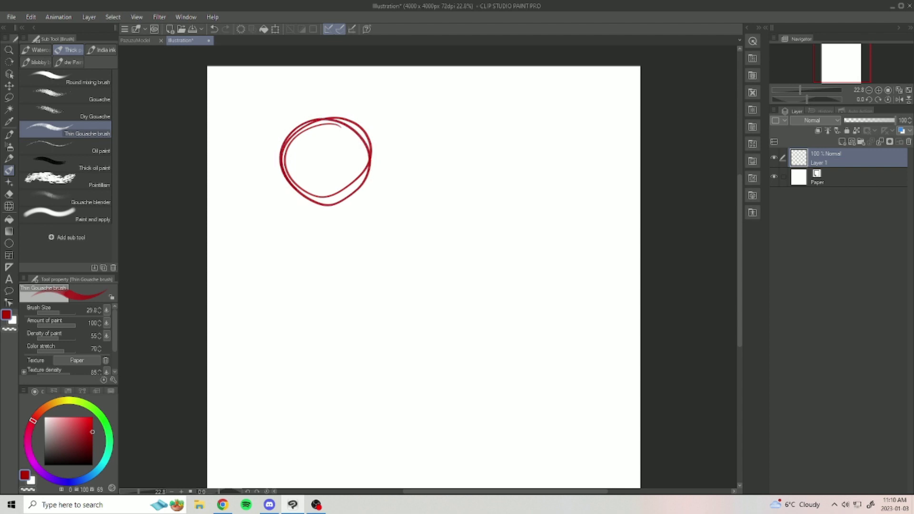
Redraw the head circle and rough in vertical guides, eyes and a pointed jaw with the red brush
key("ctrl+z")
left_click_drag(357, 137, 350, 248)
mouse_move(288, 161)
left_mouse_down()
mouse_move(296, 221)
mouse_move(327, 258)
mouse_move(359, 212)
left_mouse_up()
mouse_move(322, 129)
left_mouse_down()
mouse_move(309, 170)
mouse_move(312, 246)
left_mouse_up()
mouse_move(293, 182)
left_mouse_down()
mouse_move(354, 189)
mouse_move(302, 184)
mouse_move(304, 197)
mouse_move(330, 217)
left_mouse_up()
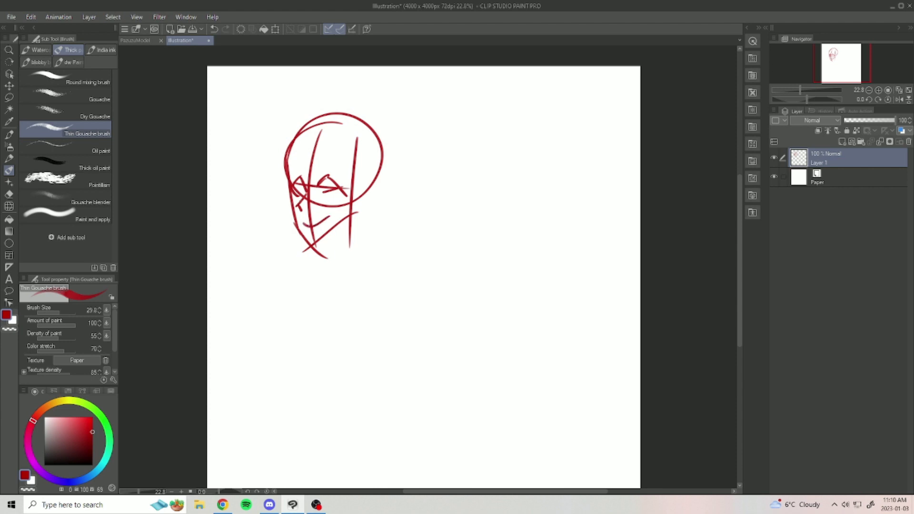
Erase the rough mouth and chin, and sketch an angular muzzle projecting down from the face
key("e")
mouse_move(328, 212)
left_mouse_down()
mouse_move(309, 213)
mouse_move(316, 201)
mouse_move(331, 203)
mouse_move(325, 225)
mouse_move(365, 217)
mouse_move(306, 250)
mouse_move(329, 257)
left_mouse_up()
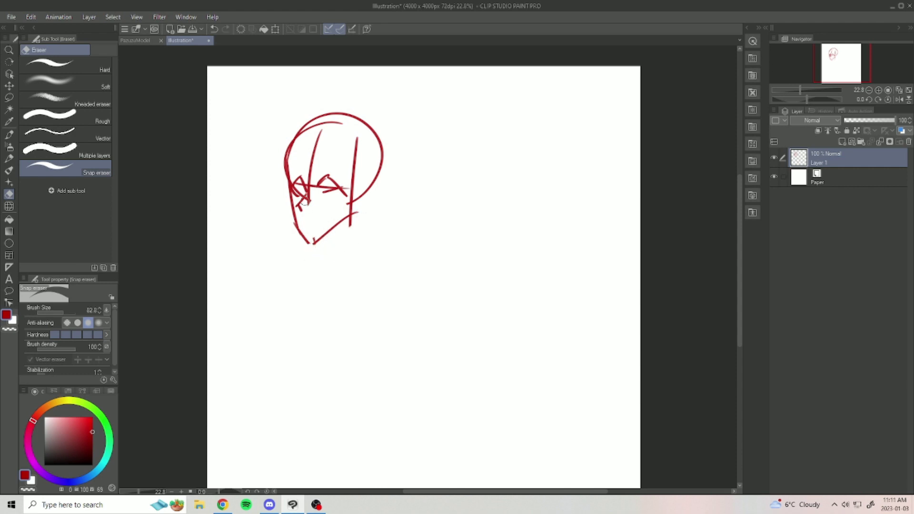
key("b")
mouse_move(304, 197)
left_mouse_down()
mouse_move(275, 222)
mouse_move(296, 256)
mouse_move(350, 229)
left_mouse_up()
left_click_drag(296, 261, 368, 217)
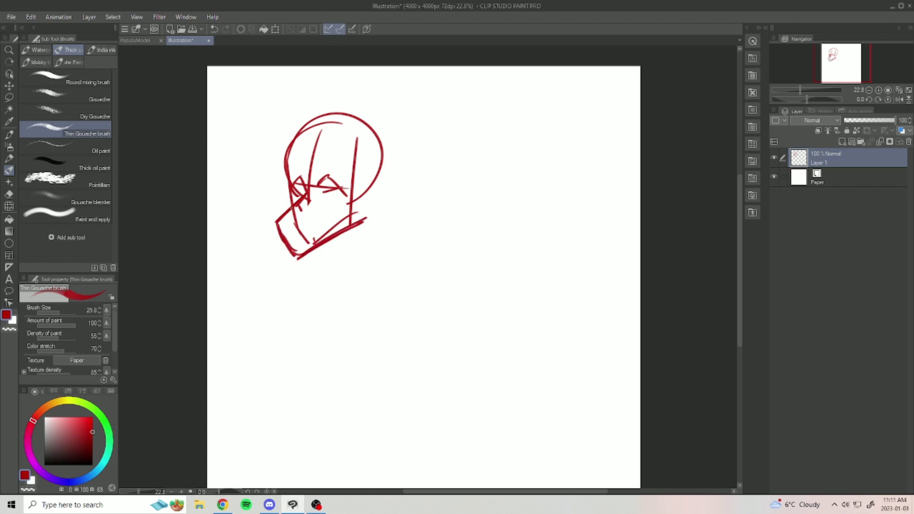
Sketch the nose and mouth on the muzzle and short brow lines above the eyes
left_click_drag(278, 222, 301, 223)
mouse_move(290, 224)
left_mouse_down()
mouse_move(295, 237)
mouse_move(287, 239)
left_mouse_up()
mouse_move(281, 225)
left_mouse_down()
mouse_move(289, 236)
mouse_move(315, 236)
mouse_move(327, 223)
left_mouse_up()
left_click_drag(320, 173, 333, 169)
left_click_drag(290, 191, 294, 204)
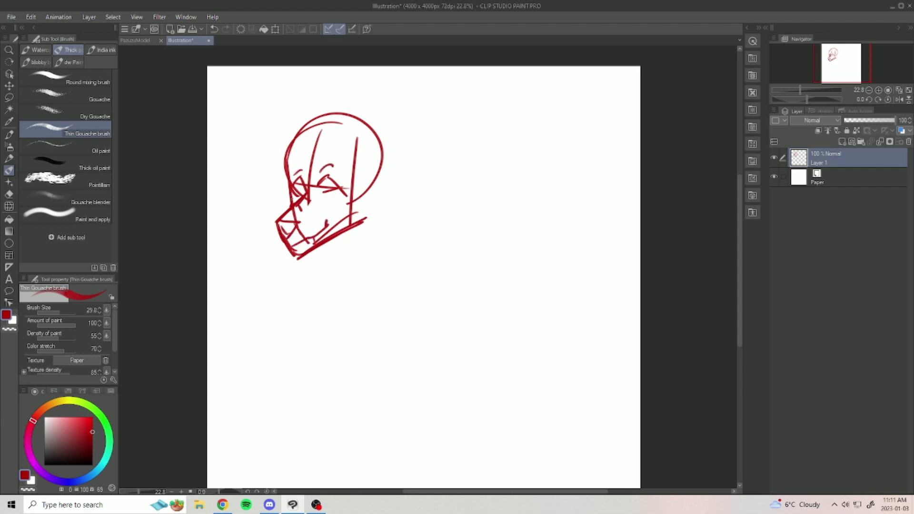
Add two neck lines and two pointed ears to the sketch, erasing part of the skull's lower back
left_click_drag(357, 215, 351, 262)
left_click_drag(325, 246, 323, 278)
mouse_move(359, 194)
left_mouse_down()
mouse_move(379, 189)
mouse_move(375, 201)
mouse_move(374, 175)
mouse_move(382, 184)
mouse_move(369, 218)
left_mouse_up()
key("e")
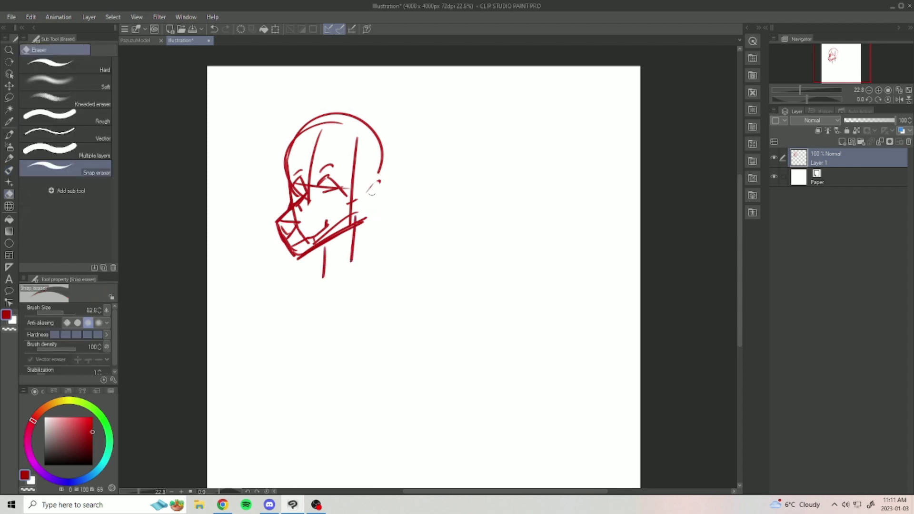
key("b")
mouse_move(340, 125)
left_mouse_down()
mouse_move(390, 117)
mouse_move(381, 144)
left_mouse_up()
mouse_move(301, 113)
left_mouse_down()
mouse_move(285, 91)
mouse_move(279, 163)
mouse_move(336, 195)
mouse_move(303, 191)
left_mouse_up()
left_click_drag(301, 186, 305, 190)
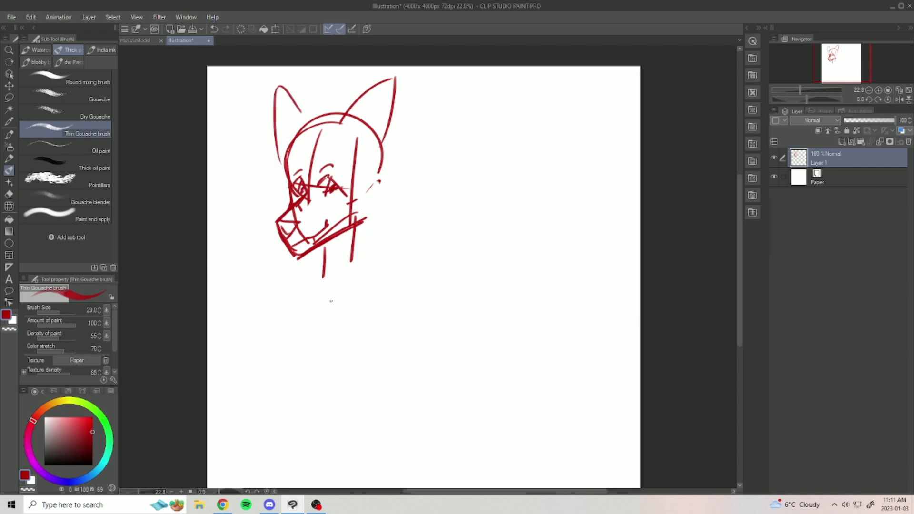
Delete the layer holding the rough head sketch and add a new blank layer
left_click(908, 142)
left_click(841, 142)
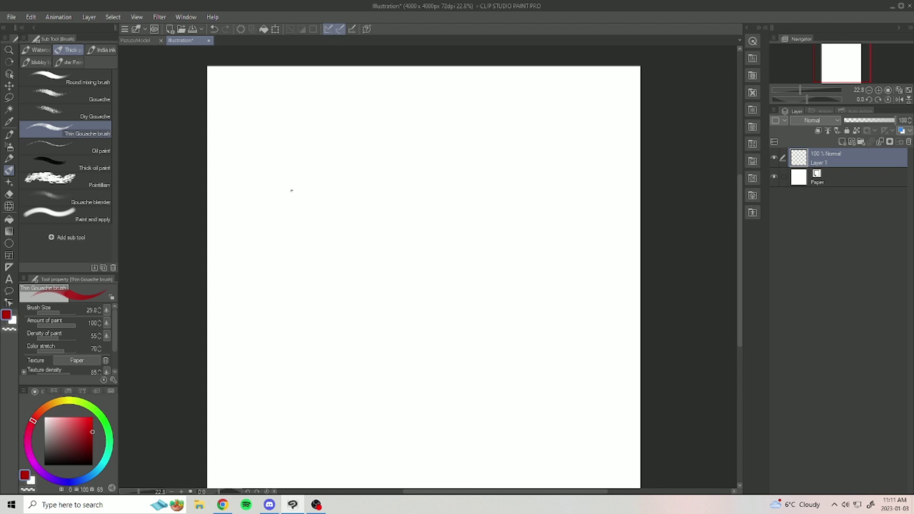
Sketch a head circle with overlapping red strokes in the upper-left area of the canvas
mouse_move(305, 129)
left_mouse_down()
mouse_move(296, 127)
mouse_move(350, 142)
mouse_move(354, 177)
mouse_move(337, 206)
left_mouse_up()
mouse_move(338, 163)
left_mouse_down()
mouse_move(344, 190)
mouse_move(333, 153)
mouse_move(337, 192)
mouse_move(398, 226)
left_mouse_up()
key("e")
left_click(9, 86)
key("b")
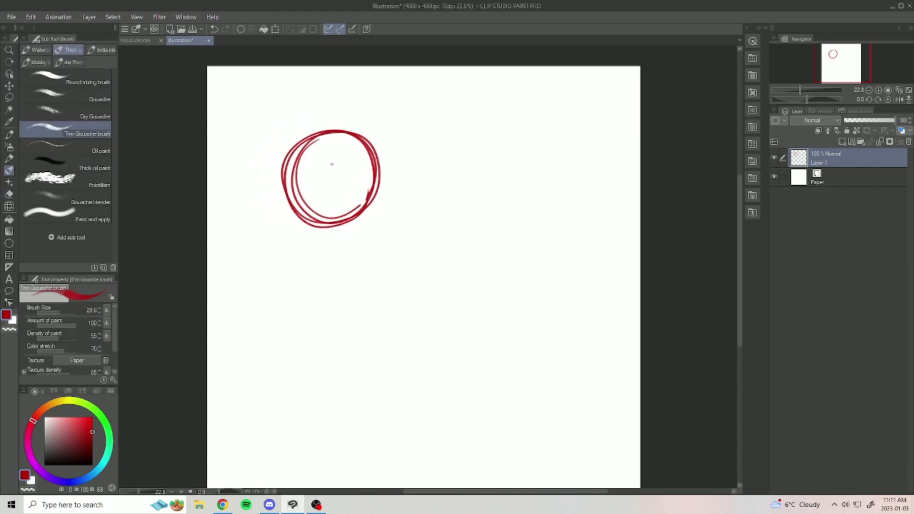
Draw a curved vertical face guideline inside the head circle and erase its rough parts
mouse_move(331, 141)
left_mouse_down()
mouse_move(308, 198)
mouse_move(317, 156)
mouse_move(314, 230)
mouse_move(309, 186)
left_mouse_up()
left_click_drag(327, 138, 311, 211)
key("e")
left_click_drag(325, 156, 318, 219)
Draw a horizontal eye line across the head circle and strengthen the curved centre guideline
key("b")
left_click_drag(288, 188, 373, 189)
mouse_move(306, 146)
left_mouse_down()
mouse_move(285, 198)
mouse_move(289, 210)
mouse_move(313, 196)
mouse_move(362, 193)
left_mouse_up()
key("e")
key("b")
left_click_drag(289, 189, 353, 185)
left_click_drag(328, 136, 310, 205)
left_click_drag(327, 137, 358, 139)
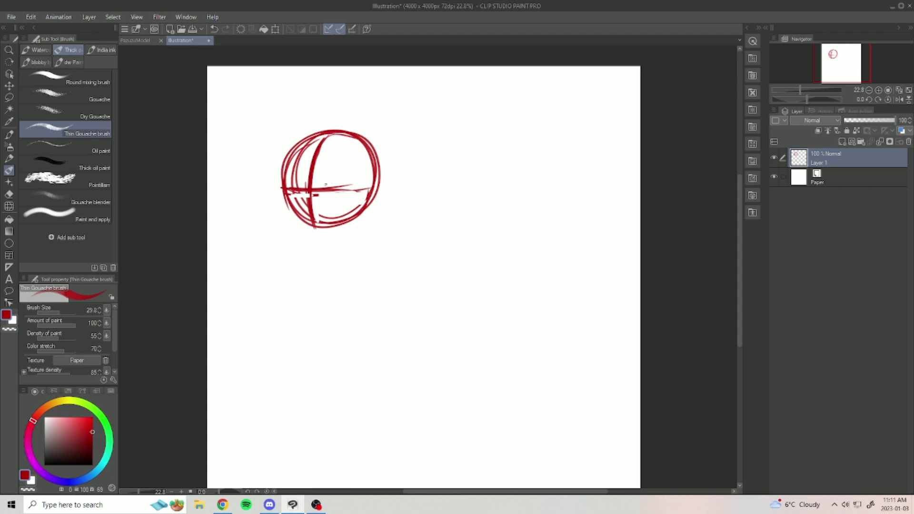
Draw two almond-shaped eyes with irises on the eye line, one on each side of the centre guideline
mouse_move(328, 188)
left_mouse_down()
mouse_move(334, 172)
mouse_move(353, 187)
mouse_move(329, 180)
mouse_move(348, 187)
mouse_move(308, 191)
left_mouse_up()
mouse_move(293, 176)
left_mouse_down()
mouse_move(307, 190)
mouse_move(285, 187)
mouse_move(294, 178)
left_mouse_up()
mouse_move(344, 200)
left_mouse_down()
mouse_move(353, 192)
mouse_move(324, 200)
mouse_move(344, 202)
left_mouse_up()
mouse_move(287, 192)
left_mouse_down()
mouse_move(294, 202)
mouse_move(343, 198)
mouse_move(306, 196)
left_mouse_up()
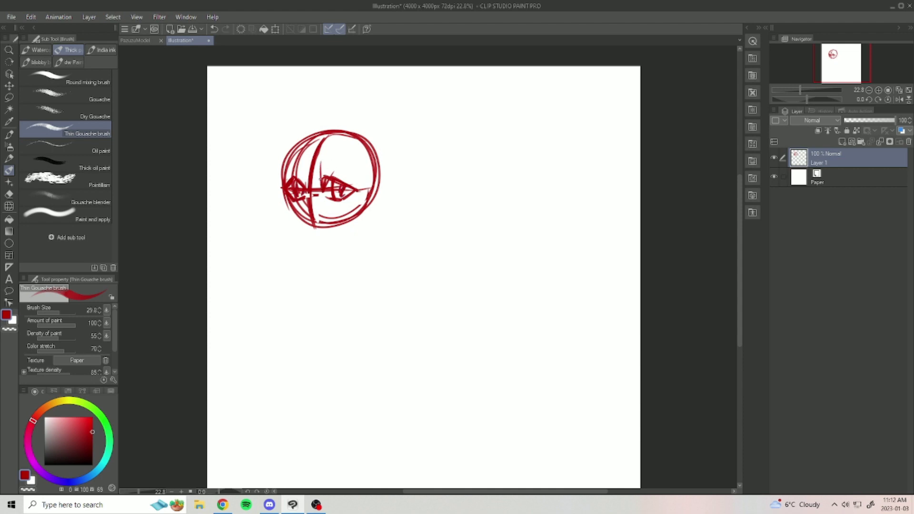
Draw angular brow shapes above both eyes and clean up their edges with the eraser
left_click_drag(327, 160, 358, 188)
mouse_move(323, 160)
left_mouse_down()
mouse_move(357, 186)
mouse_move(320, 185)
left_mouse_up()
mouse_move(321, 188)
left_mouse_down()
mouse_move(320, 166)
mouse_move(344, 172)
left_mouse_up()
key("e")
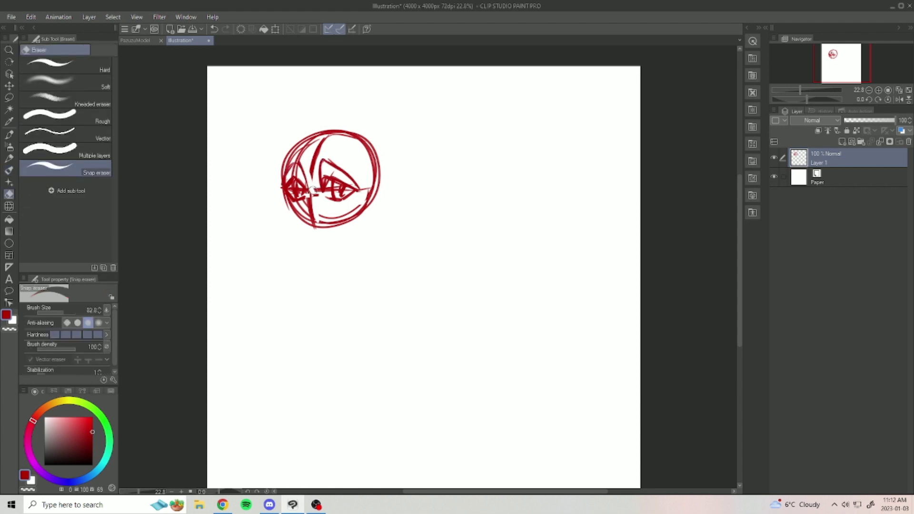
key("b")
mouse_move(296, 163)
left_mouse_down()
mouse_move(306, 183)
mouse_move(326, 152)
mouse_move(339, 165)
mouse_move(303, 153)
mouse_move(305, 170)
mouse_move(303, 157)
mouse_move(306, 166)
mouse_move(292, 165)
left_mouse_up()
key("e")
key("b")
key("e")
key("b")
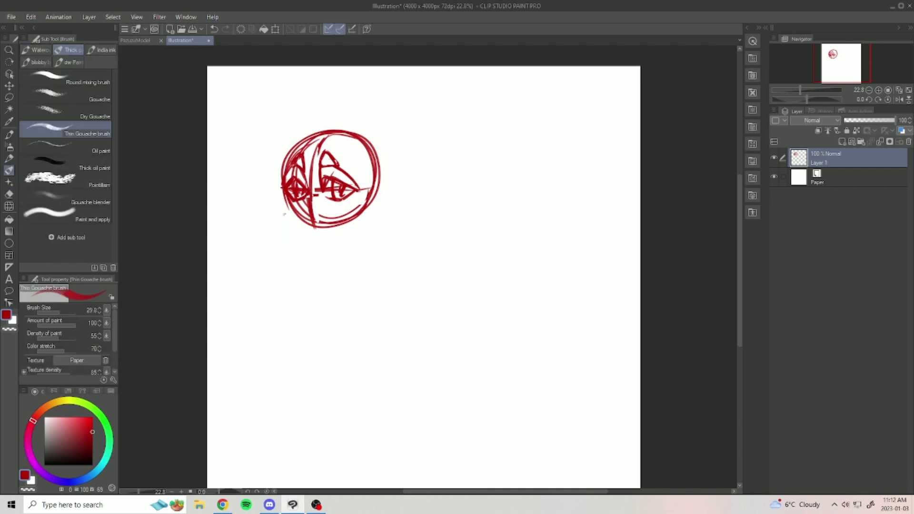
Outline the snout's bridge and front curve, and rough in the cheek line at the circle's right edge
mouse_move(310, 192)
left_mouse_down()
mouse_move(262, 234)
mouse_move(288, 259)
left_mouse_up()
left_click_drag(372, 169, 364, 203)
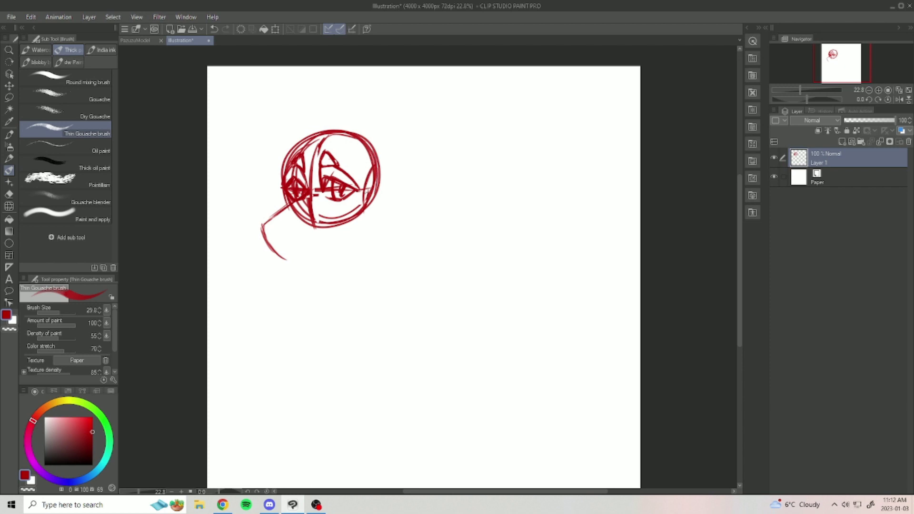
left_click_drag(363, 210, 366, 230)
mouse_move(370, 166)
left_mouse_down()
mouse_move(365, 226)
mouse_move(361, 204)
left_mouse_up()
key("e")
left_click_drag(369, 172, 366, 213)
left_click_drag(371, 177, 365, 224)
Redraw the cheek line with bold strokes from the circle's right side down to the jaw corner
key("b")
mouse_move(379, 159)
left_mouse_down()
mouse_move(373, 207)
mouse_move(373, 198)
left_mouse_up()
left_click_drag(364, 192, 363, 235)
left_click_drag(367, 173, 363, 236)
left_click_drag(365, 178, 363, 236)
left_click_drag(371, 163, 366, 231)
Draw the jaw's underside from the cheek corner to the muzzle tip, erasing stray marks around it
key("e")
mouse_move(368, 201)
left_mouse_down()
mouse_move(366, 238)
mouse_move(285, 265)
left_mouse_up()
key("b")
left_click_drag(358, 234, 295, 263)
key("e")
left_click_drag(375, 209, 371, 201)
key("b")
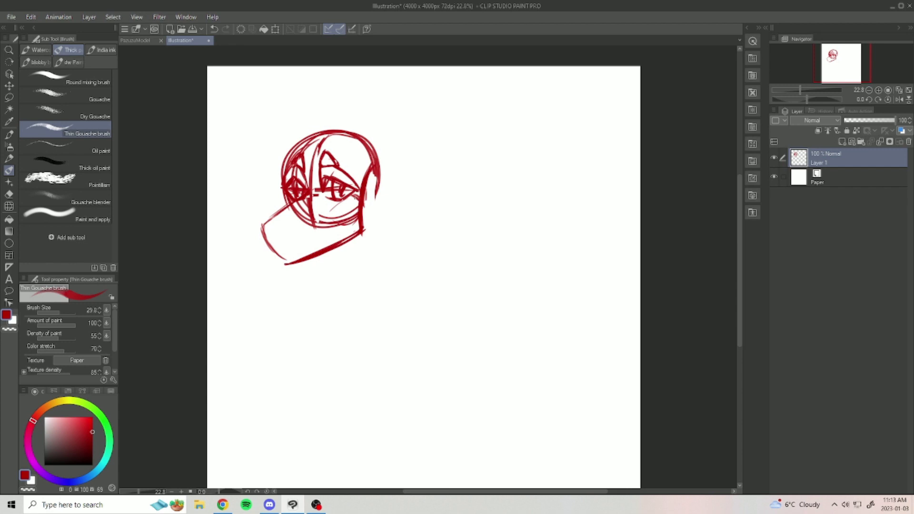
Clean up and retouch the jawline where it meets the cheek corner
key("e")
mouse_move(350, 218)
left_mouse_down()
mouse_move(344, 209)
mouse_move(380, 199)
mouse_move(384, 217)
mouse_move(393, 217)
mouse_move(373, 224)
mouse_move(388, 230)
mouse_move(339, 247)
mouse_move(351, 241)
left_mouse_up()
key("b")
mouse_move(370, 235)
left_mouse_down()
mouse_move(355, 238)
mouse_move(383, 239)
mouse_move(350, 247)
left_mouse_up()
key("e")
key("b")
Draw jagged cheek fur tufts sticking out from the right side of the face
mouse_move(361, 199)
left_mouse_down()
mouse_move(384, 192)
mouse_move(399, 217)
mouse_move(374, 214)
mouse_move(372, 230)
mouse_move(396, 208)
mouse_move(373, 224)
left_mouse_up()
key("e")
key("b")
mouse_move(374, 219)
left_mouse_down()
mouse_move(390, 220)
mouse_move(376, 237)
mouse_move(363, 235)
left_mouse_up()
left_click_drag(387, 230, 357, 237)
left_click_drag(367, 196, 378, 187)
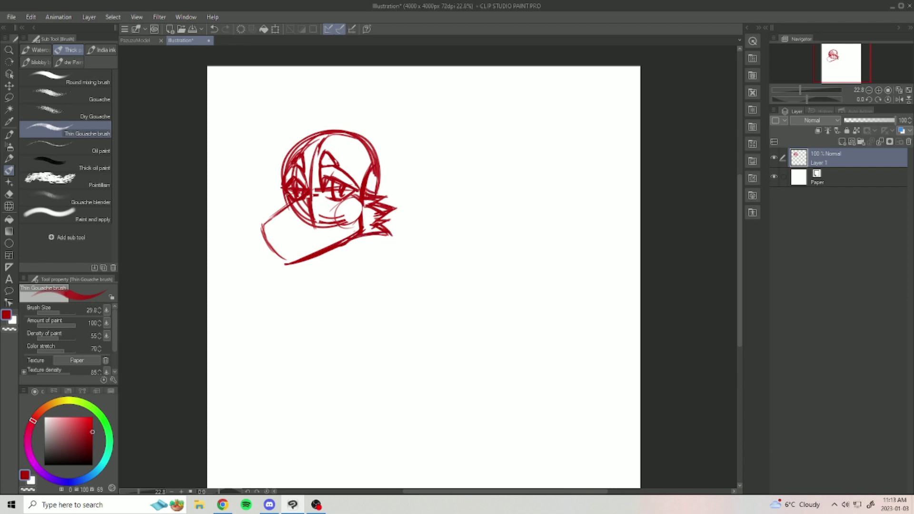
Add small cheek fur spikes on the left side of the face below the far eye
left_click_drag(283, 196, 275, 200)
left_click_drag(288, 198, 273, 210)
left_click_drag(286, 206, 275, 211)
Erase the head circle and guidelines crossing the muzzle, and tidy the bridge beside the eyes
key("e")
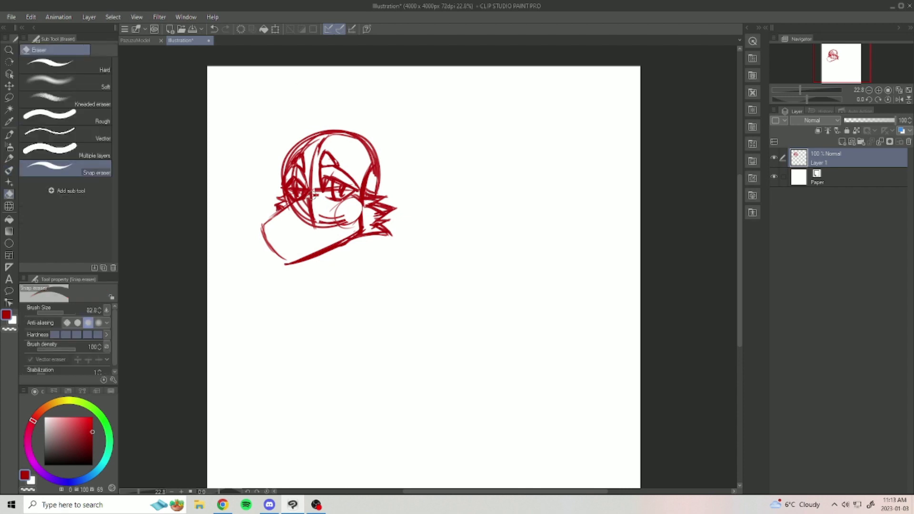
mouse_move(310, 192)
left_mouse_down()
mouse_move(313, 232)
mouse_move(317, 211)
mouse_move(336, 222)
mouse_move(288, 216)
left_mouse_up()
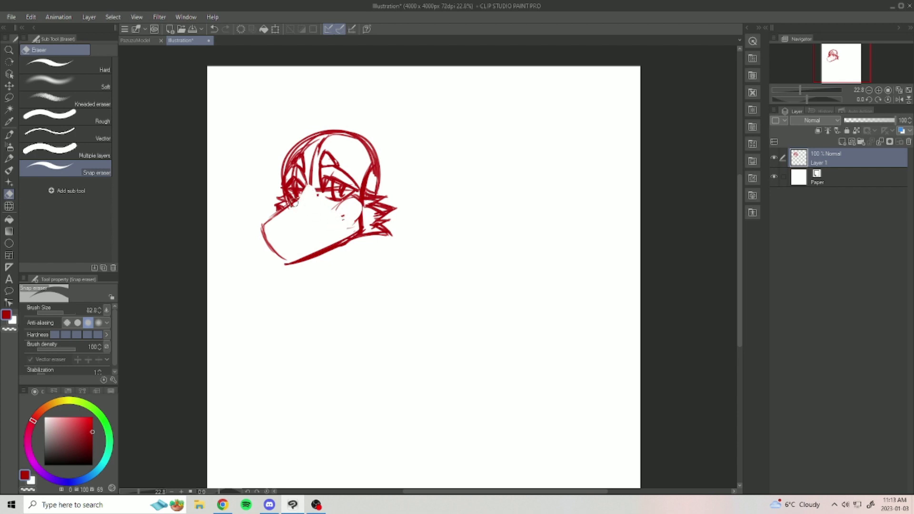
key("b")
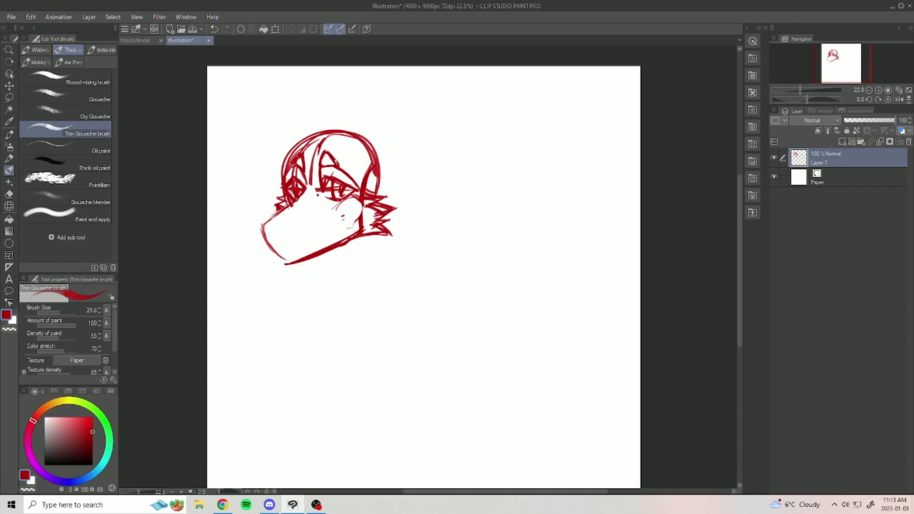
key("e")
key("b")
key("e")
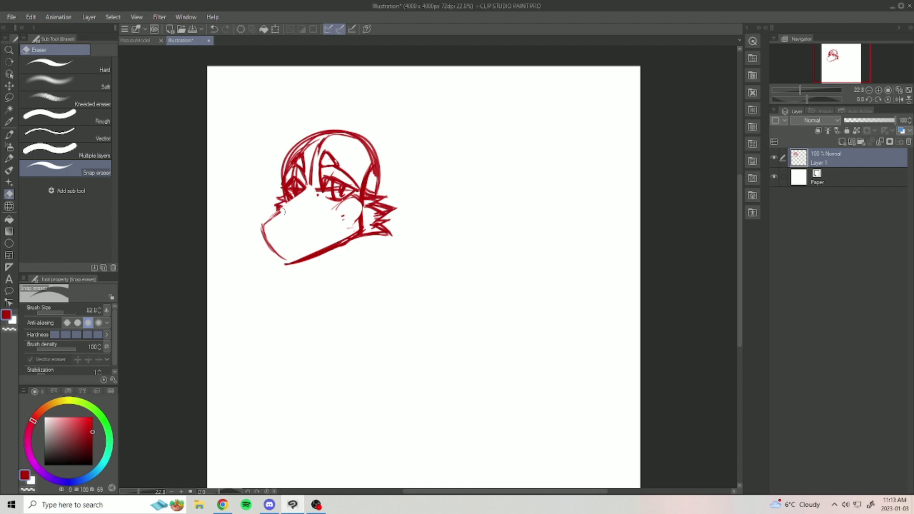
key("b")
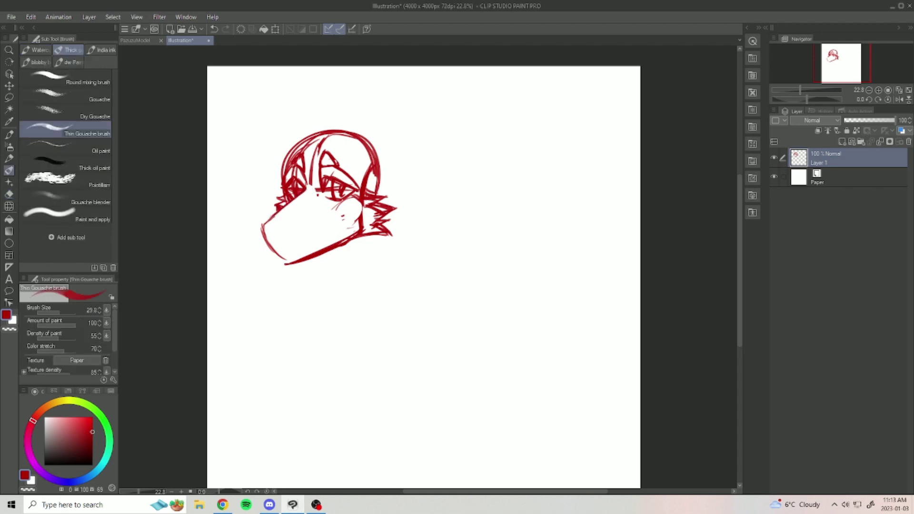
key("e")
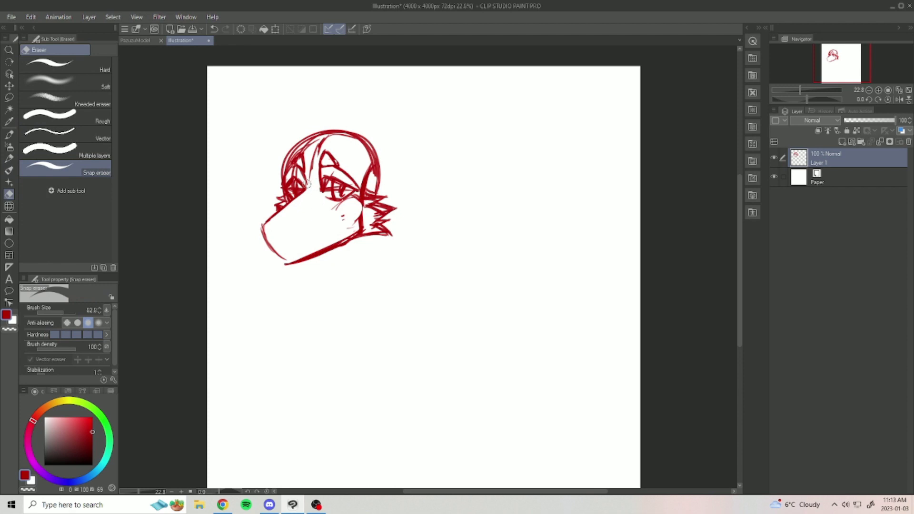
key("b")
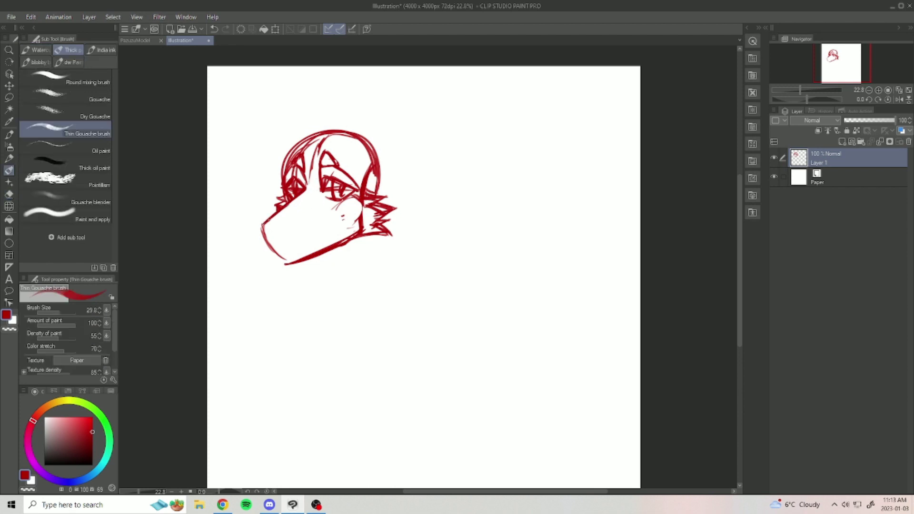
key("e")
key("b")
Thicken the muzzle outline from the bridge around to the chin, and erase stray marks on the cheek
left_click_drag(302, 193, 263, 223)
key("e")
mouse_move(347, 208)
left_mouse_down()
mouse_move(335, 212)
mouse_move(352, 223)
left_mouse_up()
mouse_move(262, 224)
left_mouse_down()
mouse_move(287, 260)
mouse_move(276, 254)
mouse_move(293, 260)
mouse_move(324, 238)
mouse_move(307, 270)
mouse_move(286, 269)
mouse_move(306, 268)
left_mouse_up()
key("e")
key("b")
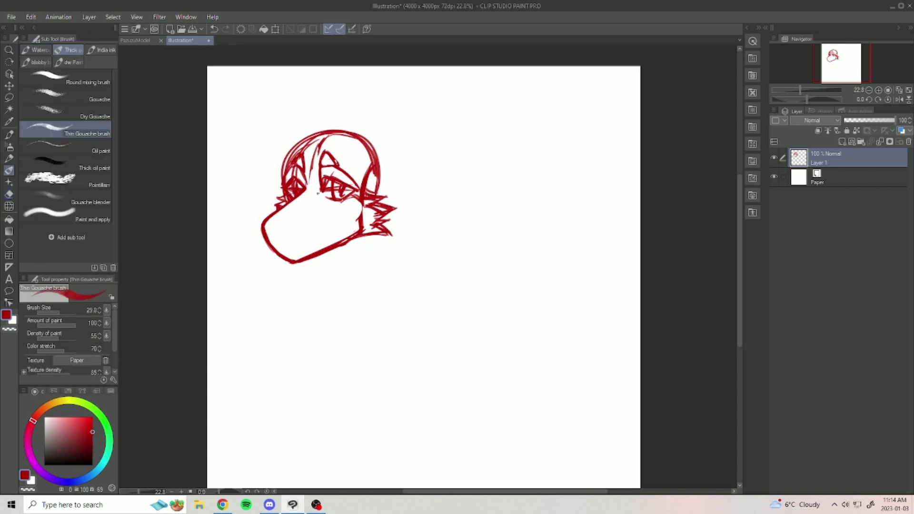
Try a nose and an inner bridge line on the muzzle, and undo them
mouse_move(291, 212)
left_mouse_down()
mouse_move(322, 193)
mouse_move(283, 222)
mouse_move(270, 219)
mouse_move(290, 219)
mouse_move(276, 237)
mouse_move(266, 222)
mouse_move(276, 235)
mouse_move(291, 221)
left_mouse_up()
key("e")
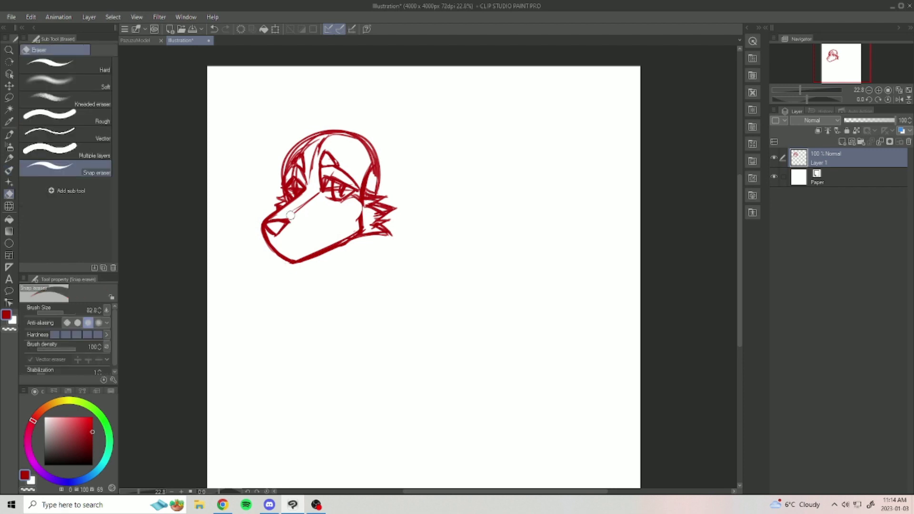
key("b")
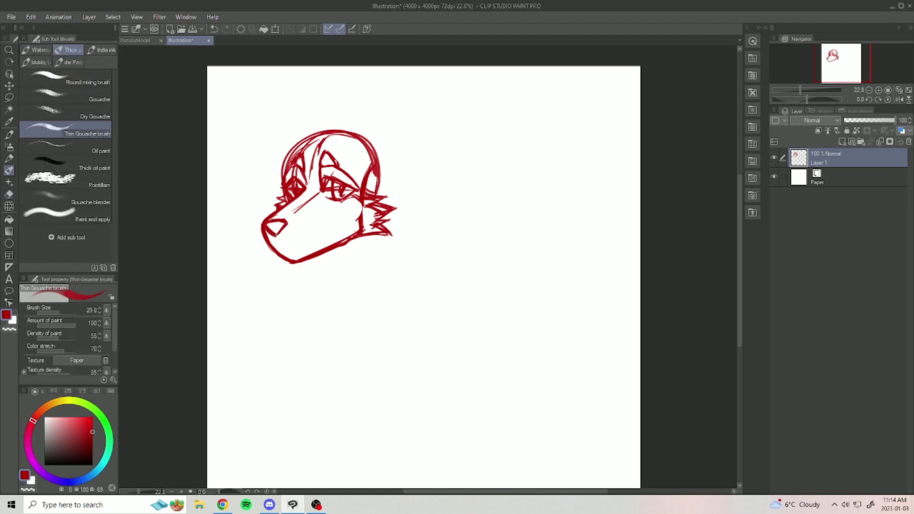
key("e")
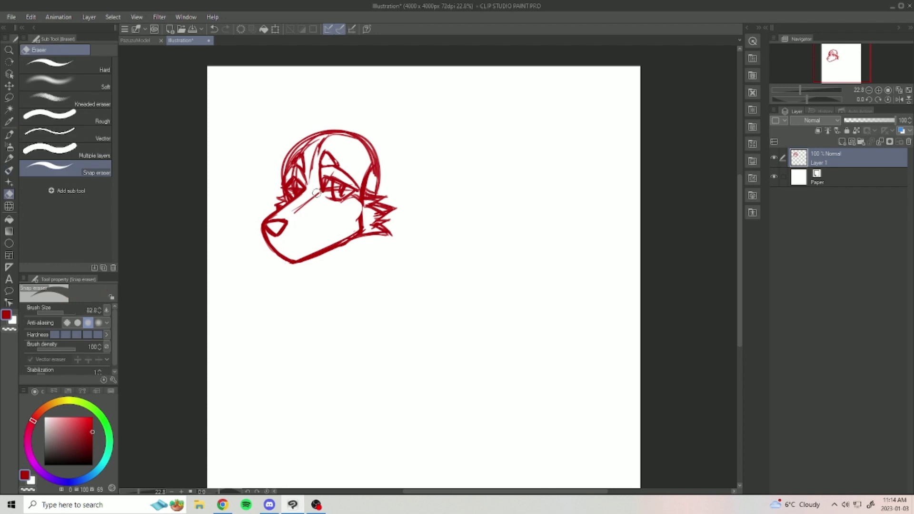
mouse_move(281, 219)
left_mouse_down()
mouse_move(302, 221)
mouse_move(288, 233)
mouse_move(281, 222)
mouse_move(316, 213)
mouse_move(303, 234)
mouse_move(270, 225)
mouse_move(292, 222)
mouse_move(282, 240)
left_mouse_up()
key("b")
key("ctrl+z")
key("ctrl+z")
key("ctrl+z")
key("ctrl+z")
Redraw the nose outline as a tapered triangle at the muzzle tip, undoing unsatisfactory strokes
left_click_drag(268, 227, 276, 240)
key("ctrl+z")
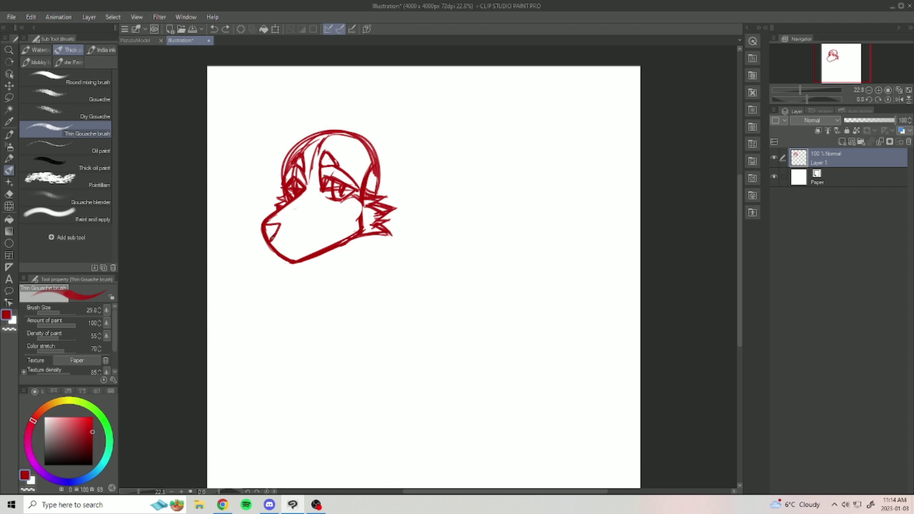
key("ctrl+z")
key("ctrl+z")
left_click_drag(256, 225, 269, 237)
key("ctrl+z")
key("ctrl+z")
key("e")
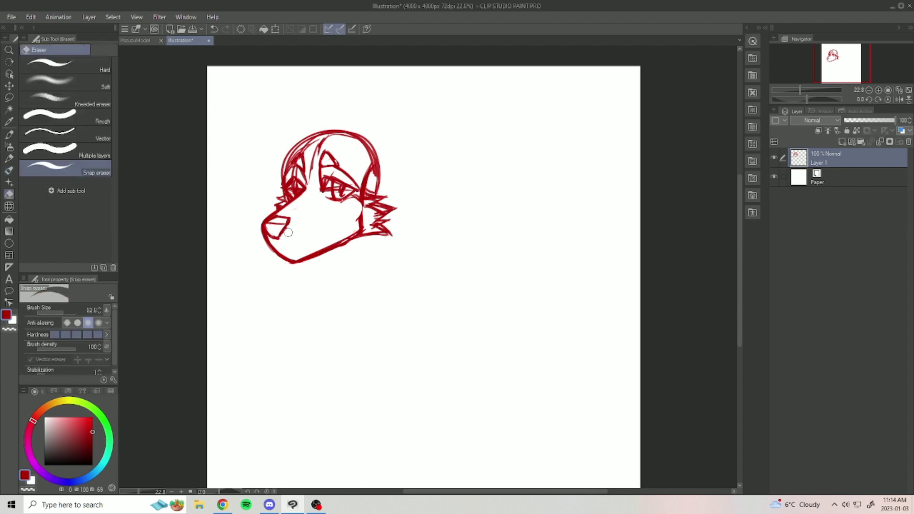
Try a nostril mark inside the nose and erase it
key("p")
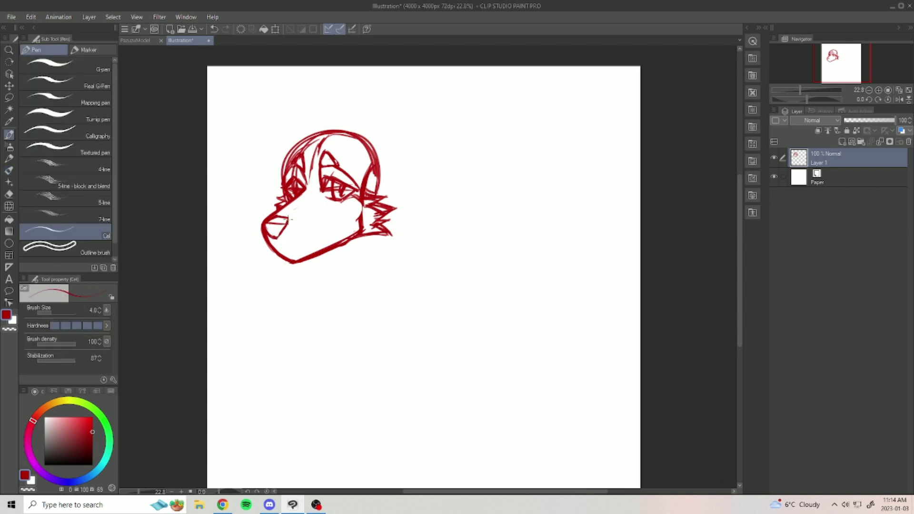
key("b")
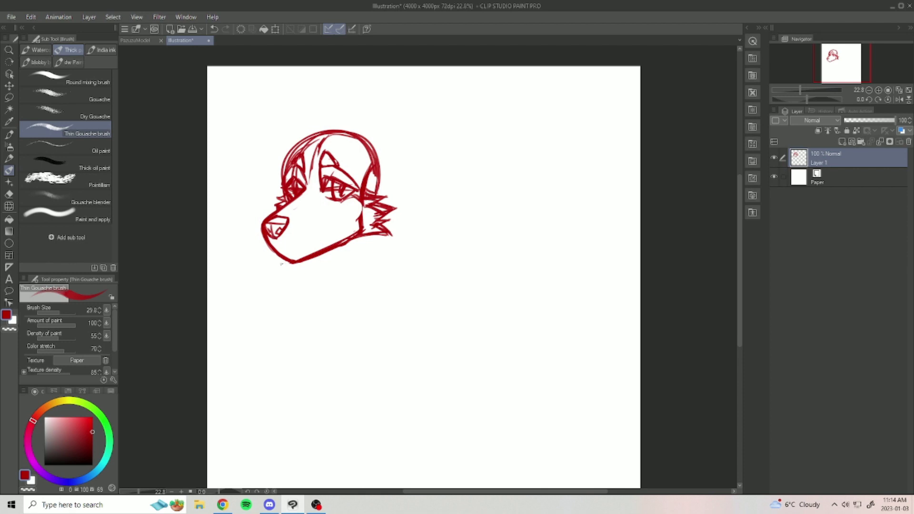
key("e")
mouse_move(278, 233)
left_mouse_down()
mouse_move(281, 227)
mouse_move(275, 232)
left_mouse_up()
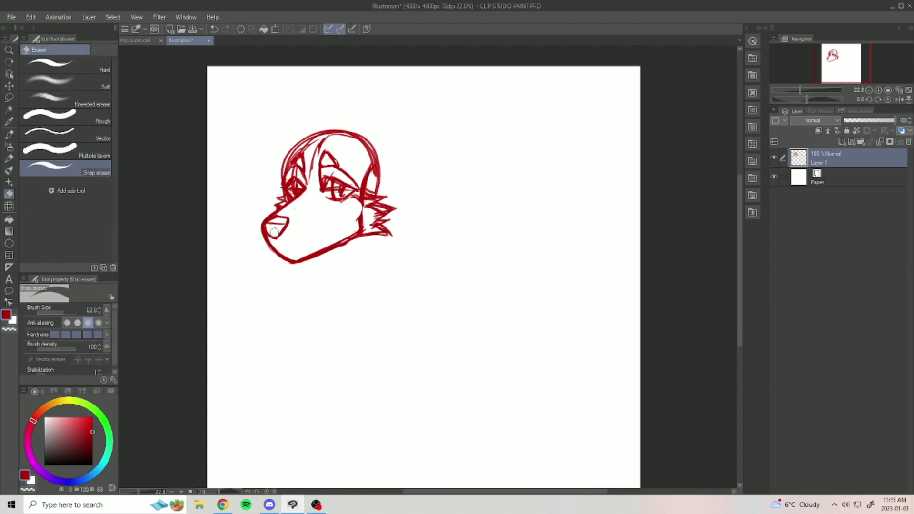
Draw the mouth from below the nose into a curved smile, and erase the inner cheek line beside the fur
key("b")
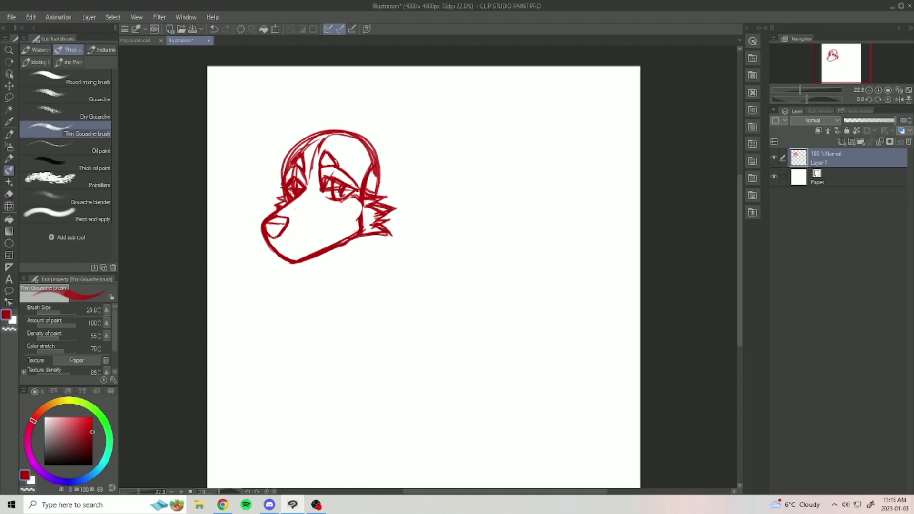
key("e")
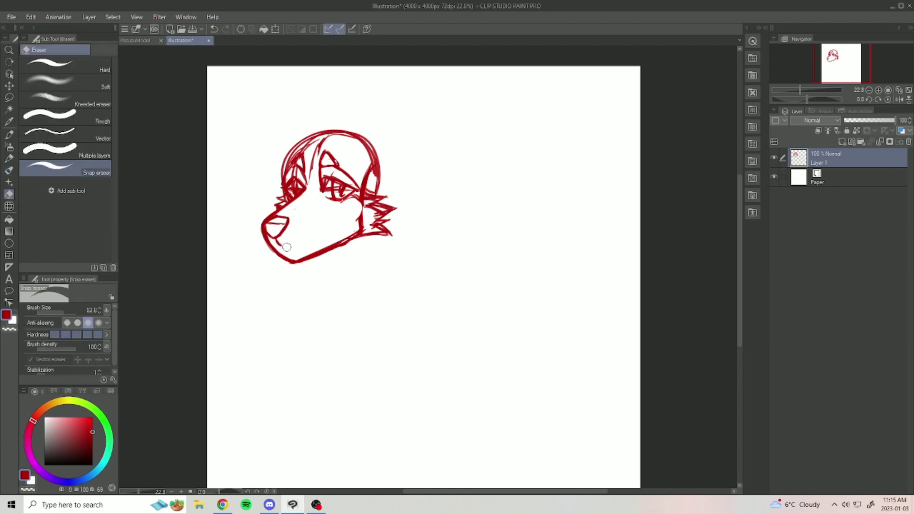
key("b")
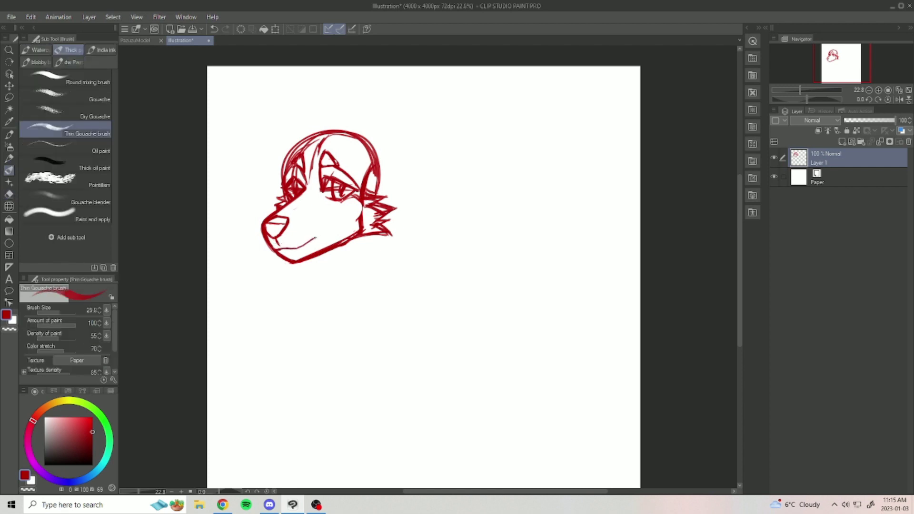
left_click_drag(326, 229, 297, 248)
key("e")
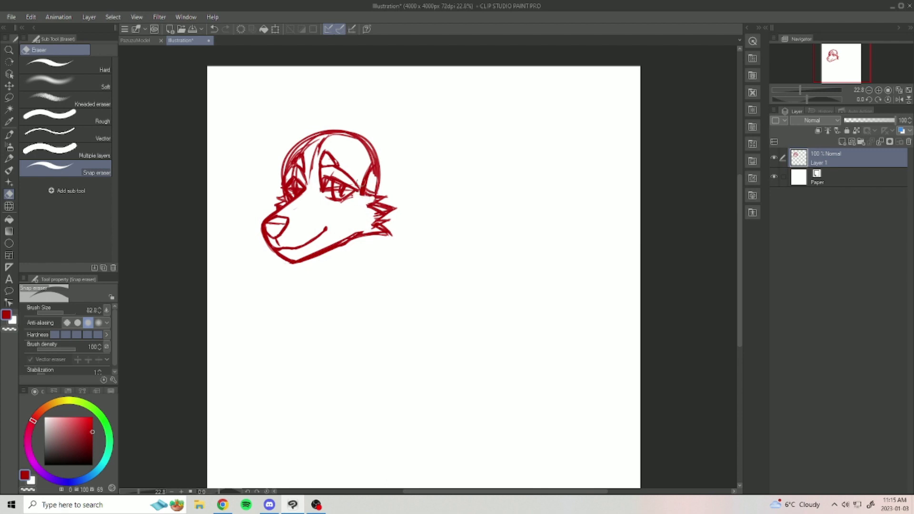
Draw two tall pointed ears on top of the canine head
key("b")
mouse_move(350, 140)
left_mouse_down()
mouse_move(368, 163)
mouse_move(374, 116)
mouse_move(414, 93)
mouse_move(383, 170)
mouse_move(408, 117)
left_mouse_up()
mouse_move(411, 99)
left_mouse_down()
mouse_move(381, 183)
mouse_move(408, 121)
mouse_move(385, 165)
left_mouse_up()
key("e")
key("b")
mouse_move(346, 132)
left_mouse_down()
mouse_move(380, 103)
mouse_move(342, 131)
left_mouse_up()
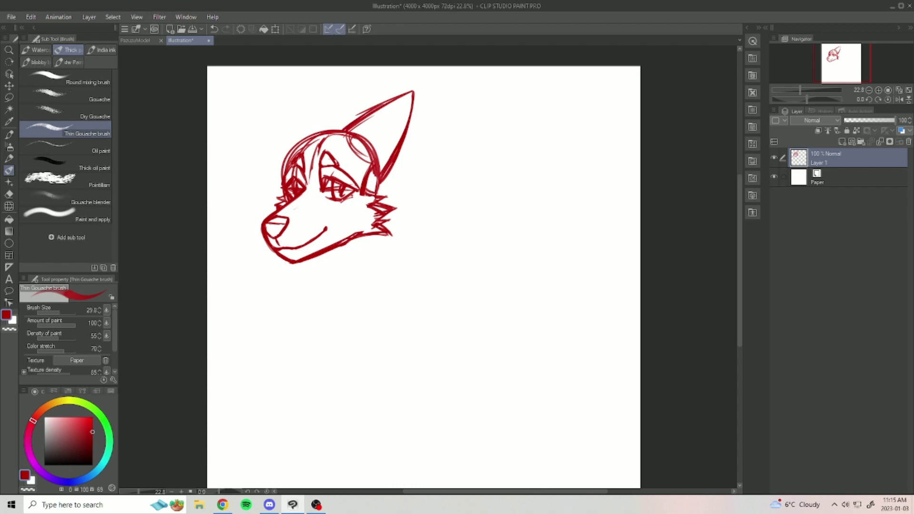
mouse_move(286, 157)
left_mouse_down()
mouse_move(317, 91)
mouse_move(333, 128)
left_mouse_up()
left_click_drag(324, 90, 285, 153)
left_click_drag(322, 78, 337, 130)
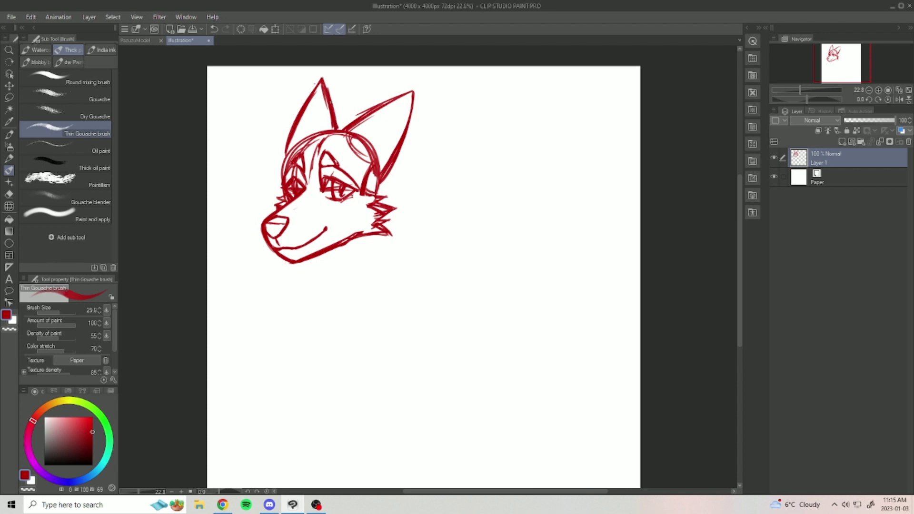
Draw the inner fold lines in both ears, erasing the circle guideline that crosses the base of the near ear
mouse_move(402, 105)
left_mouse_down()
mouse_move(365, 142)
mouse_move(373, 148)
mouse_move(370, 136)
mouse_move(356, 148)
mouse_move(345, 141)
mouse_move(350, 136)
left_mouse_up()
key("e")
left_click_drag(355, 152, 367, 145)
key("b")
left_click_drag(394, 111, 370, 148)
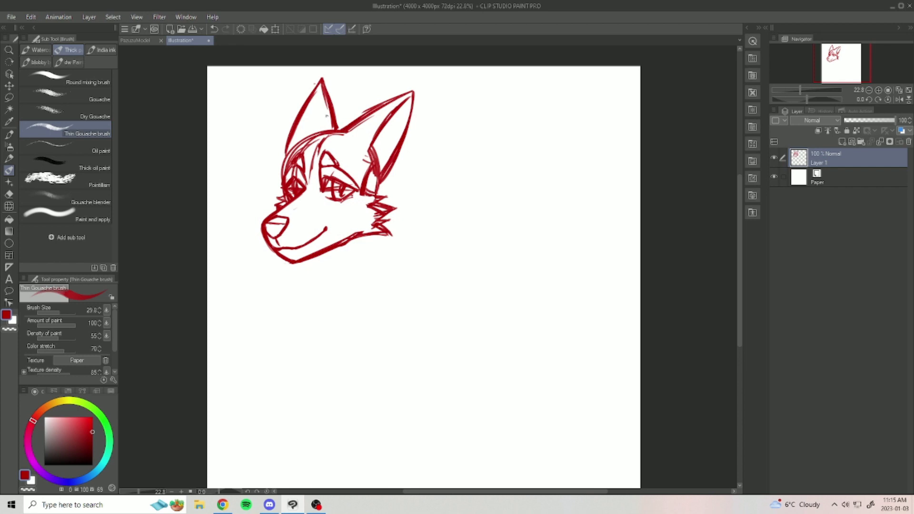
left_click_drag(316, 94, 308, 135)
left_click_drag(311, 127, 307, 137)
left_click_drag(319, 93, 306, 128)
left_click_drag(314, 115, 305, 140)
Erase the leftover circle guidelines between the near eye, the ear base and the cheek
key("e")
mouse_move(371, 184)
left_mouse_down()
mouse_move(366, 157)
mouse_move(371, 171)
mouse_move(367, 160)
mouse_move(383, 155)
mouse_move(365, 186)
mouse_move(388, 198)
left_mouse_up()
key("b")
key("e")
key("b")
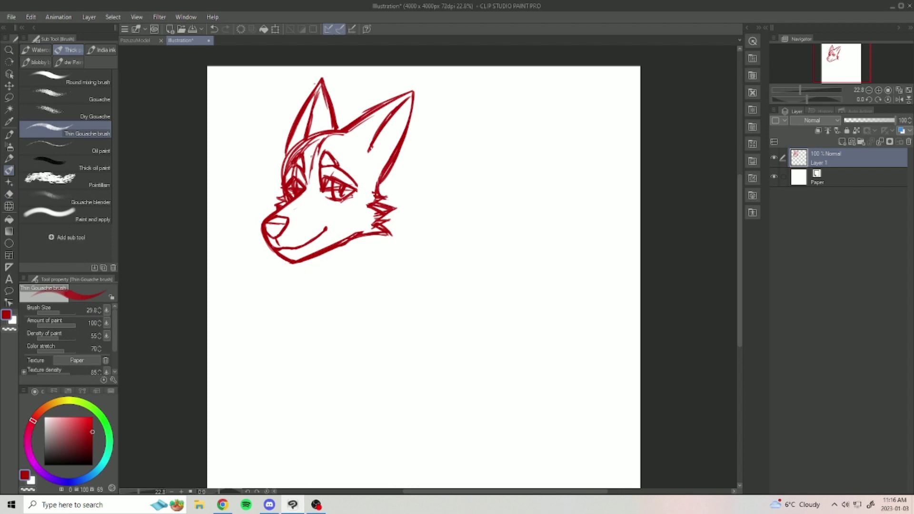
Add fur tufts along the far side of the forehead and erase the outer fur on the near cheek
mouse_move(319, 134)
left_mouse_down()
mouse_move(274, 141)
mouse_move(280, 186)
left_mouse_up()
mouse_move(382, 178)
left_mouse_down()
mouse_move(398, 185)
mouse_move(408, 238)
mouse_move(392, 231)
left_mouse_up()
key("e")
mouse_move(398, 197)
left_mouse_down()
mouse_move(392, 192)
mouse_move(402, 229)
mouse_move(400, 212)
mouse_move(371, 235)
mouse_move(372, 272)
left_mouse_up()
Draw tufted neck lines below the jaw, one under the chin and one under the near cheek
key("b")
mouse_move(320, 256)
left_mouse_down()
mouse_move(328, 283)
mouse_move(324, 290)
mouse_move(313, 269)
mouse_move(324, 296)
left_mouse_up()
left_click_drag(371, 235, 390, 262)
Redraw the near cheek fur with jagged tufts from the ear base to the jaw, erasing excess strokes
left_click_drag(378, 187, 393, 204)
mouse_move(378, 200)
left_mouse_down()
mouse_move(397, 207)
mouse_move(364, 191)
mouse_move(389, 209)
mouse_move(372, 225)
left_mouse_up()
key("e")
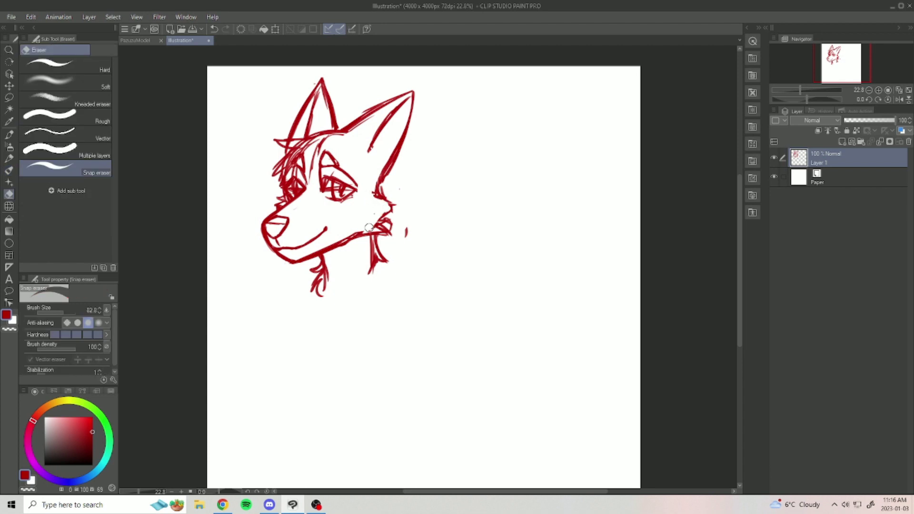
key("b")
mouse_move(375, 193)
left_mouse_down()
mouse_move(399, 202)
mouse_move(378, 217)
mouse_move(411, 243)
left_mouse_up()
key("e")
key("b")
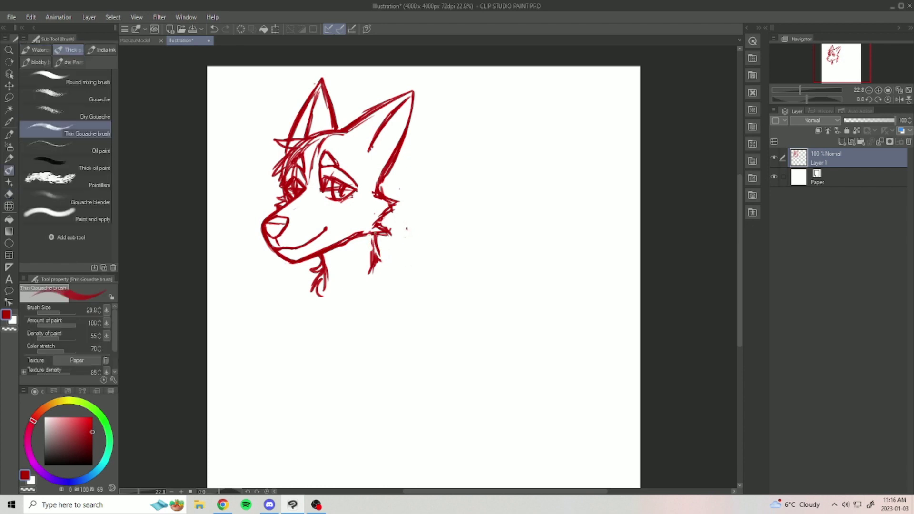
Hatch a shadow beneath the jaw between the two neck lines
key("e")
mouse_move(367, 234)
left_mouse_down()
mouse_move(328, 255)
mouse_move(336, 251)
mouse_move(332, 263)
left_mouse_up()
key("b")
left_click_drag(328, 254, 328, 268)
Erase the circle and centre guidelines across the forehead and around the far eye
key("e")
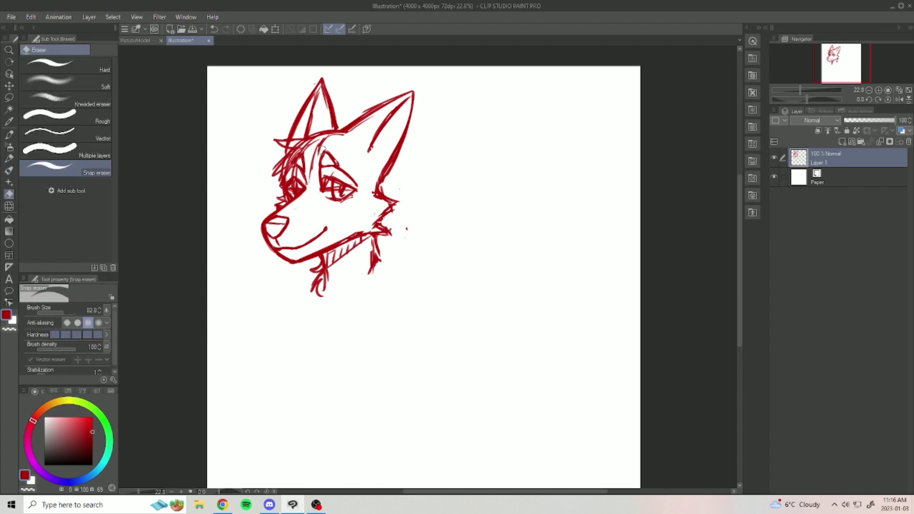
mouse_move(341, 138)
left_mouse_down()
mouse_move(288, 143)
mouse_move(298, 157)
mouse_move(286, 178)
mouse_move(310, 167)
mouse_move(287, 172)
mouse_move(298, 192)
mouse_move(299, 184)
mouse_move(293, 196)
left_mouse_up()
key("b")
key("e")
Clean up the eye details and add short diagonal cheek marks below both eyes
key("b")
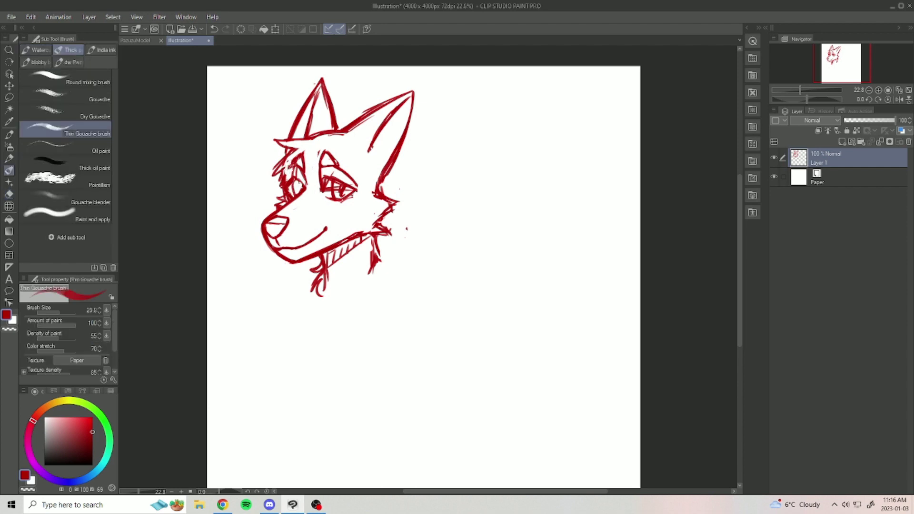
key("e")
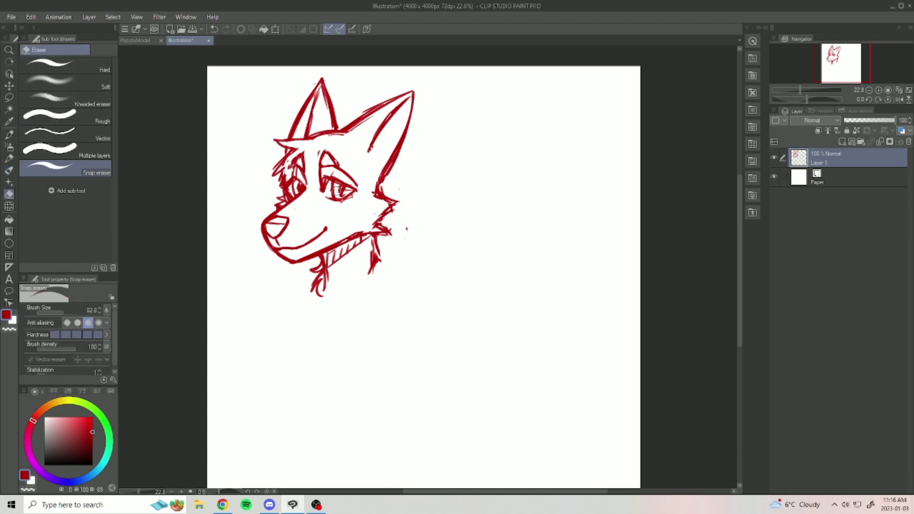
key("b")
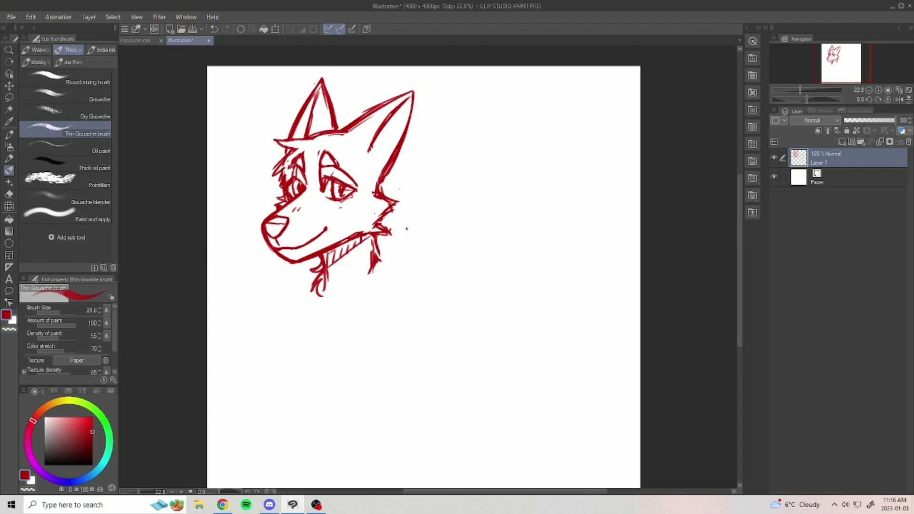
left_click_drag(338, 208, 332, 212)
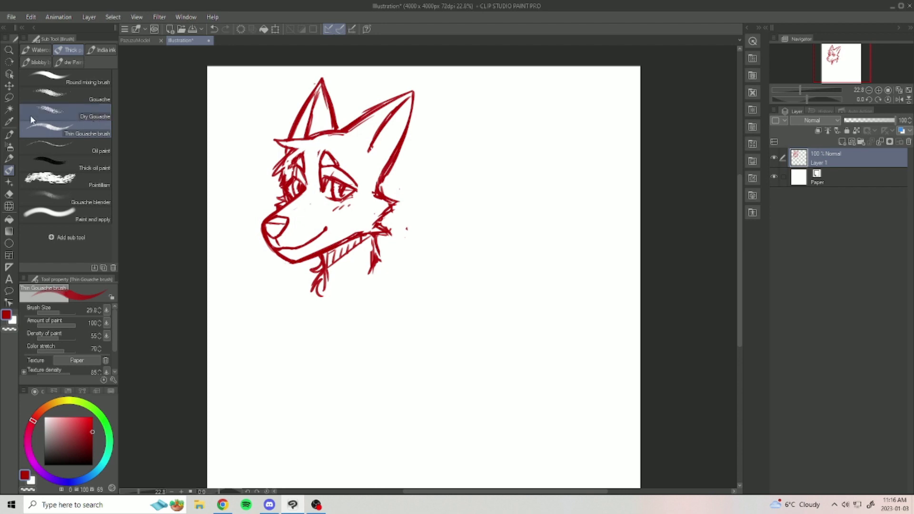
Try moving the head sketch toward the canvas's left edge and adding a blank layer, and delete that layer
left_click(9, 86)
left_click_drag(379, 260, 338, 259)
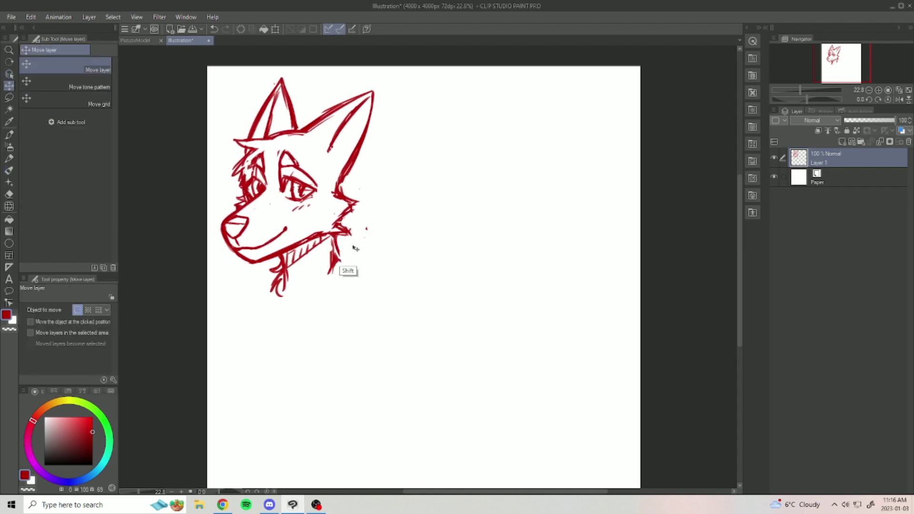
left_click(843, 141)
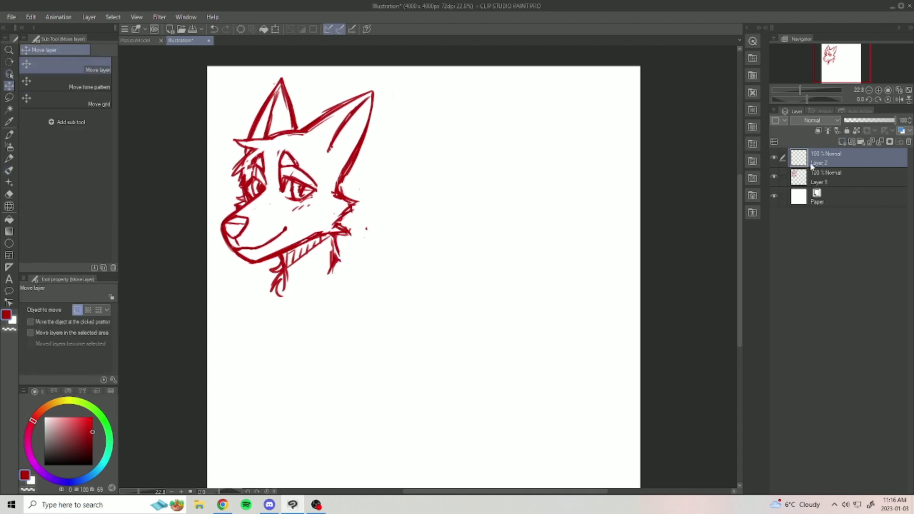
key("p")
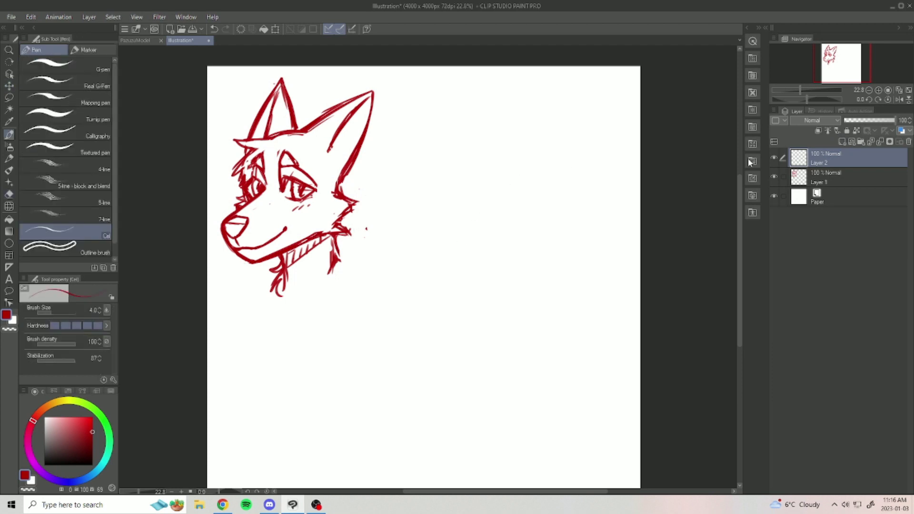
left_click(909, 141)
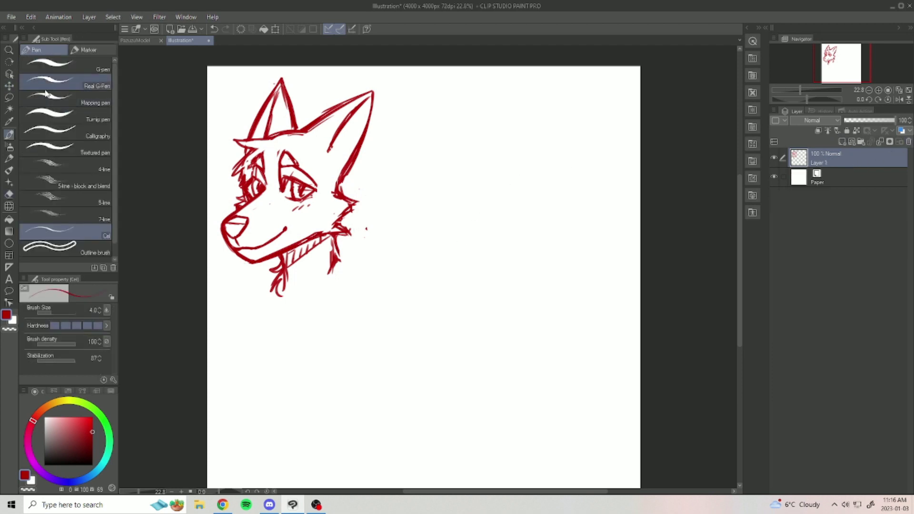
Move the sketch back toward the canvas's middle and try stretching the muzzle with Liquify, and undo the warp
left_click(9, 86)
left_click_drag(397, 248, 466, 248)
left_click(9, 194)
left_click(9, 206)
mouse_move(329, 254)
left_mouse_down()
mouse_move(272, 251)
mouse_move(300, 281)
mouse_move(295, 231)
mouse_move(265, 244)
mouse_move(316, 265)
mouse_move(307, 286)
mouse_move(284, 284)
left_mouse_up()
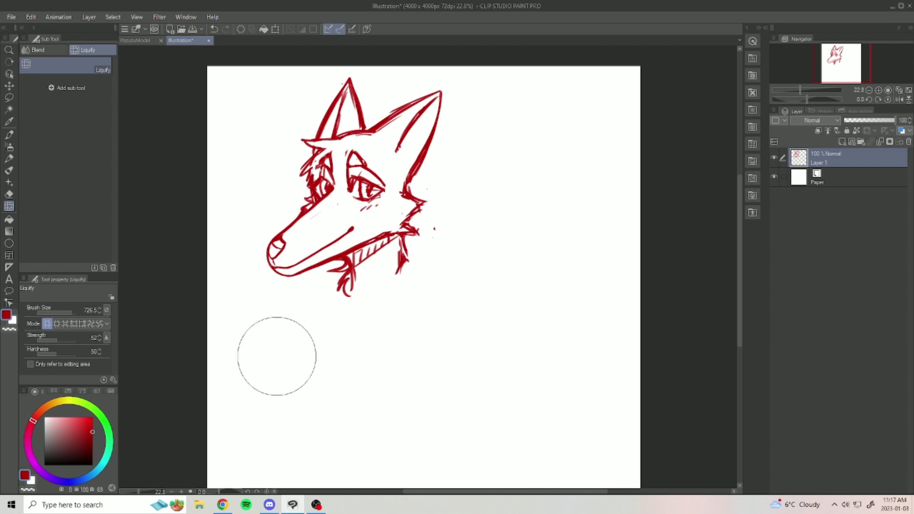
key("ctrl+z")
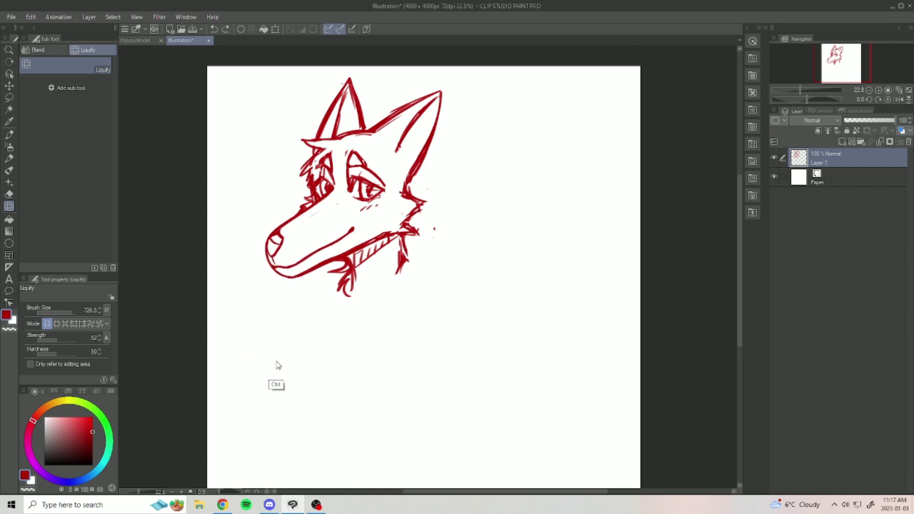
key("ctrl+z")
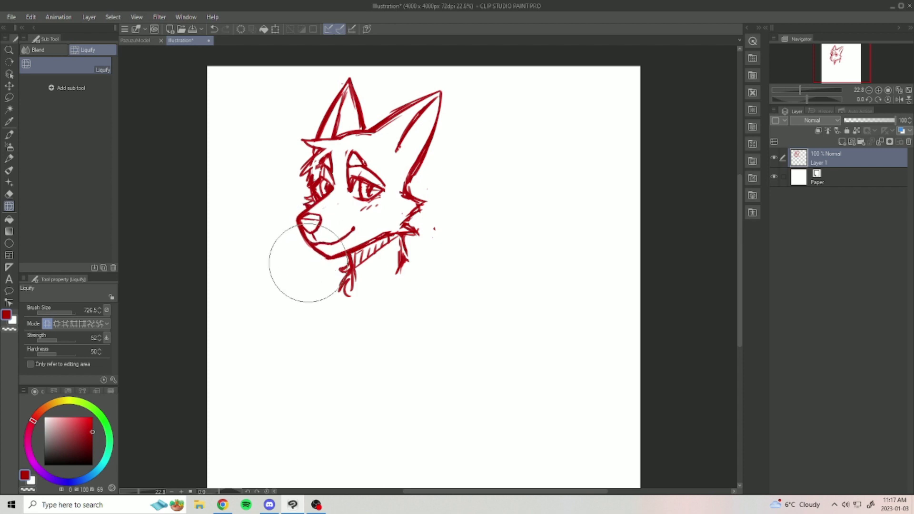
Try reshaping the muzzle, jaw and ears with Liquify, and undo the warps
key("ctrl")
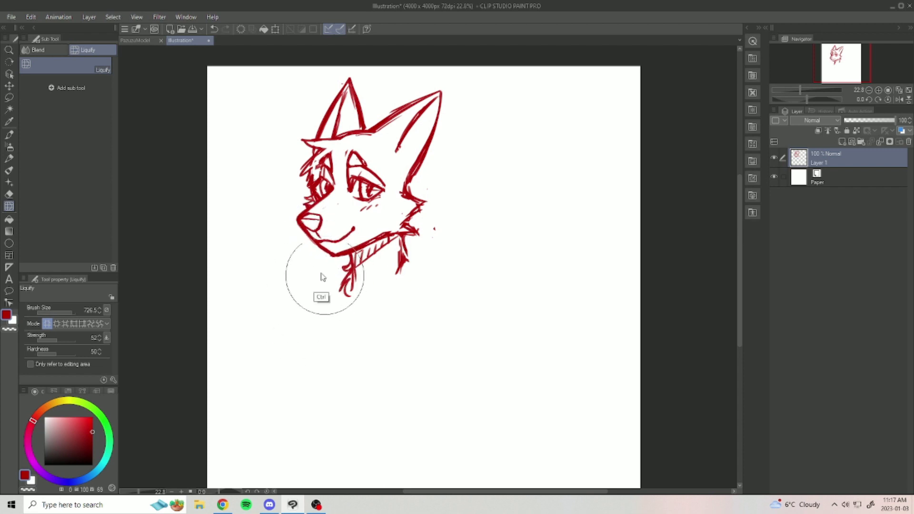
left_click_drag(304, 225, 328, 269)
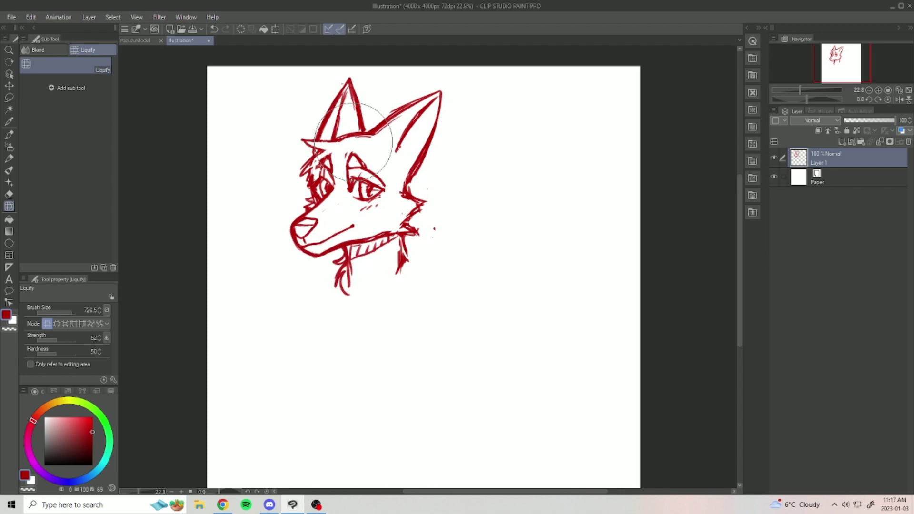
left_click_drag(424, 102, 443, 100)
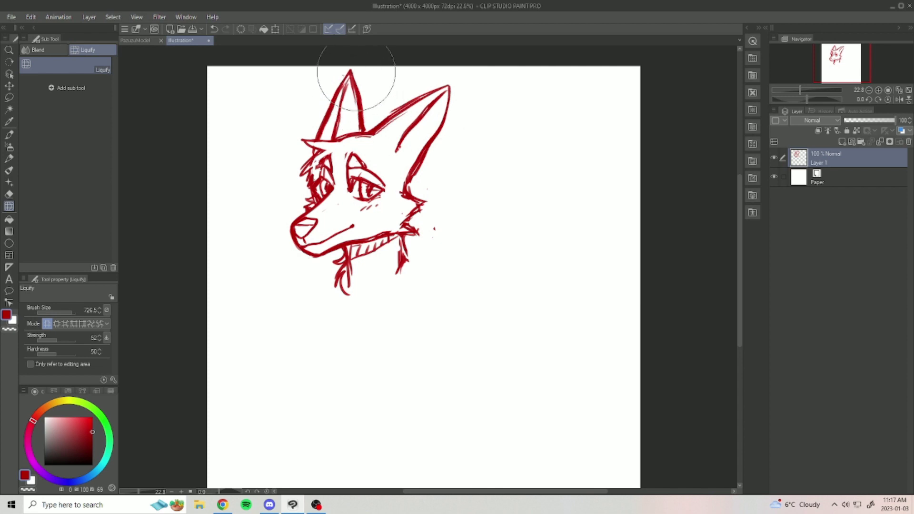
key("ctrl+z")
key("ctrl+z")
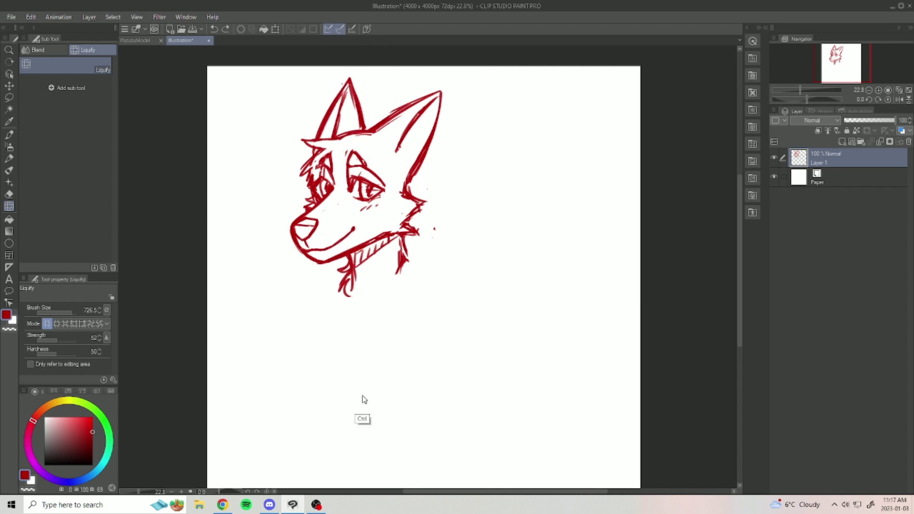
Move the canine head to the canvas's upper-left area and add a new layer above it
left_click(9, 86)
left_click_drag(434, 256, 372, 286)
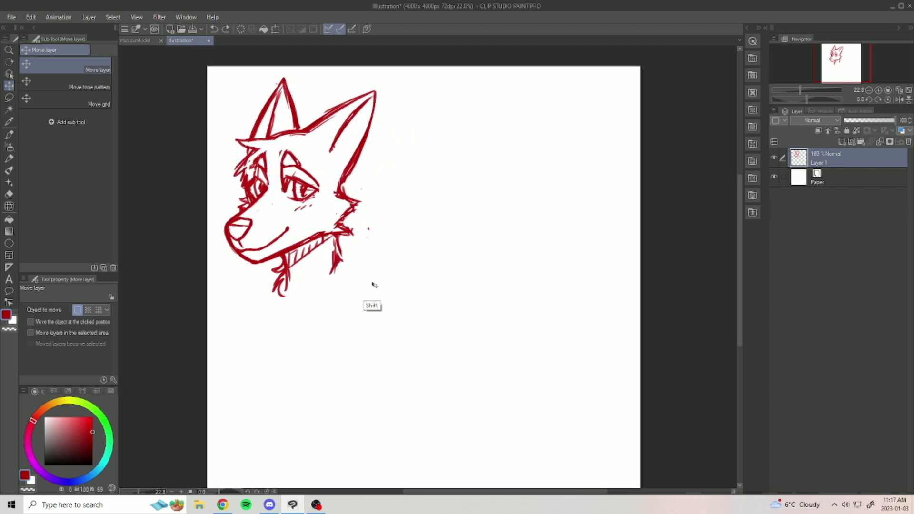
left_click(843, 141)
Sketch a circle with a curved centre guideline for a second head, to the right of the canine
key("e")
key("p")
key("e")
key("b")
mouse_move(483, 153)
left_mouse_down()
mouse_move(455, 163)
mouse_move(520, 177)
mouse_move(439, 177)
mouse_move(517, 223)
mouse_move(439, 168)
mouse_move(479, 237)
mouse_move(451, 171)
mouse_move(487, 217)
mouse_move(447, 188)
mouse_move(463, 223)
mouse_move(497, 229)
mouse_move(509, 173)
mouse_move(510, 198)
mouse_move(496, 212)
left_mouse_up()
key("e")
key("b")
mouse_move(477, 148)
left_mouse_down()
mouse_move(469, 226)
mouse_move(479, 238)
left_mouse_up()
Draw two almond-shaped eyes with narrow pupils and arched upper lids inside the new circle
mouse_move(437, 201)
left_mouse_down()
mouse_move(514, 197)
mouse_move(483, 193)
mouse_move(492, 183)
mouse_move(513, 198)
mouse_move(448, 209)
left_mouse_up()
mouse_move(510, 197)
left_mouse_down()
mouse_move(491, 205)
mouse_move(500, 205)
left_mouse_up()
mouse_move(449, 184)
left_mouse_down()
mouse_move(453, 211)
mouse_move(485, 167)
mouse_move(514, 197)
left_mouse_up()
mouse_move(490, 166)
left_mouse_down()
mouse_move(463, 196)
mouse_move(448, 173)
mouse_move(481, 238)
left_mouse_up()
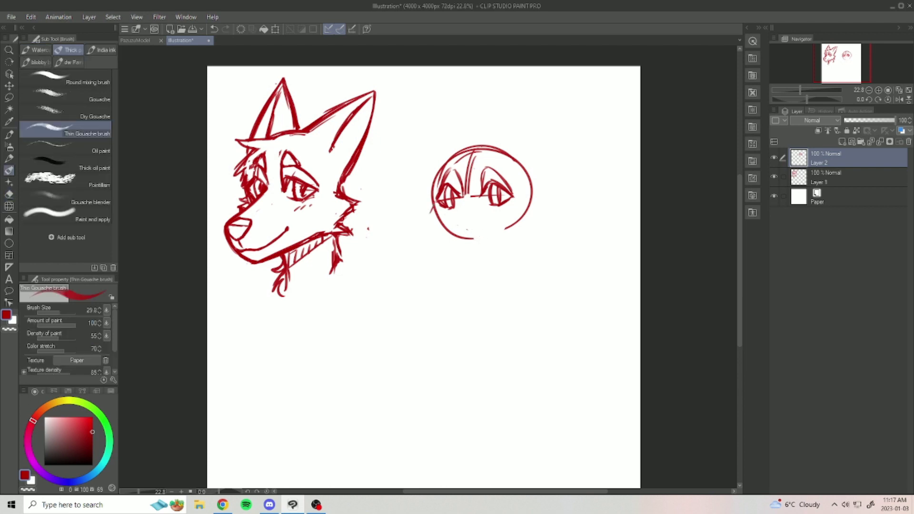
Draw rounded cheeks and a jaw tapering to a short chin below the circle
left_click_drag(431, 218, 451, 247)
mouse_move(532, 202)
left_mouse_down()
mouse_move(516, 232)
mouse_move(488, 249)
left_mouse_up()
mouse_move(530, 182)
left_mouse_down()
mouse_move(517, 241)
mouse_move(468, 261)
left_mouse_up()
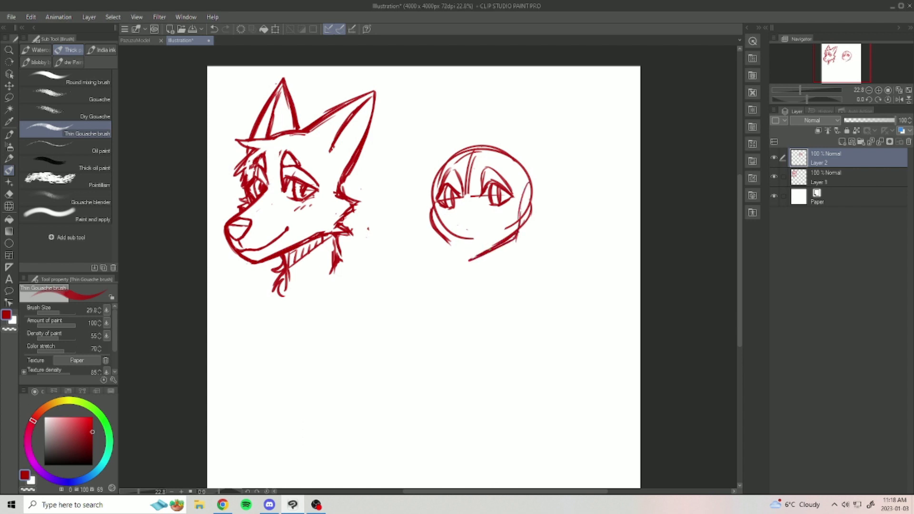
left_click_drag(439, 233, 464, 260)
Erase the circle's lower arc inside the face and draw a small triangular nose between the eyes and chin
key("e")
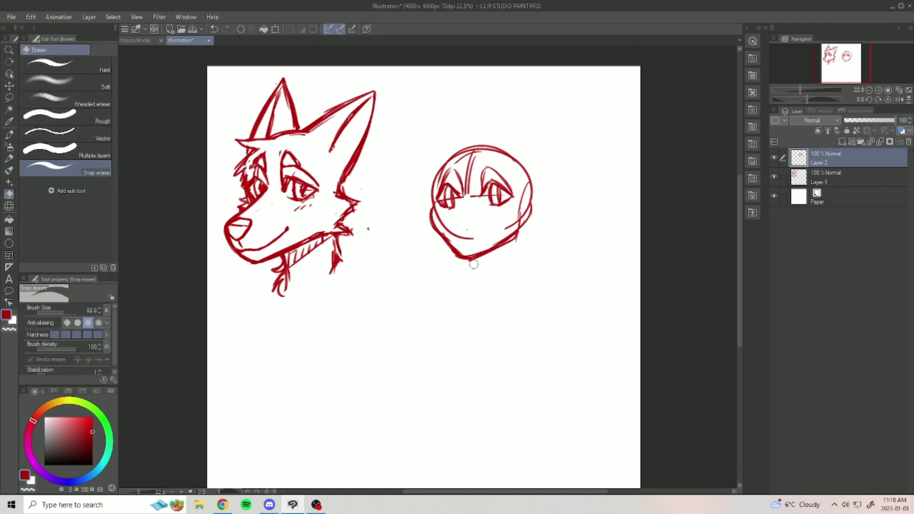
left_click_drag(443, 217, 472, 235)
mouse_move(460, 202)
left_mouse_down()
mouse_move(458, 227)
mouse_move(470, 215)
left_mouse_up()
key("b")
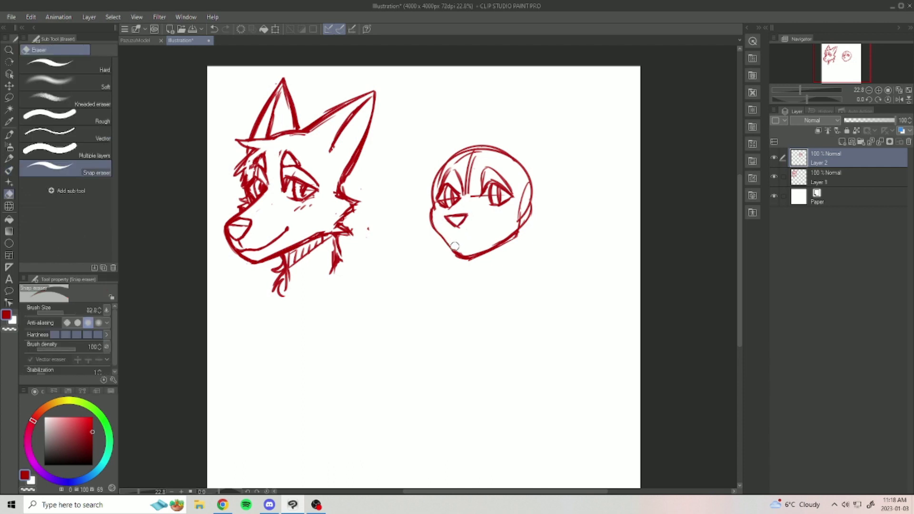
Draw a smiling mouth below the second head's nose, erasing the stray marks around it
key("e")
key("b")
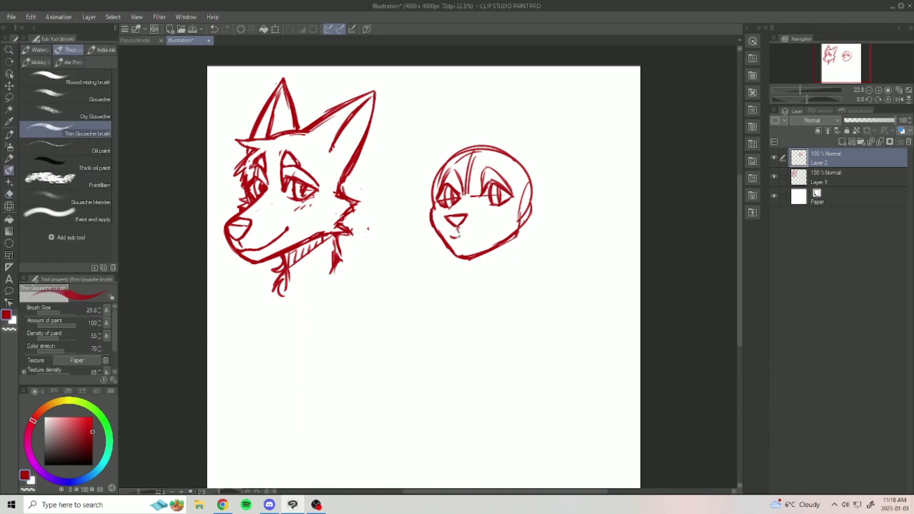
left_click_drag(464, 239, 490, 229)
key("e")
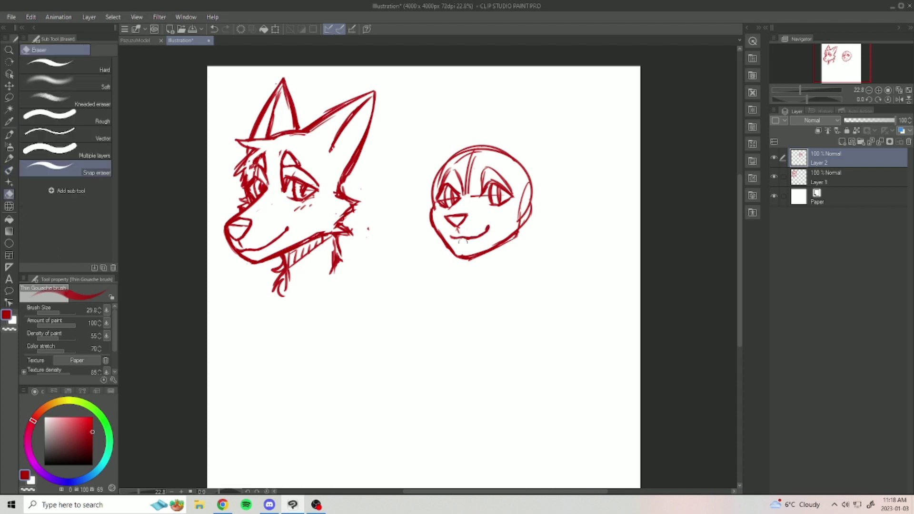
key("b")
key("e")
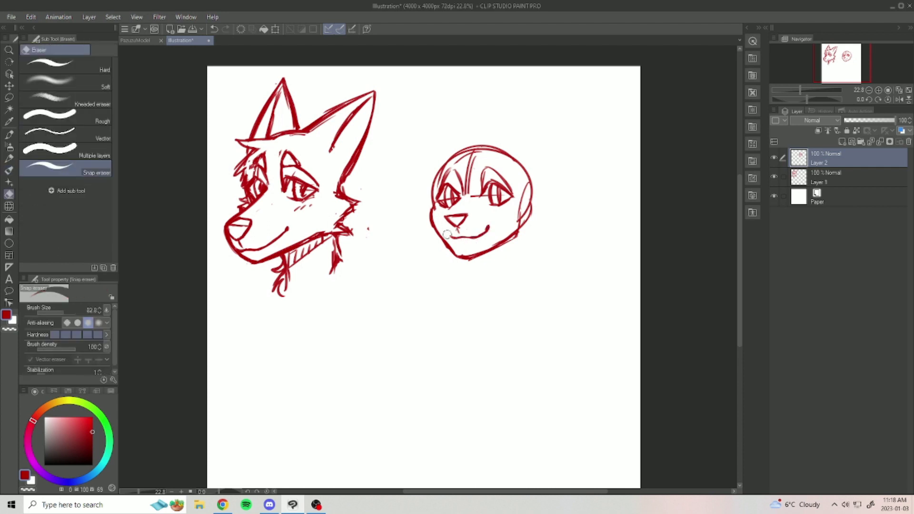
Refine the second head's far cheek outline and add pointed fur tufts to its near cheek
key("b")
key("e")
mouse_move(436, 215)
left_mouse_down()
mouse_move(438, 235)
mouse_move(433, 228)
left_mouse_up()
key("b")
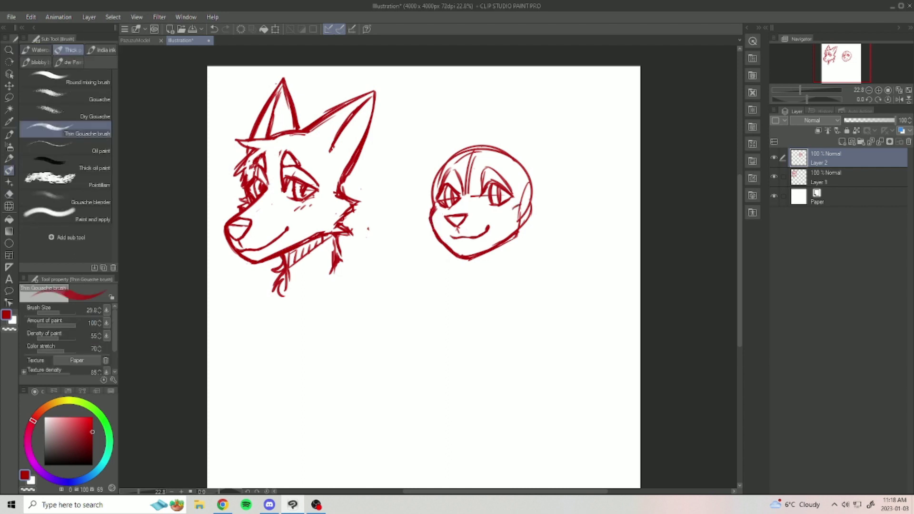
mouse_move(524, 208)
left_mouse_down()
mouse_move(538, 224)
mouse_move(519, 233)
mouse_move(517, 217)
mouse_move(530, 225)
mouse_move(486, 242)
mouse_move(515, 237)
left_mouse_up()
key("e")
key("b")
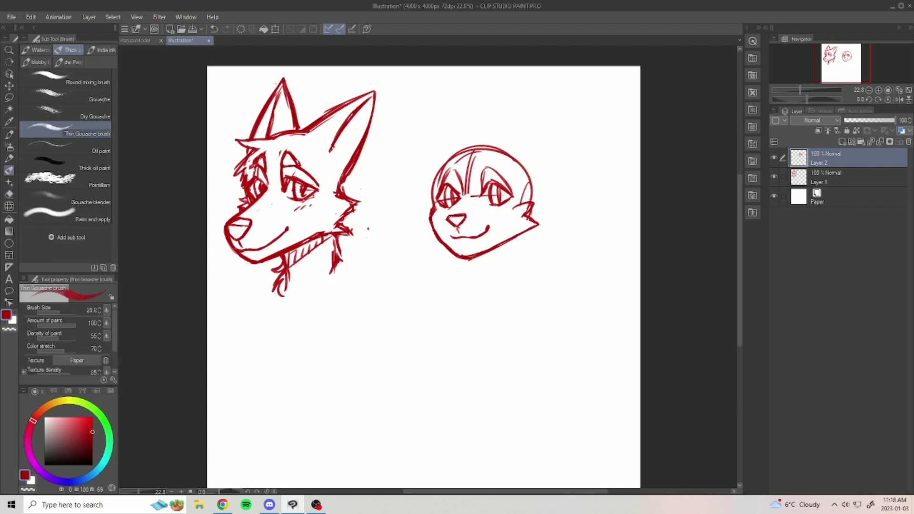
Add whiskers on both cheeks and whisker dots beside the mouth of the second head
mouse_move(496, 215)
left_mouse_down()
mouse_move(526, 198)
mouse_move(525, 225)
left_mouse_up()
mouse_move(434, 212)
left_mouse_down()
mouse_move(401, 215)
mouse_move(403, 232)
left_mouse_up()
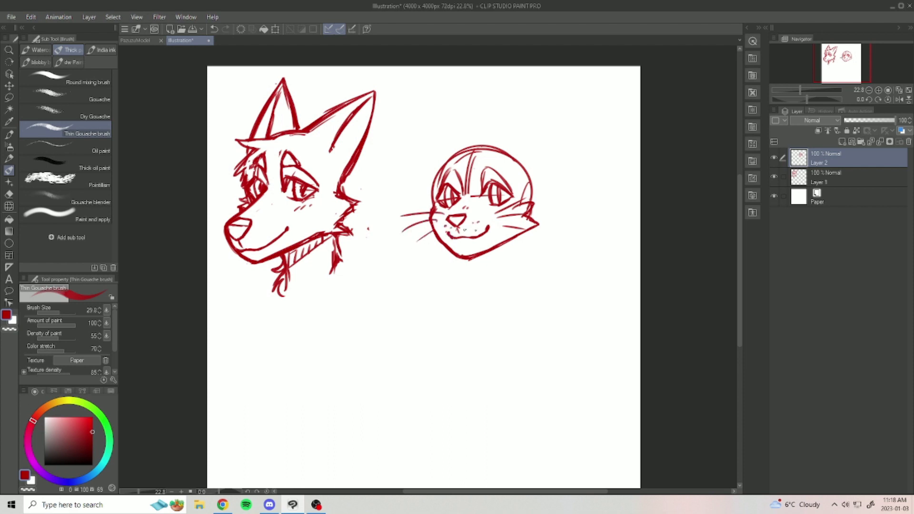
Draw two broad pointed cat ears on the second head, adding an inner edge to the far ear
mouse_move(496, 156)
left_mouse_down()
mouse_move(505, 138)
mouse_move(539, 136)
mouse_move(532, 189)
mouse_move(538, 108)
mouse_move(490, 146)
mouse_move(543, 167)
mouse_move(535, 184)
left_mouse_up()
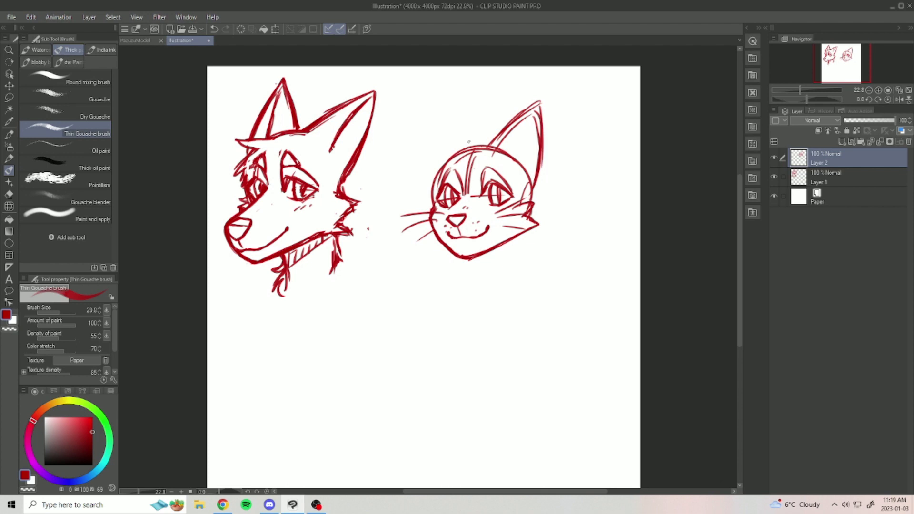
mouse_move(472, 144)
left_mouse_down()
mouse_move(434, 108)
mouse_move(420, 162)
mouse_move(431, 203)
left_mouse_up()
mouse_move(435, 110)
left_mouse_down()
mouse_move(427, 189)
mouse_move(432, 123)
left_mouse_up()
left_click_drag(437, 112, 476, 153)
left_click_drag(432, 117, 442, 164)
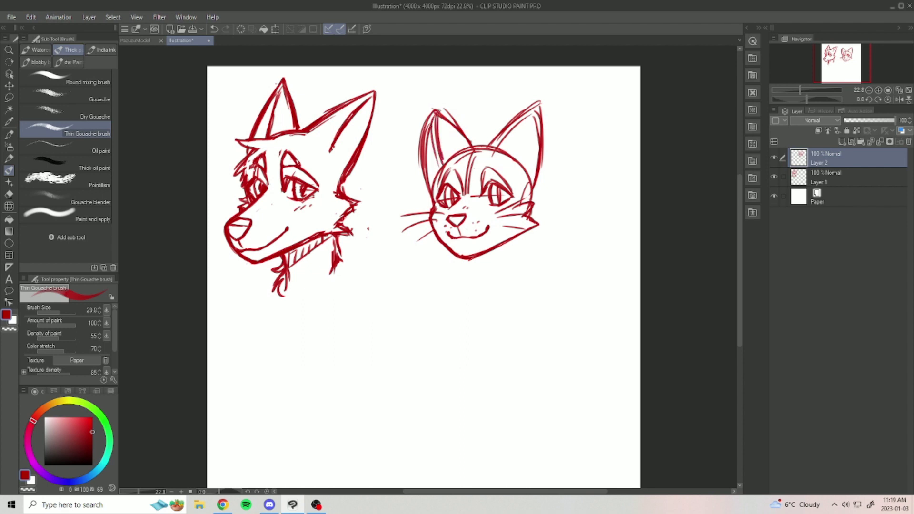
Strengthen the inner edges of the cat's ears down to the top of its head
mouse_move(534, 111)
left_mouse_down()
mouse_move(519, 156)
mouse_move(516, 116)
mouse_move(486, 144)
mouse_move(528, 119)
mouse_move(495, 145)
mouse_move(441, 159)
left_mouse_up()
key("e")
key("b")
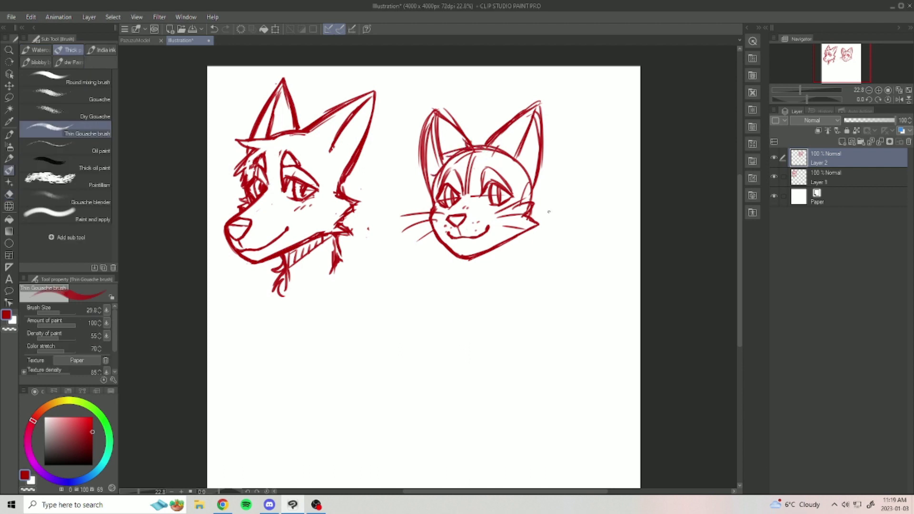
Draw the cat's short neck with a hatched shadow under the chin, trimming the stray line ends
mouse_move(526, 232)
left_mouse_down()
mouse_move(510, 253)
mouse_move(509, 281)
mouse_move(470, 278)
mouse_move(509, 278)
left_mouse_up()
key("e")
mouse_move(526, 236)
left_mouse_down()
mouse_move(517, 259)
mouse_move(512, 253)
mouse_move(511, 278)
mouse_move(475, 271)
left_mouse_up()
key("b")
key("e")
key("b")
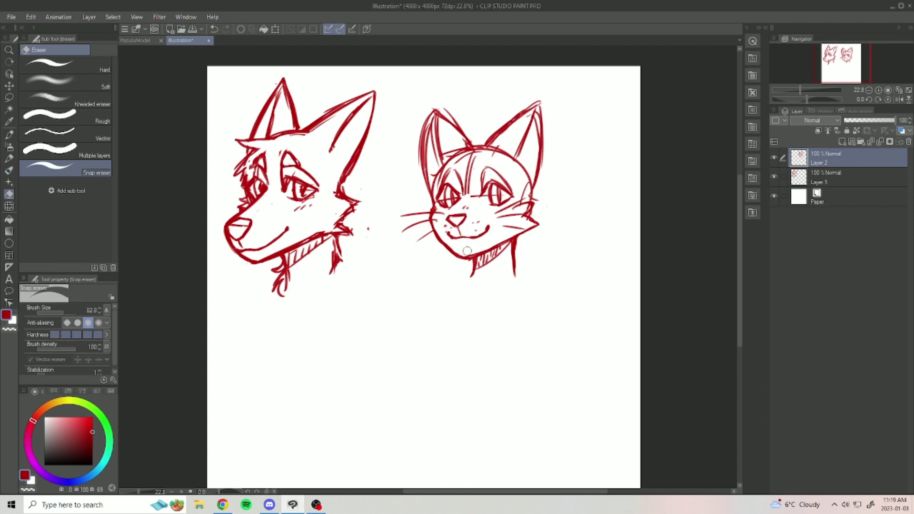
key("e")
left_click_drag(470, 264, 472, 274)
key("b")
key("e")
key("b")
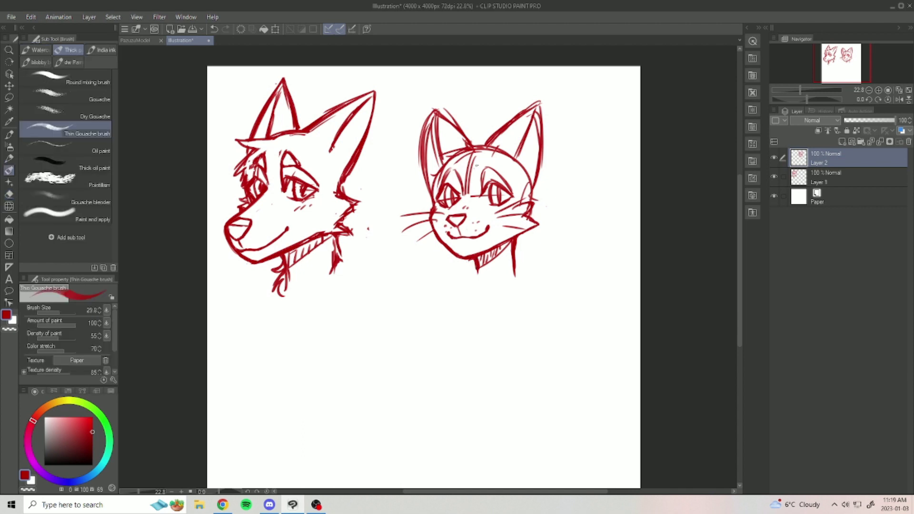
Add a brow crease and outer lashes to the cat's near eye, then darken and tidy its far eye
mouse_move(486, 166)
left_mouse_down()
mouse_move(501, 174)
mouse_move(447, 174)
left_mouse_up()
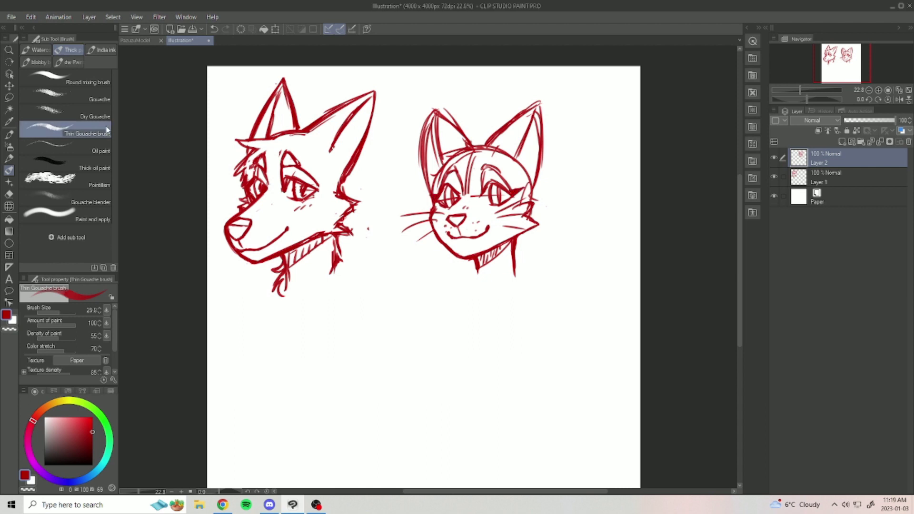
key("e")
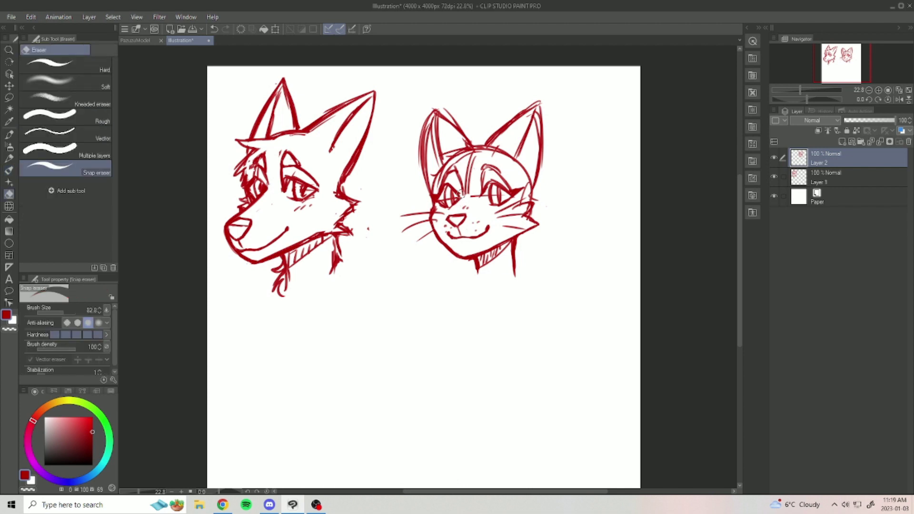
key("b")
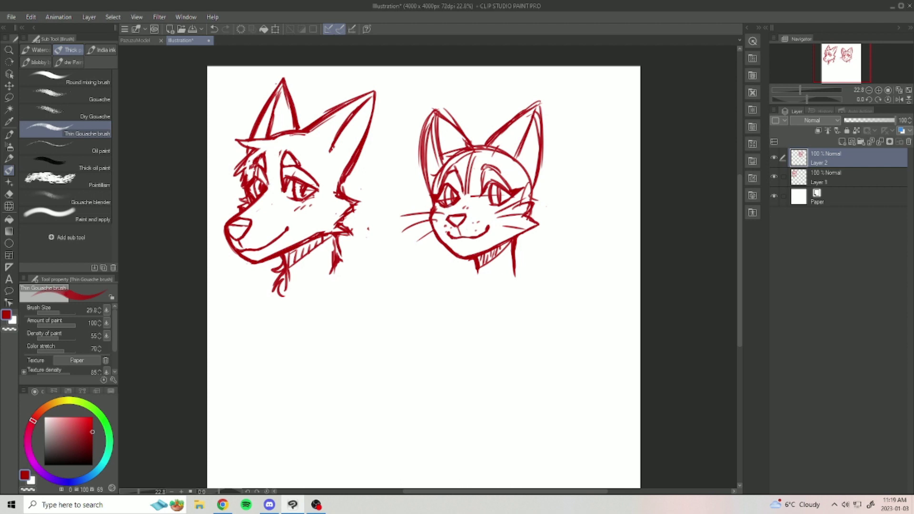
key("e")
left_click_drag(461, 201, 454, 208)
key("b")
key("e")
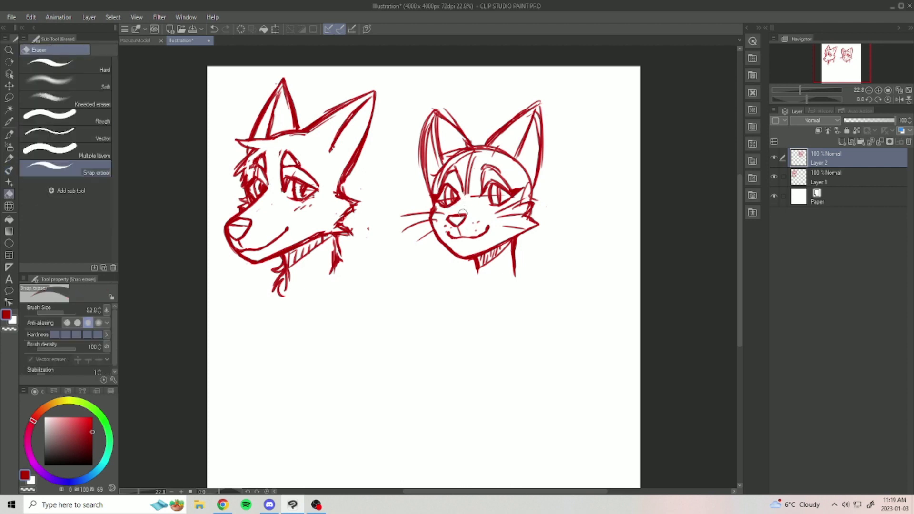
Select the cat's nose and mouth with the lasso and shift them slightly up toward the far cheek
key("m")
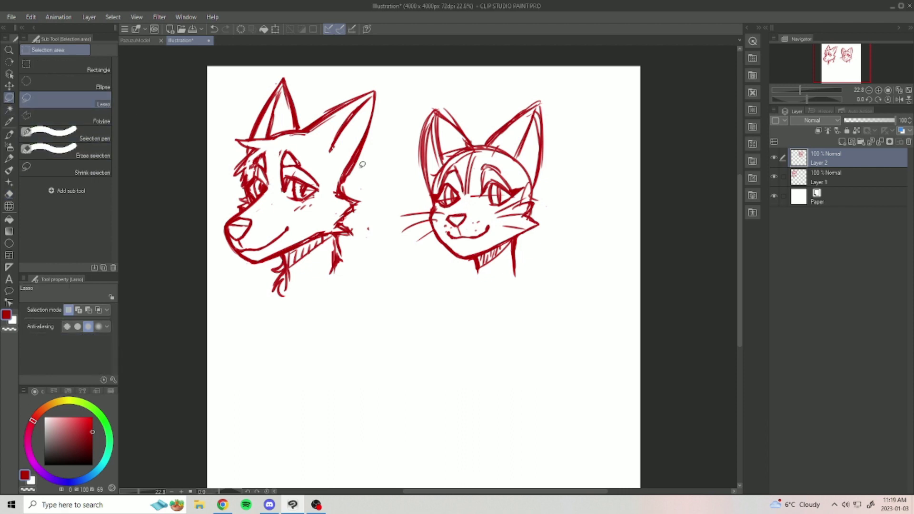
mouse_move(474, 210)
left_mouse_down()
mouse_move(447, 215)
mouse_move(453, 239)
mouse_move(485, 240)
mouse_move(487, 220)
left_mouse_up()
key("ctrl+t")
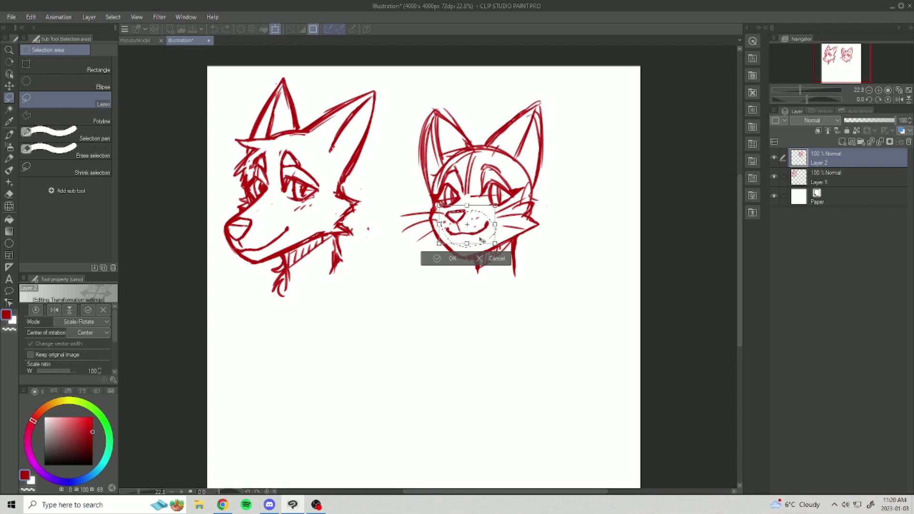
key("Return")
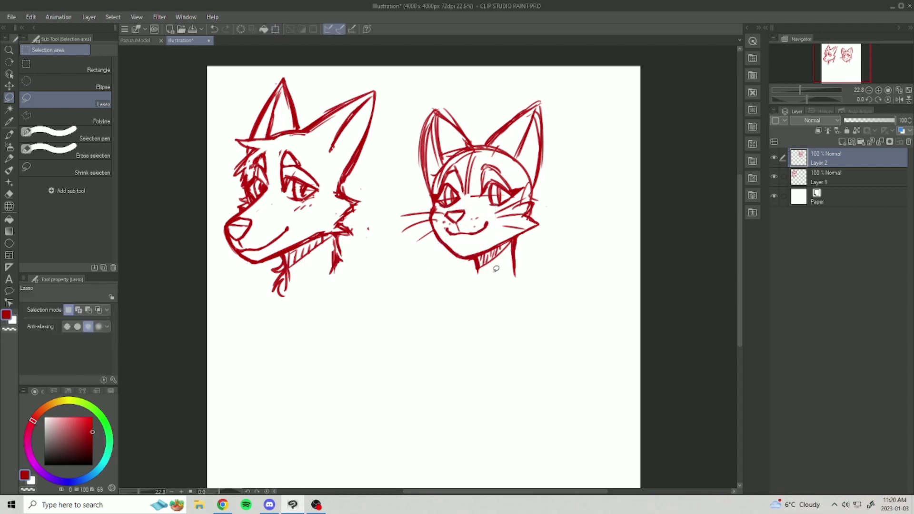
key("e")
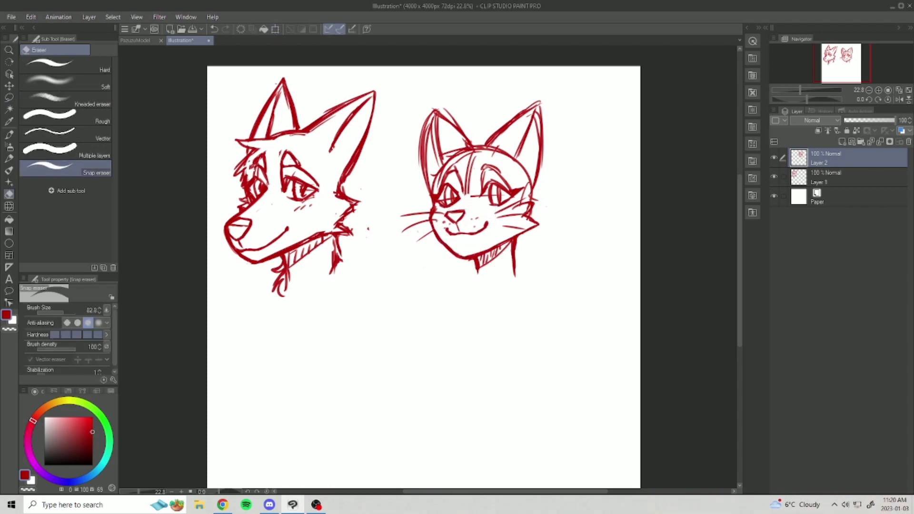
Move the cat head closer to the canine head and add a new layer above it
left_click(9, 85)
left_click_drag(558, 278, 532, 280)
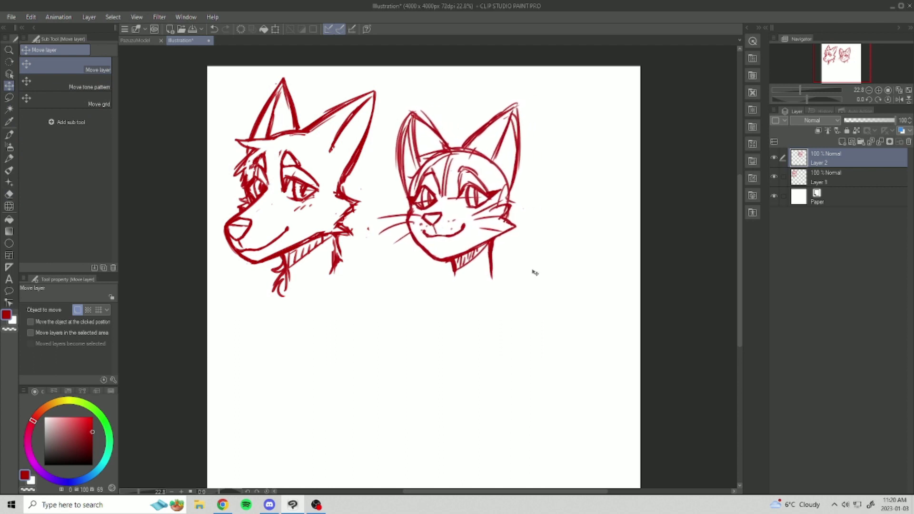
key("ctrl+shift+n")
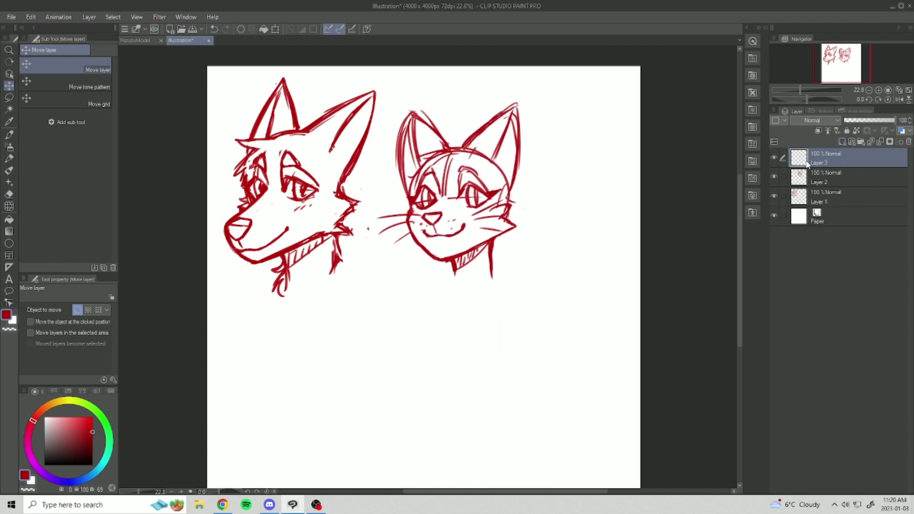
Sketch a rough circle centred below the two finished heads as the base of a third head
key("e")
key("p")
key("e")
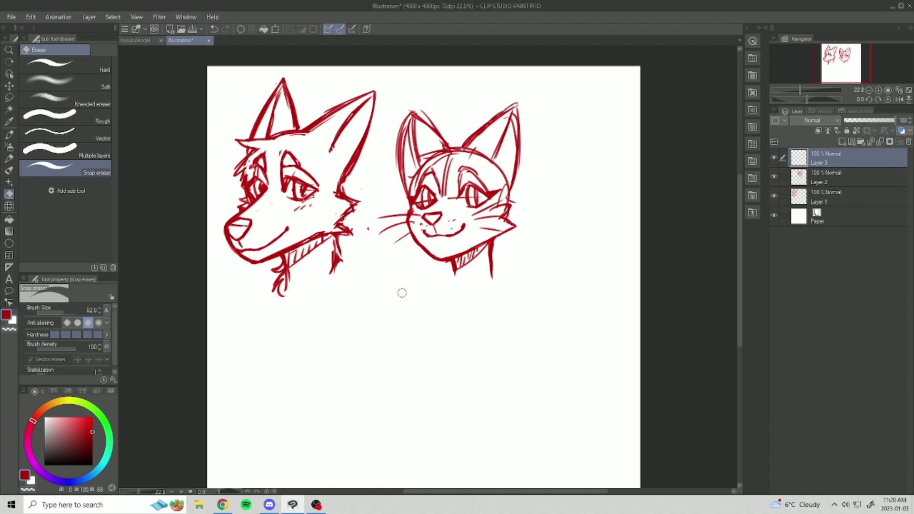
key("b")
scroll(400, 271, "down", 3)
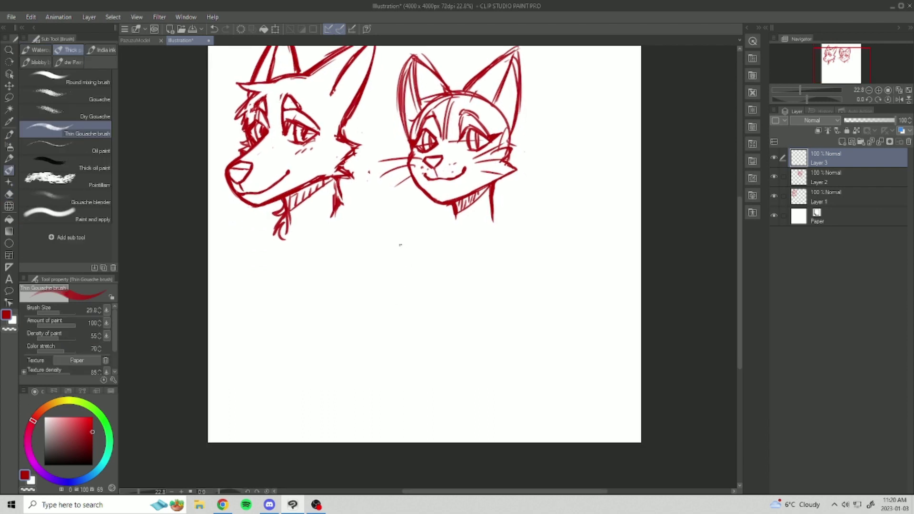
mouse_move(380, 248)
left_mouse_down()
mouse_move(421, 242)
mouse_move(379, 310)
mouse_move(445, 292)
mouse_move(434, 248)
mouse_move(426, 318)
mouse_move(395, 238)
left_mouse_up()
mouse_move(393, 325)
left_mouse_down()
mouse_move(387, 247)
mouse_move(434, 330)
mouse_move(424, 244)
mouse_move(458, 279)
left_mouse_up()
key("ctrl+z")
left_click_drag(376, 251, 457, 299)
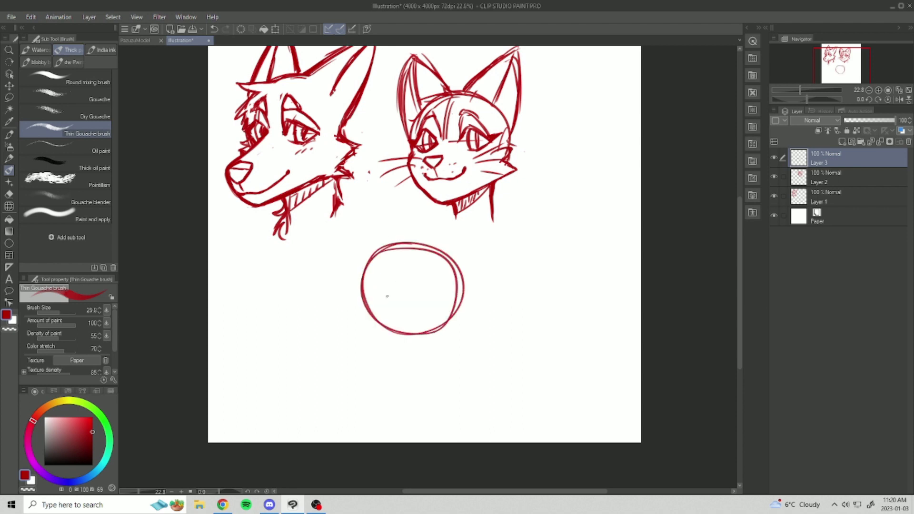
Draw a vertical centre line and a horizontal eye line inside the circle, and start the near eye's upper lid
left_click_drag(405, 248, 401, 331)
left_click_drag(404, 293, 406, 333)
left_click_drag(366, 302, 428, 293)
mouse_move(433, 292)
left_mouse_down()
mouse_move(381, 301)
mouse_move(434, 292)
mouse_move(417, 284)
mouse_move(443, 293)
left_mouse_up()
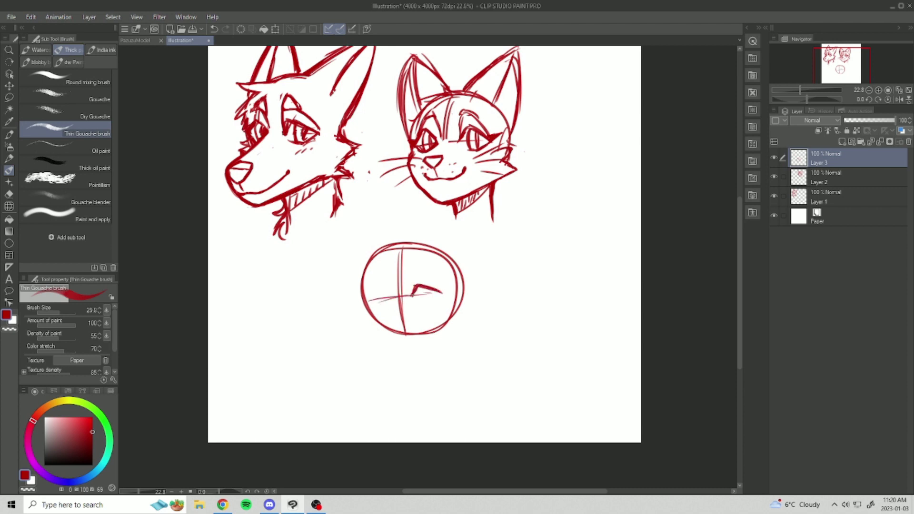
Complete both angular eyes on the eye line and block in a long muzzle extending below the circle
mouse_move(369, 302)
left_mouse_down()
mouse_move(386, 289)
mouse_move(395, 295)
mouse_move(388, 287)
mouse_move(353, 348)
mouse_move(362, 323)
left_mouse_up()
mouse_move(365, 303)
left_mouse_down()
mouse_move(362, 371)
mouse_move(392, 368)
left_mouse_up()
mouse_move(454, 312)
left_mouse_down()
mouse_move(438, 349)
mouse_move(396, 369)
left_mouse_up()
mouse_move(440, 343)
left_mouse_down()
mouse_move(379, 376)
mouse_move(362, 368)
left_mouse_up()
left_click_drag(362, 317, 354, 352)
mouse_move(370, 301)
left_mouse_down()
mouse_move(356, 368)
mouse_move(371, 375)
left_mouse_up()
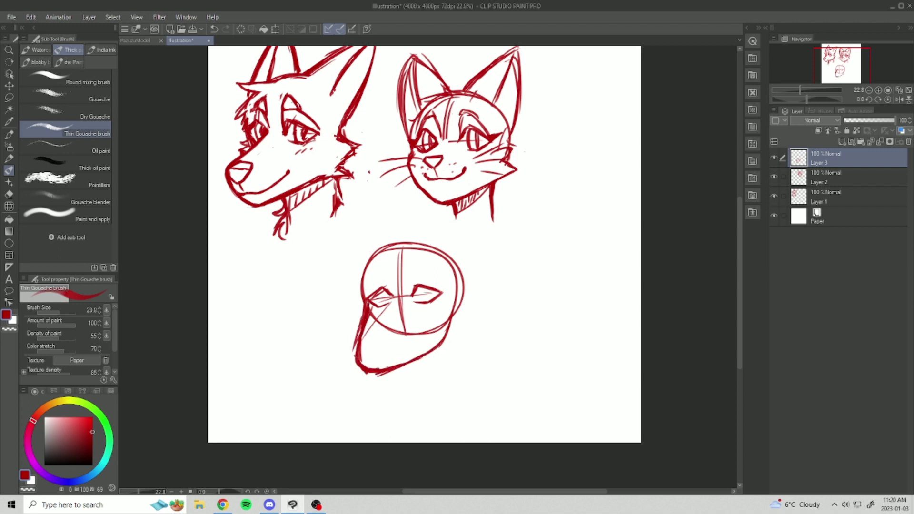
Erase the circle and guideline inside the muzzle and redraw the muzzle's far edge slanting outward to the snout
key("e")
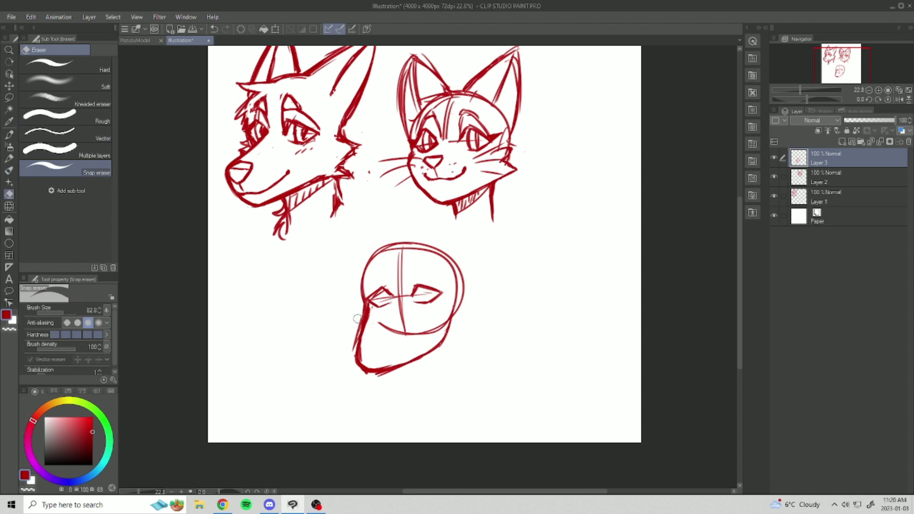
key("p")
key("e")
mouse_move(392, 329)
left_mouse_down()
mouse_move(399, 307)
mouse_move(399, 339)
mouse_move(437, 330)
mouse_move(377, 331)
mouse_move(361, 352)
mouse_move(374, 316)
mouse_move(369, 361)
left_mouse_up()
key("b")
key("e")
key("b")
mouse_move(365, 310)
left_mouse_down()
mouse_move(354, 350)
mouse_move(363, 371)
left_mouse_up()
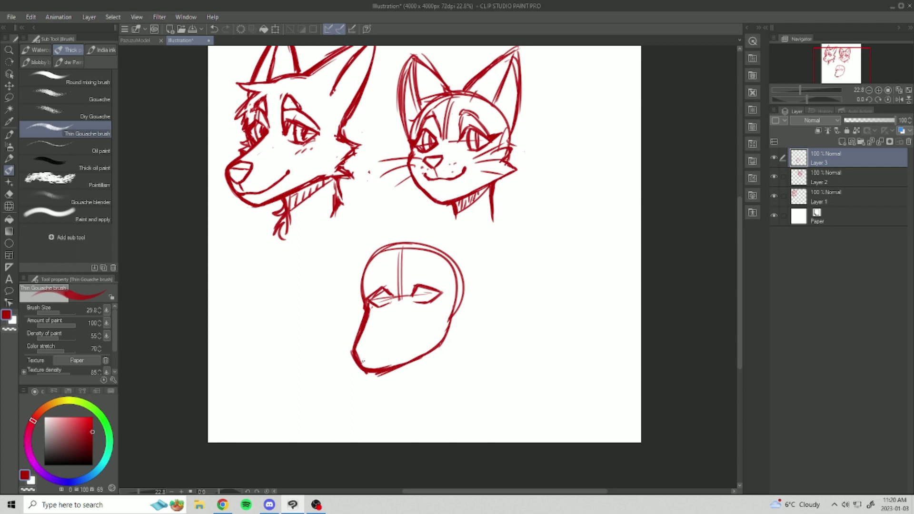
Draw a long mouth line curving up from the snout tip and clean up the lower jaw outline
key("e")
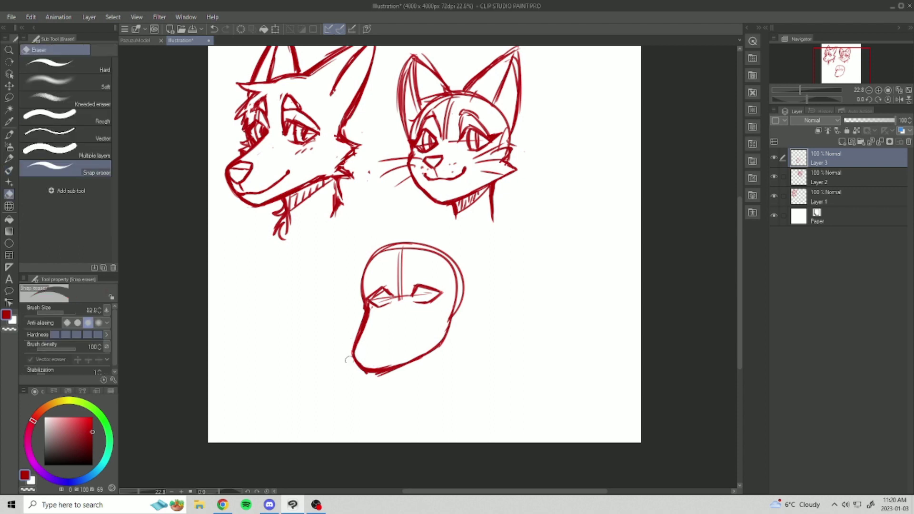
key("b")
left_click_drag(408, 358, 383, 367)
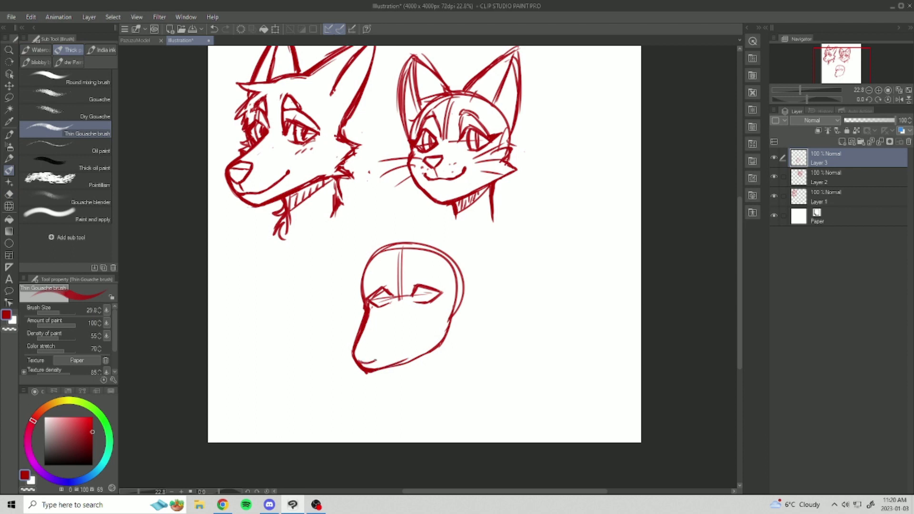
key("e")
mouse_move(364, 359)
left_mouse_down()
mouse_move(415, 345)
mouse_move(431, 325)
left_mouse_up()
key("b")
key("e")
left_click_drag(422, 348, 371, 374)
key("b")
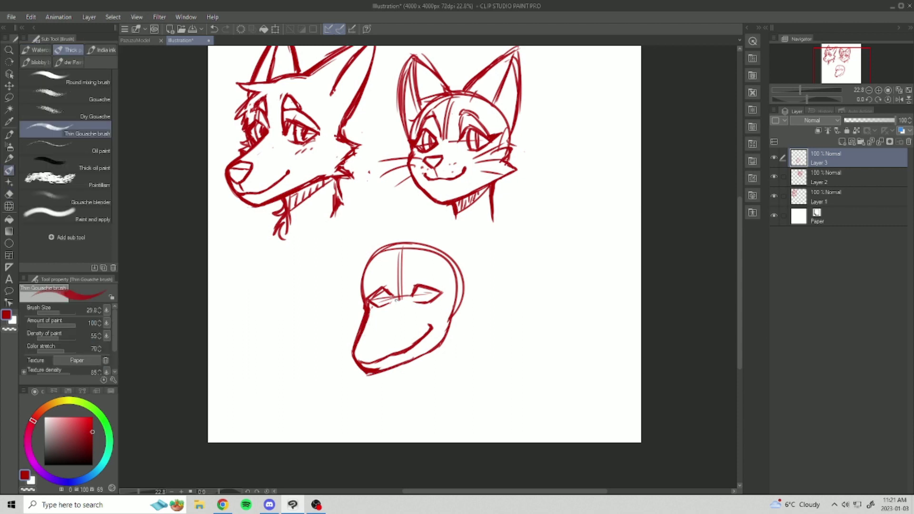
Erase the centre and eye guidelines from the third head and redraw the far eye narrower
mouse_move(390, 302)
left_mouse_down()
mouse_move(381, 291)
mouse_move(394, 296)
left_mouse_up()
key("e")
left_click_drag(384, 286, 390, 300)
left_click_drag(396, 261, 400, 298)
left_click_drag(402, 260, 405, 313)
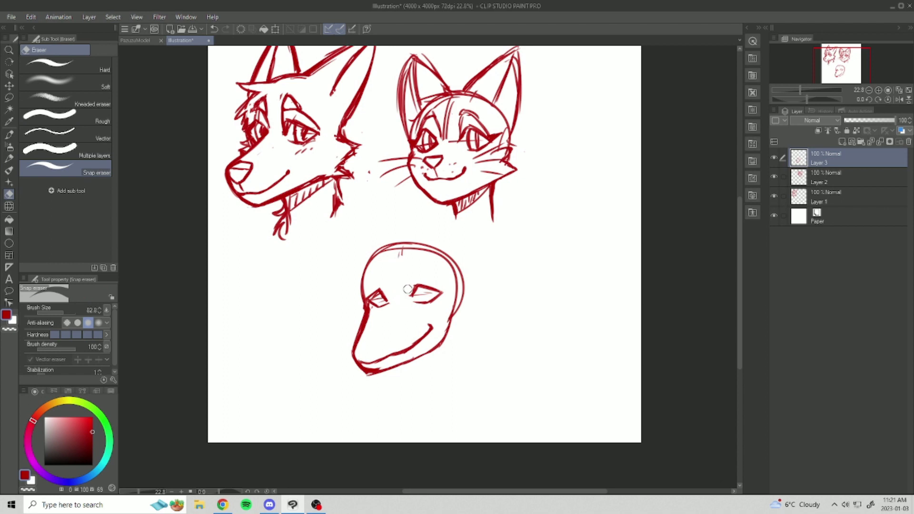
key("b")
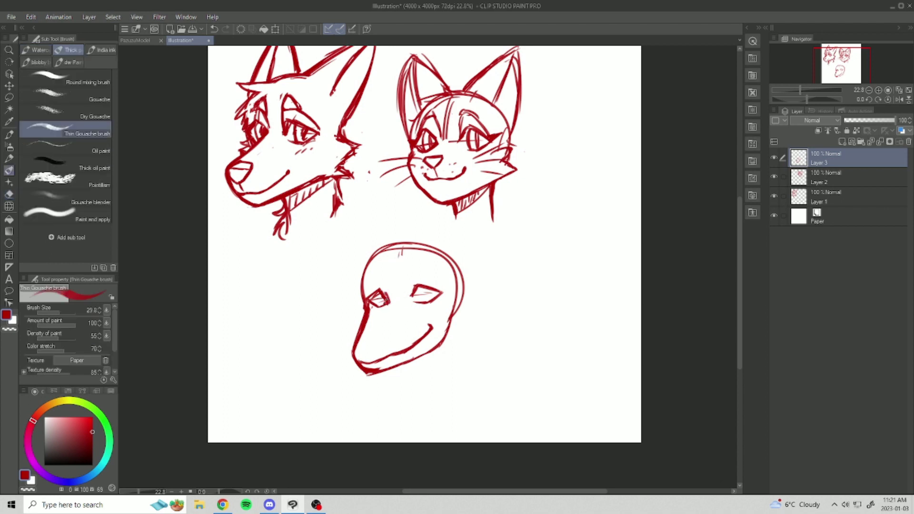
Reshape the muzzle's far edge to run from the far eye down to the snout, and add a nostril
key("e")
mouse_move(391, 302)
left_mouse_down()
mouse_move(393, 292)
mouse_move(367, 322)
left_mouse_up()
key("b")
left_click_drag(381, 300, 355, 336)
left_click_drag(377, 305, 350, 350)
key("e")
left_click_drag(388, 295, 355, 350)
key("b")
mouse_move(382, 297)
left_mouse_down()
mouse_move(351, 348)
mouse_move(361, 339)
mouse_move(360, 347)
mouse_move(350, 348)
left_mouse_up()
key("e")
key("b")
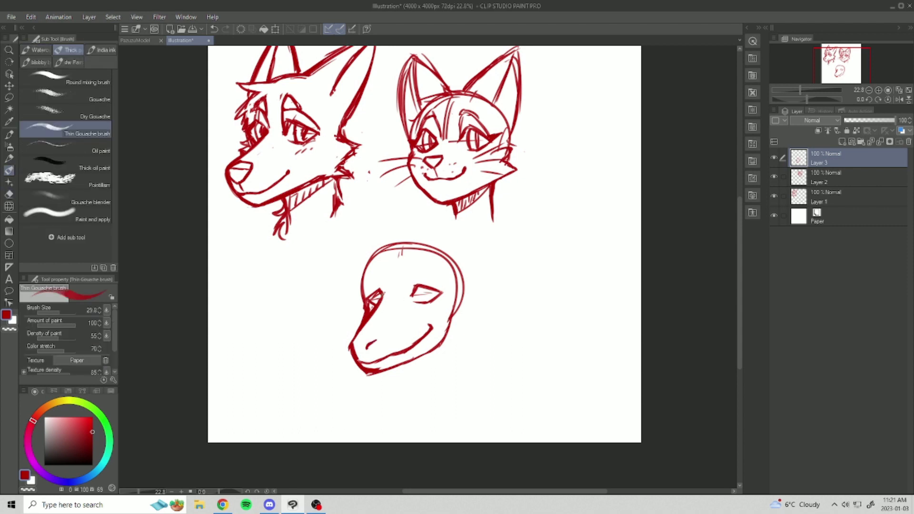
Draw angled brow ridges above both eyes of the third head
left_click_drag(375, 273, 369, 299)
left_click_drag(379, 272, 388, 297)
mouse_move(373, 277)
left_mouse_down()
mouse_move(385, 291)
mouse_move(408, 275)
mouse_move(437, 290)
mouse_move(449, 336)
mouse_move(424, 350)
left_mouse_up()
key("e")
key("b")
Erase the rear corner of the third head's jaw and redraw it as a cleaner curve
key("e")
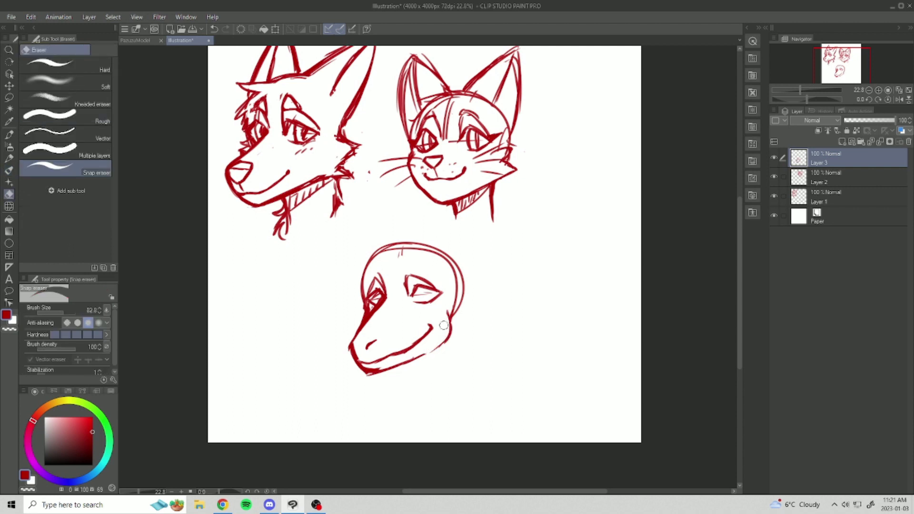
key("b")
mouse_move(452, 322)
left_mouse_down()
mouse_move(438, 348)
mouse_move(415, 361)
left_mouse_up()
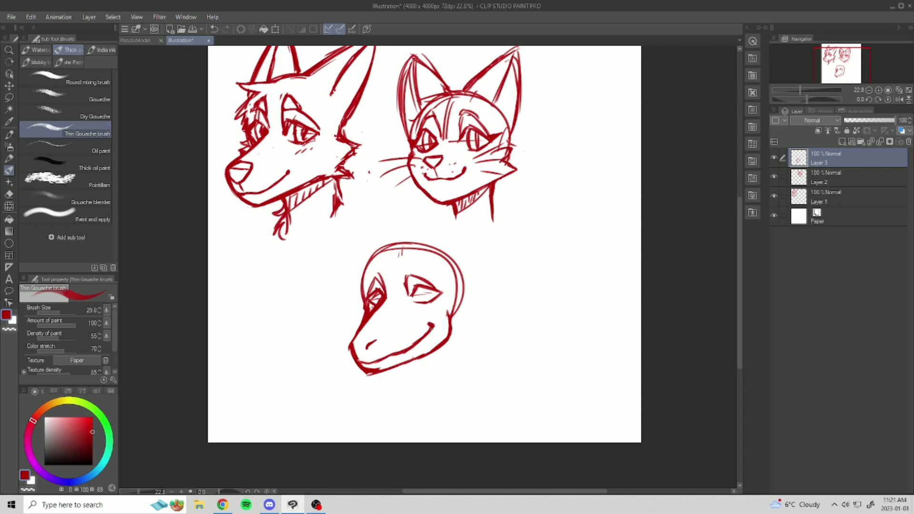
Rework the upper part of the mouth line into a wavy reptilian smile
key("e")
left_click_drag(399, 354, 421, 344)
mouse_move(407, 350)
left_mouse_down()
mouse_move(429, 332)
mouse_move(416, 340)
left_mouse_up()
key("b")
key("e")
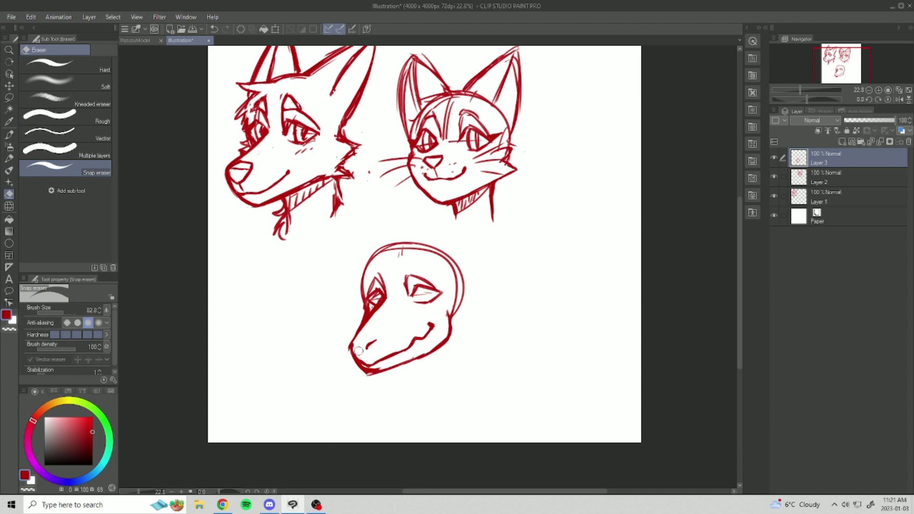
Refine both nostrils and reshape the snout tip into a rounded bump
key("b")
key("e")
mouse_move(376, 341)
left_mouse_down()
mouse_move(366, 351)
mouse_move(382, 336)
mouse_move(371, 348)
left_mouse_up()
key("b")
key("e")
left_click_drag(362, 341, 361, 350)
key("b")
key("e")
key("b")
key("e")
left_click_drag(363, 327, 358, 346)
key("b")
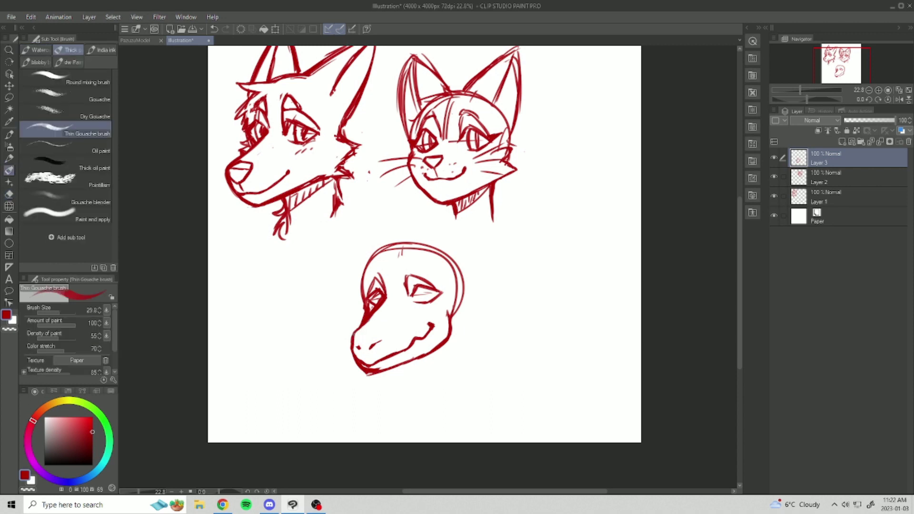
Thin and redraw the front of the lower jaw below the snout
key("e")
mouse_move(390, 366)
left_mouse_down()
mouse_move(355, 365)
mouse_move(365, 373)
left_mouse_up()
key("b")
key("e")
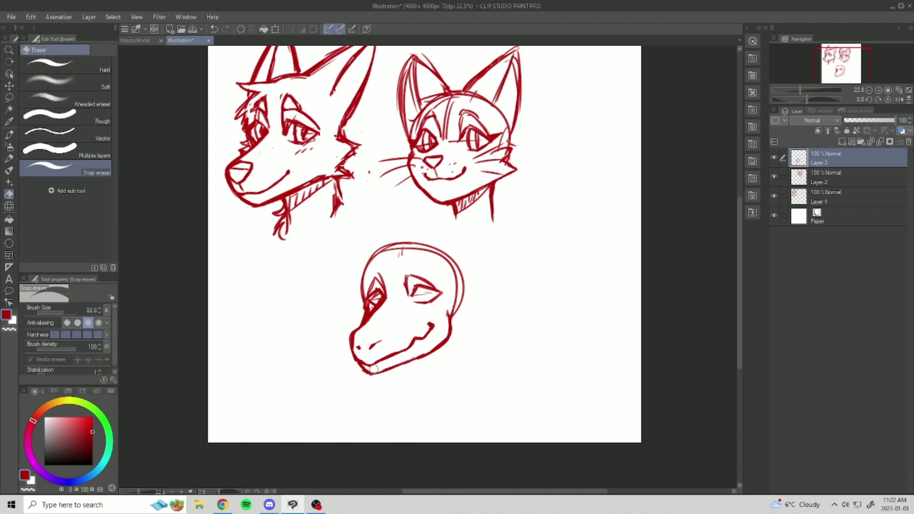
key("b")
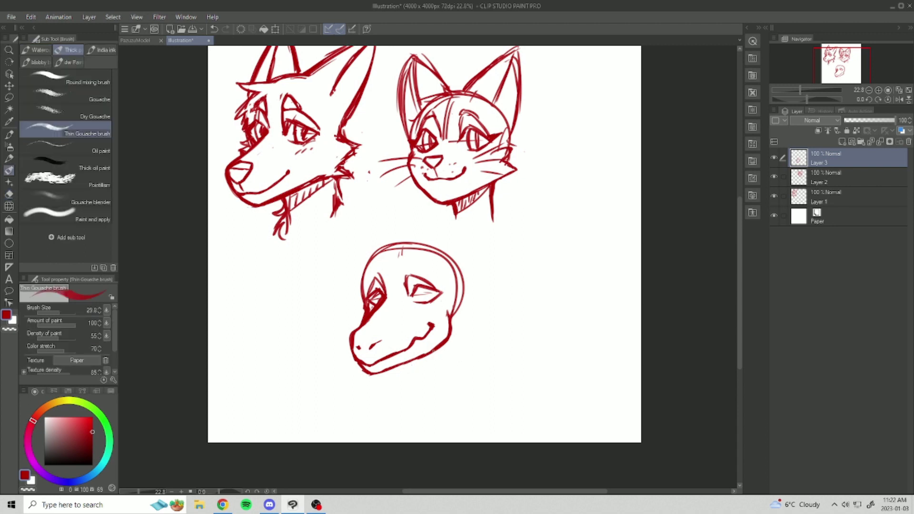
Draw an iris with a narrow vertical pupil in the third head's near eye
left_click_drag(424, 289, 423, 304)
key("e")
key("b")
Darken the outline of the crown and sweep a line from the back of the skull down past the jaw
left_click_drag(369, 268, 365, 302)
key("e")
mouse_move(370, 264)
left_mouse_down()
mouse_move(363, 295)
mouse_move(374, 262)
mouse_move(397, 247)
mouse_move(452, 268)
mouse_move(454, 321)
left_mouse_up()
key("b")
mouse_move(460, 267)
left_mouse_down()
mouse_move(466, 306)
mouse_move(452, 357)
left_mouse_up()
left_click_drag(462, 302, 450, 375)
left_click_drag(459, 286, 446, 385)
left_click_drag(466, 301, 457, 362)
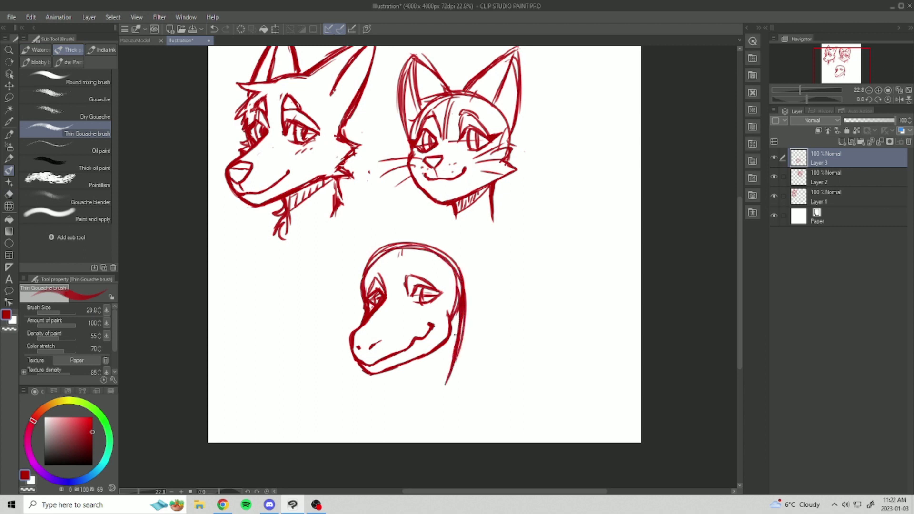
Clean up and extend the back of the reptile's neck, and draw the throat beneath its jaw
key("e")
mouse_move(456, 319)
left_mouse_down()
mouse_move(453, 281)
mouse_move(452, 362)
left_mouse_up()
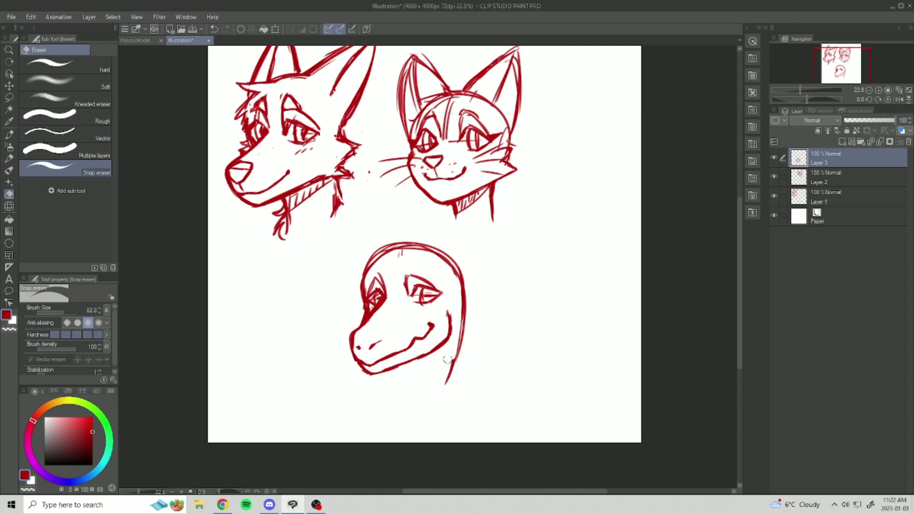
key("b")
left_click_drag(464, 310, 445, 394)
left_click_drag(458, 344, 438, 411)
left_click_drag(403, 366, 390, 398)
left_click_drag(410, 363, 405, 373)
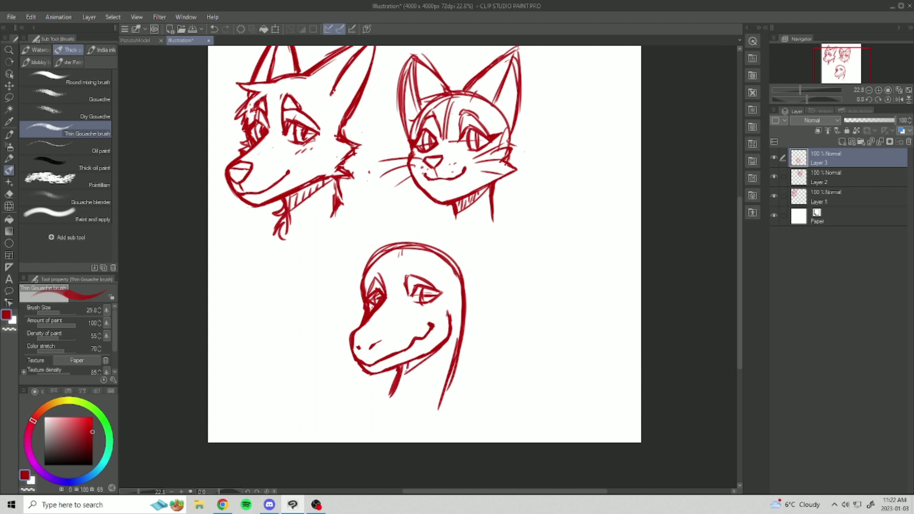
Erase the doubled lines above the reptile's crown and redraw the crown as a single clean curve
key("e")
mouse_move(357, 269)
left_mouse_down()
mouse_move(386, 247)
mouse_move(455, 247)
left_mouse_up()
key("b")
mouse_move(367, 269)
left_mouse_down()
mouse_move(423, 246)
mouse_move(411, 248)
left_mouse_up()
key("e")
key("b")
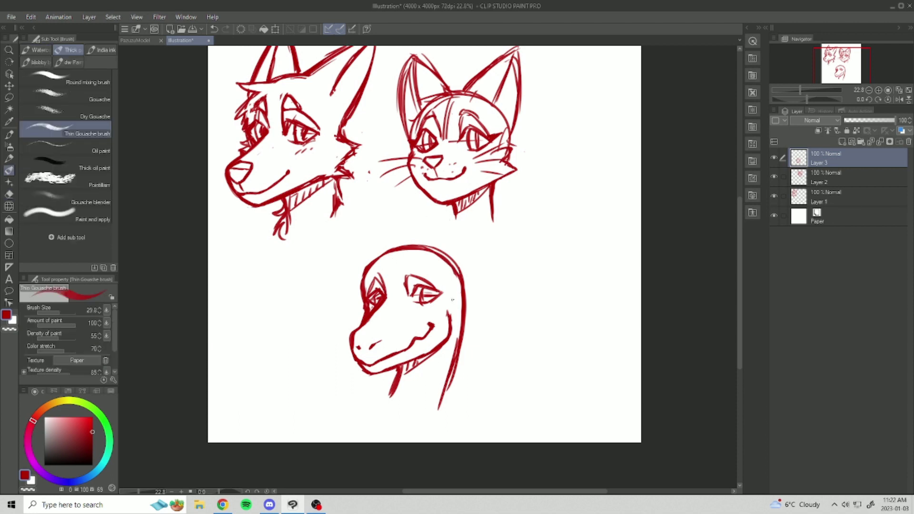
Draw a small diamond-shaped ear opening behind the reptile's near eye
left_click_drag(455, 295, 455, 303)
key("e")
key("b")
key("e")
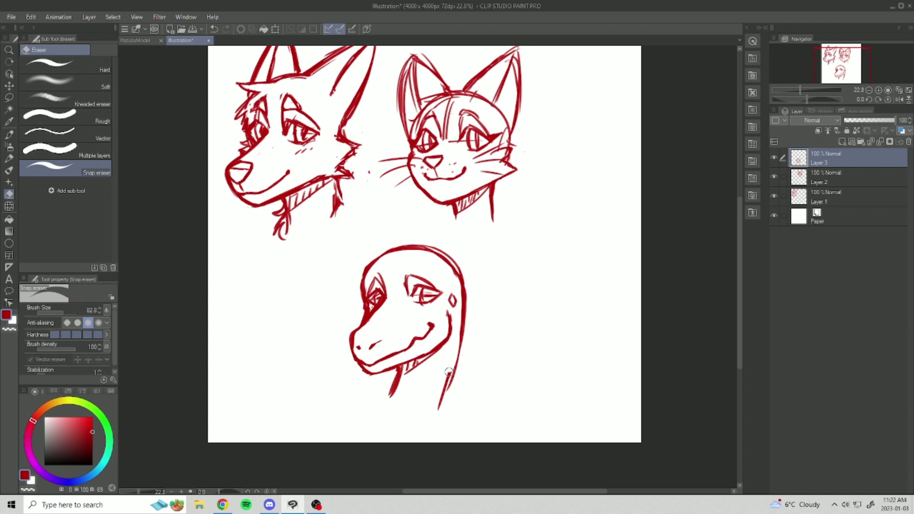
Erase the slanted back-of-neck line and redraw it thicker and steeper from the skull downward
left_click_drag(447, 384, 432, 408)
key("b")
left_click_drag(464, 314, 450, 395)
key("e")
mouse_move(459, 361)
left_mouse_down()
mouse_move(459, 317)
mouse_move(441, 410)
left_mouse_up()
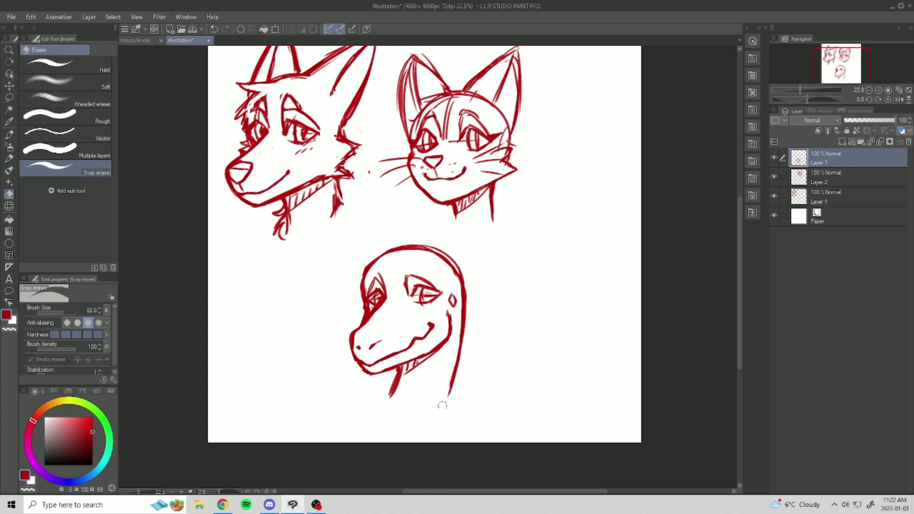
key("b")
left_click_drag(456, 369, 451, 402)
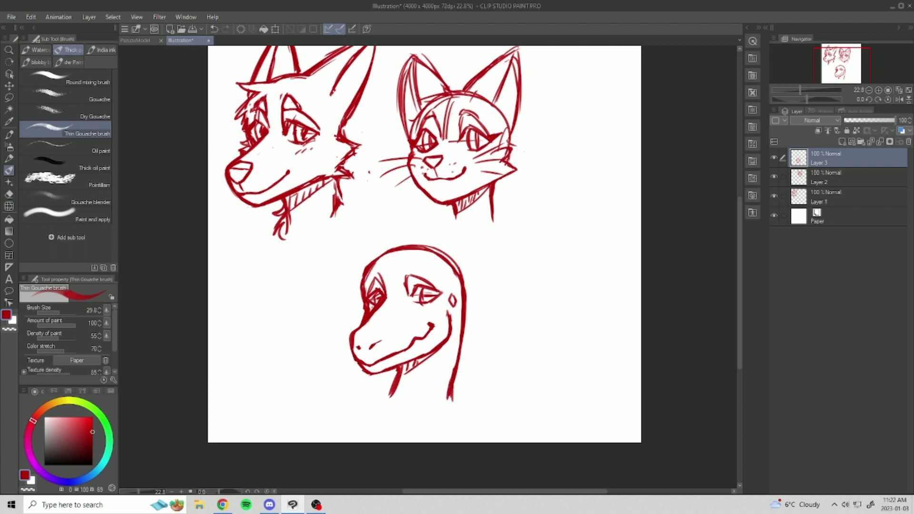
Clean up the face outline beside the reptile's far eye
key("e")
left_click_drag(360, 304, 379, 313)
key("b")
key("e")
key("b")
left_click_drag(483, 263, 469, 304)
Move the reptile head layer so the head sits directly beneath the canine head
key("k")
mouse_move(520, 384)
left_mouse_down()
mouse_move(444, 380)
mouse_move(406, 396)
left_mouse_up()
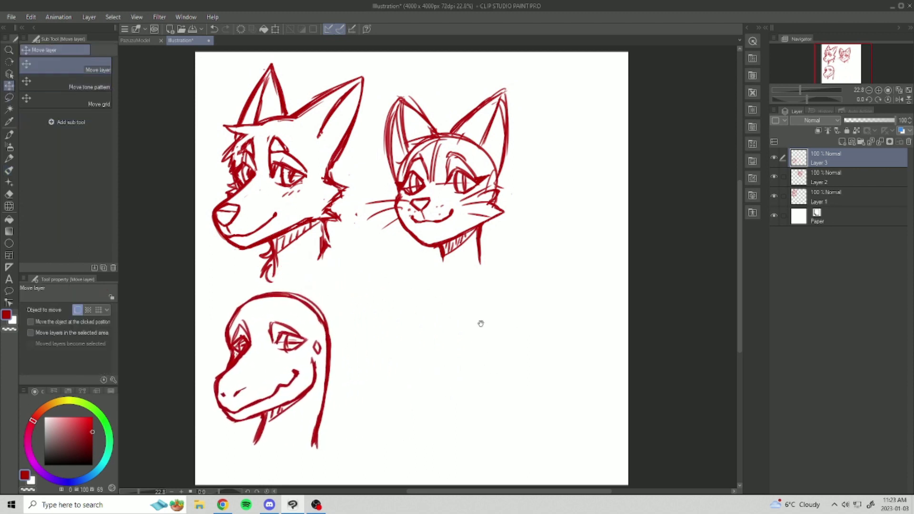
left_click_drag(481, 324, 478, 333)
On a new layer, sketch a circle beside the reptile head with curved crossing guidelines and two angular eyes
left_click(842, 142)
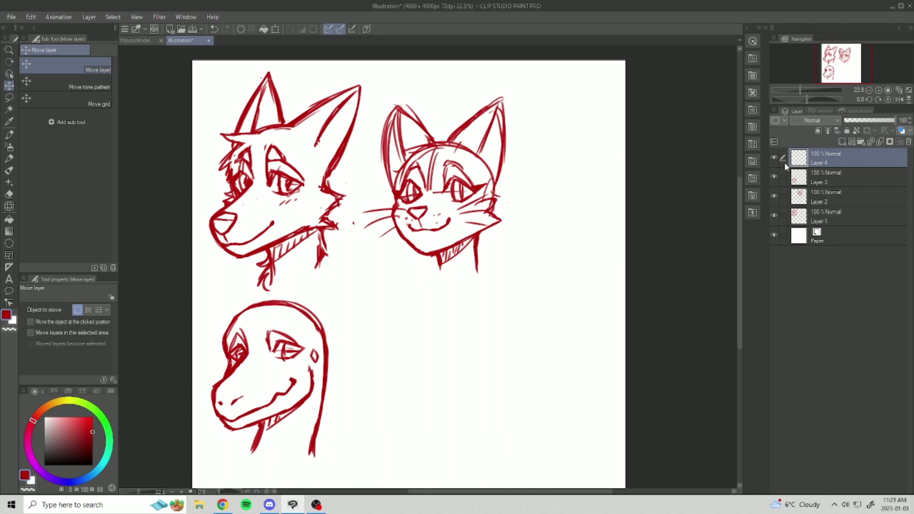
key("b")
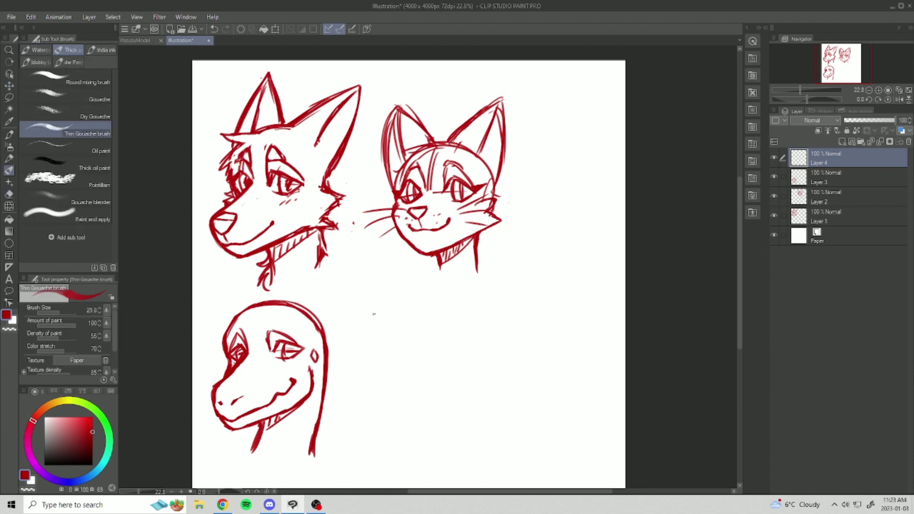
mouse_move(494, 313)
left_mouse_down()
mouse_move(526, 344)
mouse_move(500, 387)
mouse_move(481, 387)
mouse_move(461, 315)
mouse_move(495, 372)
mouse_move(450, 345)
left_mouse_up()
key("e")
mouse_move(503, 326)
left_mouse_down()
mouse_move(512, 360)
mouse_move(505, 348)
mouse_move(457, 352)
left_mouse_up()
key("b")
left_click_drag(479, 309, 475, 385)
mouse_move(484, 347)
left_mouse_down()
mouse_move(511, 342)
mouse_move(483, 349)
mouse_move(497, 351)
mouse_move(467, 347)
mouse_move(512, 342)
mouse_move(450, 349)
mouse_move(460, 332)
left_mouse_up()
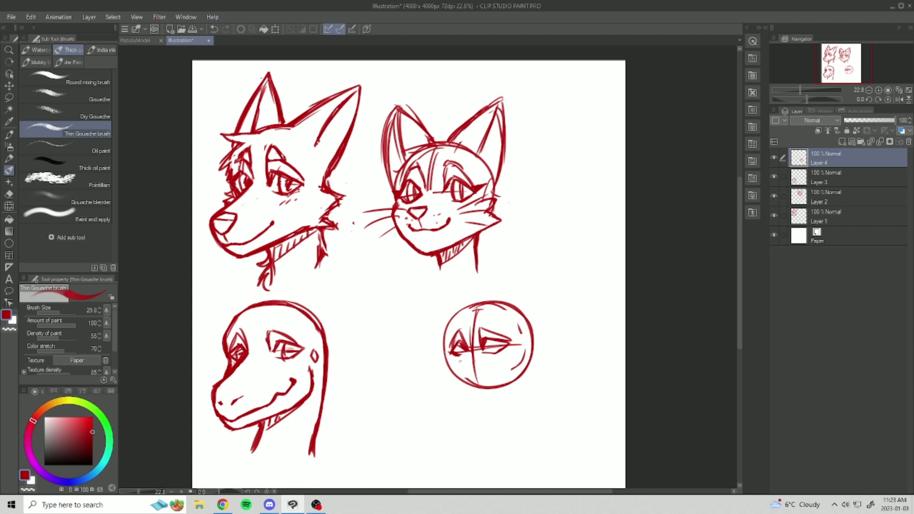
Sketch a broad, blocky muzzle and jaw overlapping the lower part of the fourth head's circle
mouse_move(463, 352)
left_mouse_down()
mouse_move(435, 392)
mouse_move(441, 410)
left_mouse_up()
mouse_move(444, 367)
left_mouse_down()
mouse_move(431, 388)
mouse_move(445, 417)
left_mouse_up()
mouse_move(432, 381)
left_mouse_down()
mouse_move(443, 406)
mouse_move(476, 424)
left_mouse_up()
mouse_move(533, 360)
left_mouse_down()
mouse_move(522, 406)
mouse_move(470, 424)
left_mouse_up()
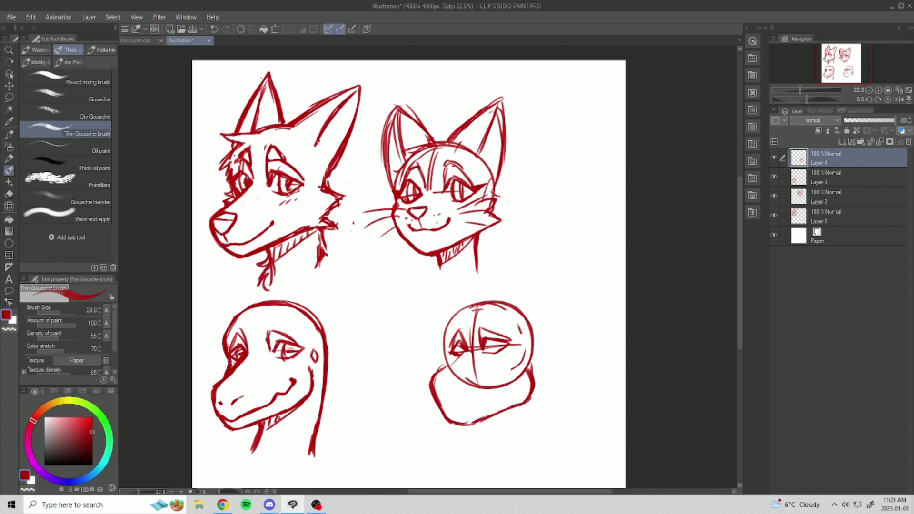
Erase the circle lines inside the muzzle and draw the nostrils and a short smiling mouth
key("e")
mouse_move(529, 360)
left_mouse_down()
mouse_move(538, 393)
mouse_move(519, 361)
mouse_move(514, 388)
mouse_move(476, 372)
mouse_move(455, 373)
mouse_move(457, 389)
mouse_move(434, 393)
mouse_move(479, 403)
mouse_move(504, 393)
mouse_move(476, 404)
mouse_move(487, 394)
left_mouse_up()
key("b")
key("e")
key("b")
key("e")
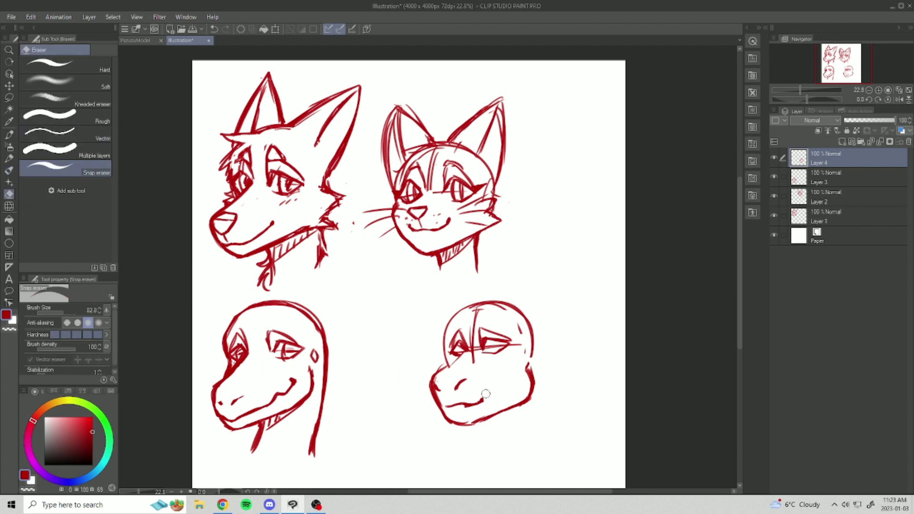
Extend the mouth line to the front of the muzzle and clean up the mouth corner and lower jaw
key("b")
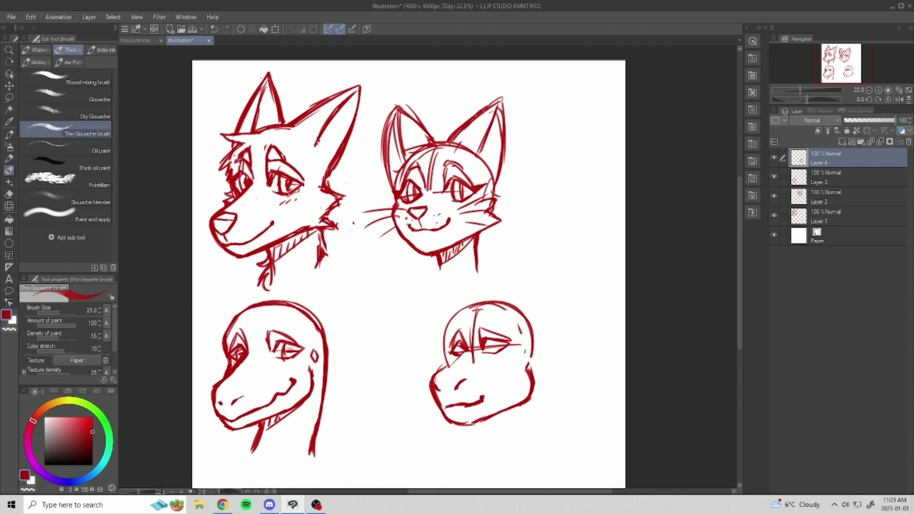
key("e")
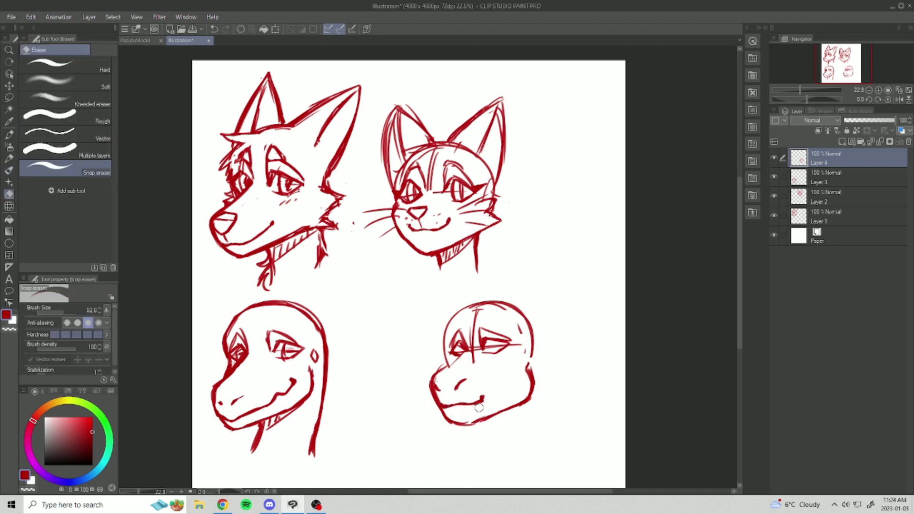
key("b")
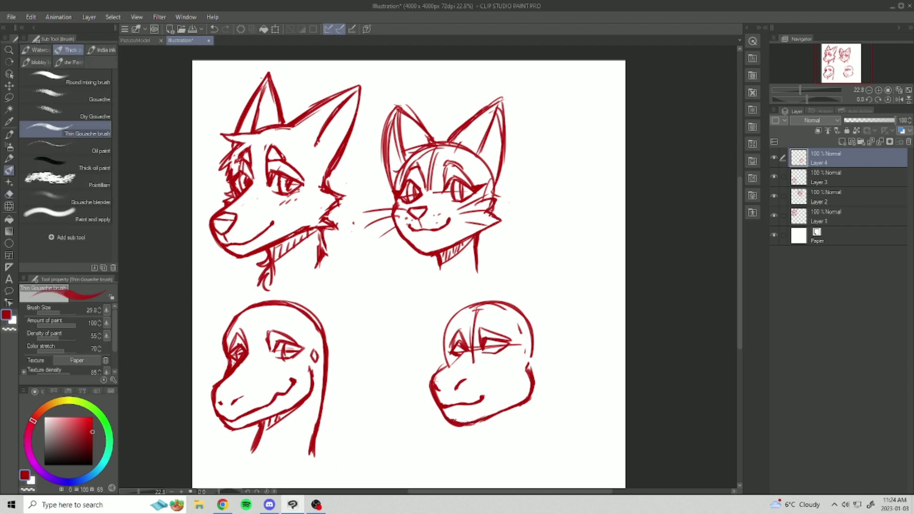
key("e")
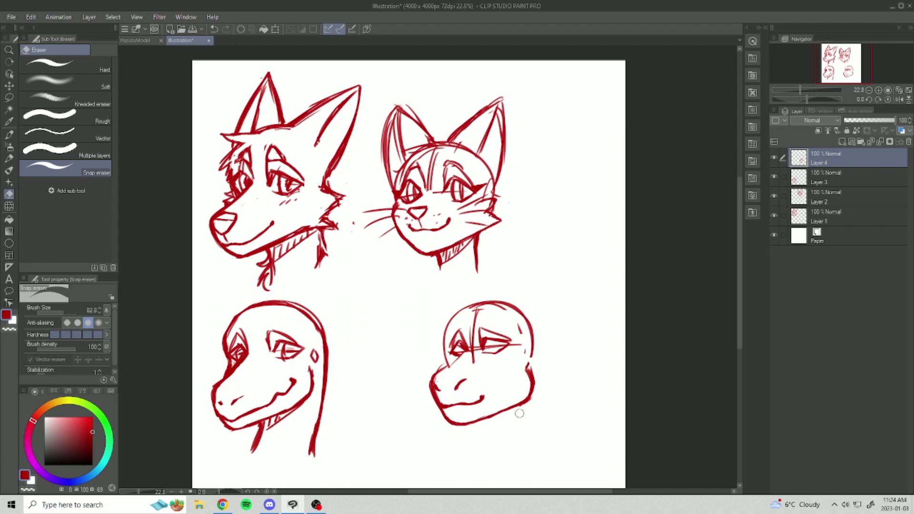
key("b")
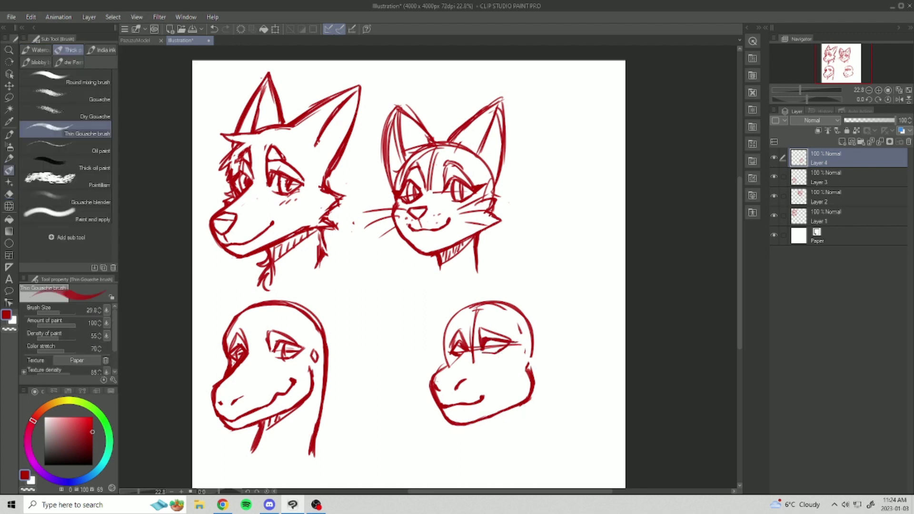
Smooth the top of the muzzle, erase the guidelines around the eyes, and draw the irises
key("e")
mouse_move(446, 371)
left_mouse_down()
mouse_move(473, 341)
mouse_move(475, 348)
mouse_move(433, 380)
left_mouse_up()
key("b")
key("e")
key("b")
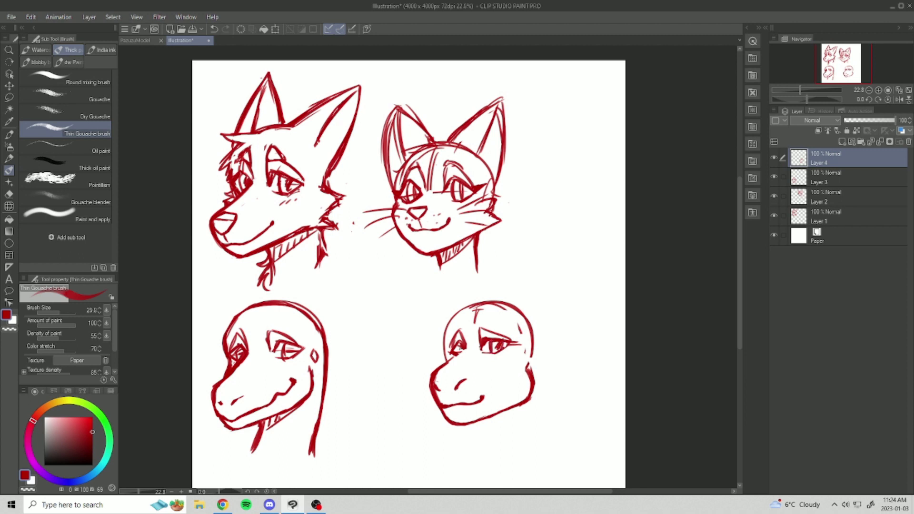
Draw a large leaf-shaped ear on each side of the head and a curved line separating the muzzle
mouse_move(533, 332)
left_mouse_down()
mouse_move(609, 360)
mouse_move(559, 381)
mouse_move(533, 376)
left_mouse_up()
mouse_move(445, 342)
left_mouse_down()
mouse_move(394, 385)
mouse_move(431, 393)
left_mouse_up()
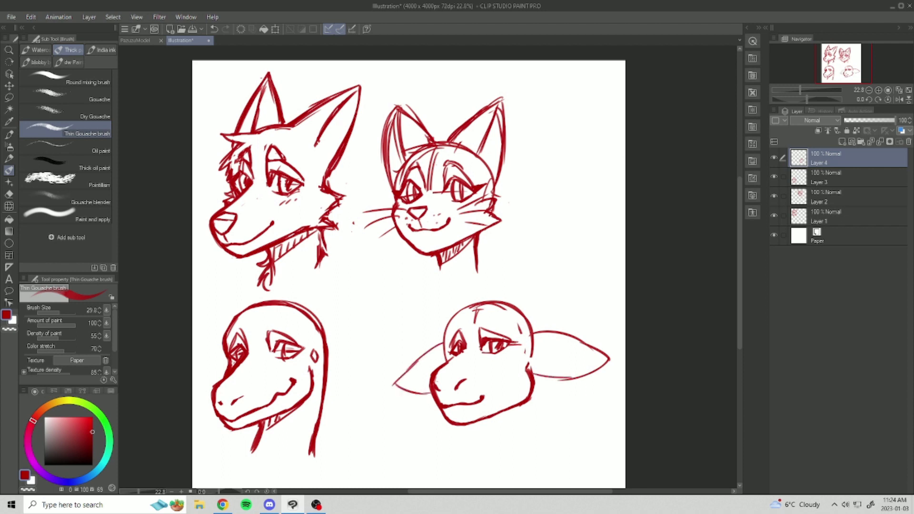
key("e")
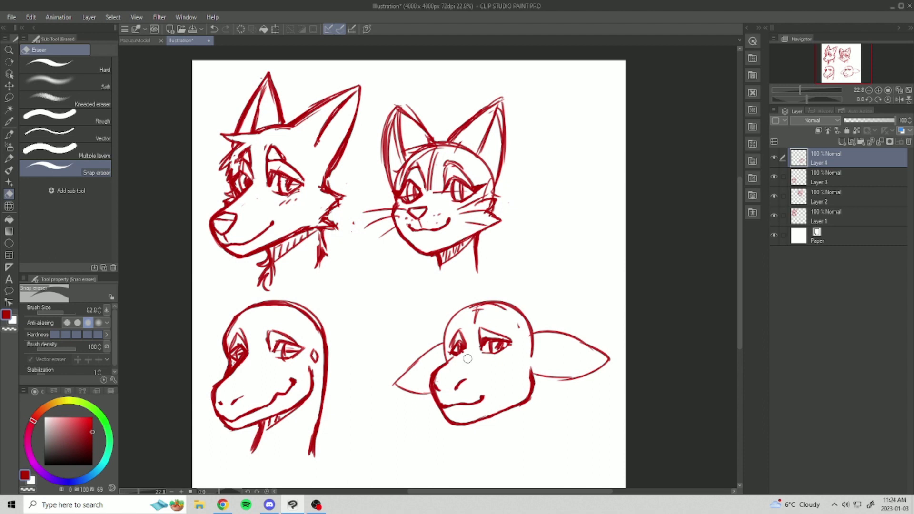
key("b")
mouse_move(445, 361)
left_mouse_down()
mouse_move(481, 365)
mouse_move(493, 400)
left_mouse_up()
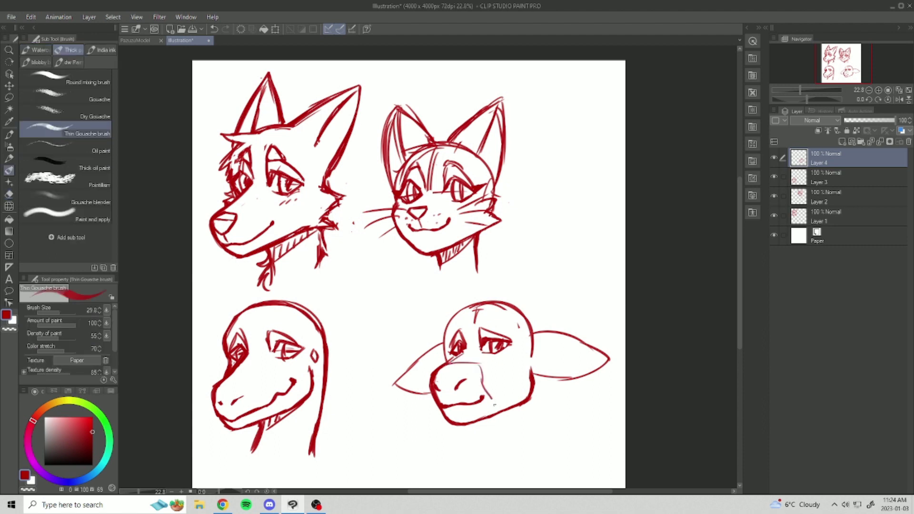
Redraw the bovine's crown with a small fur tuft and sketch two curved horns above it
mouse_move(505, 307)
left_mouse_down()
mouse_move(552, 271)
mouse_move(569, 291)
mouse_move(517, 322)
mouse_move(430, 309)
mouse_move(453, 334)
mouse_move(502, 300)
mouse_move(517, 321)
mouse_move(521, 308)
mouse_move(470, 297)
mouse_move(469, 308)
mouse_move(443, 319)
mouse_move(437, 342)
left_mouse_up()
key("e")
key("b")
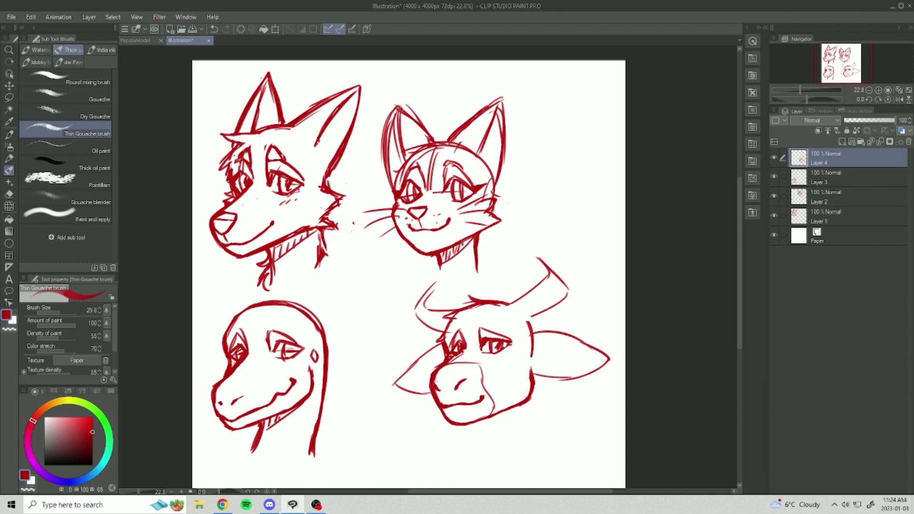
Rework the base of the near ear and clean up the back corner of the bovine's jaw
left_click_drag(530, 354, 550, 361)
mouse_move(549, 362)
left_mouse_down()
mouse_move(526, 382)
mouse_move(549, 369)
left_mouse_up()
key("e")
key("b")
key("e")
key("b")
key("e")
left_click_drag(535, 393, 528, 379)
Add fur lines inside the near ear and redraw the far ear smaller with an inner fold
key("b")
mouse_move(532, 347)
left_mouse_down()
mouse_move(552, 366)
mouse_move(607, 362)
left_mouse_up()
left_click_drag(433, 372, 411, 376)
mouse_move(439, 346)
left_mouse_down()
mouse_move(407, 370)
mouse_move(429, 378)
mouse_move(428, 388)
mouse_move(395, 385)
mouse_move(428, 393)
left_mouse_up()
key("e")
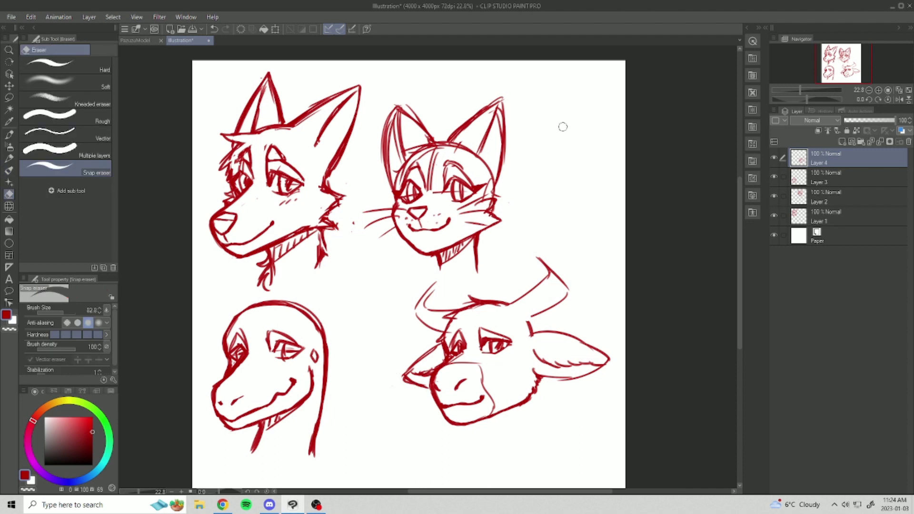
Draw an arched brow over the bovine's near eye and refine both eyes
key("b")
key("e")
key("b")
left_click_drag(482, 323, 513, 339)
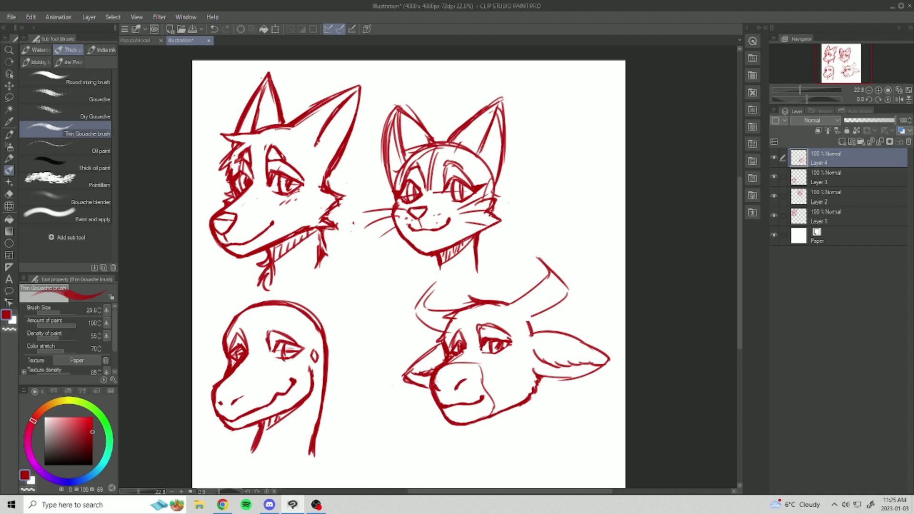
key("e")
key("b")
key("e")
key("b")
Redraw the near horn with a thick outline and curved base, and strengthen the far horn
mouse_move(509, 307)
left_mouse_down()
mouse_move(529, 326)
mouse_move(563, 296)
mouse_move(539, 253)
mouse_move(555, 275)
mouse_move(514, 304)
left_mouse_up()
key("e")
key("b")
mouse_move(542, 261)
left_mouse_down()
mouse_move(561, 264)
mouse_move(574, 286)
mouse_move(535, 321)
left_mouse_up()
left_click_drag(567, 292, 535, 329)
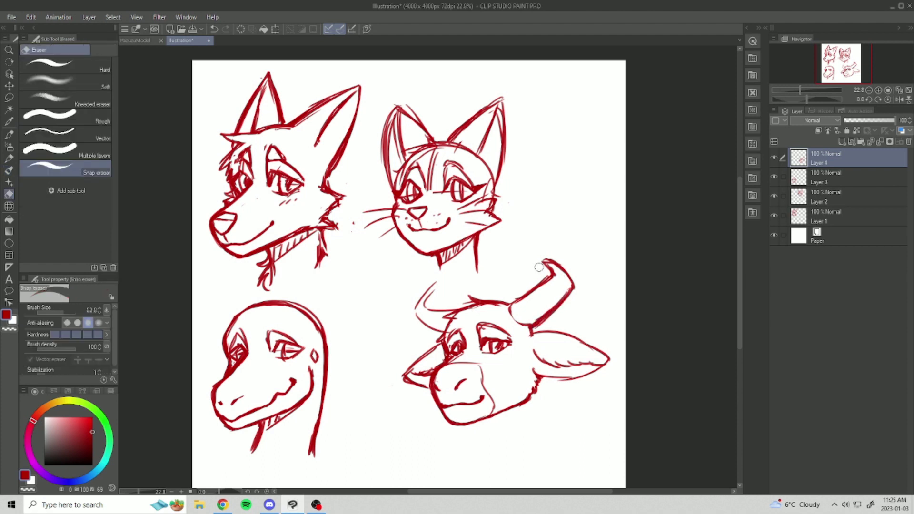
mouse_move(549, 260)
left_mouse_down()
mouse_move(535, 260)
mouse_move(549, 274)
mouse_move(528, 295)
left_mouse_up()
mouse_move(435, 312)
left_mouse_down()
mouse_move(463, 307)
mouse_move(423, 300)
mouse_move(415, 312)
mouse_move(443, 328)
left_mouse_up()
Draw the front and back of the bovine's neck and tidy the base of the near ear
mouse_move(539, 379)
left_mouse_down()
mouse_move(540, 426)
mouse_move(481, 440)
mouse_move(491, 423)
mouse_move(492, 450)
left_mouse_up()
key("e")
key("b")
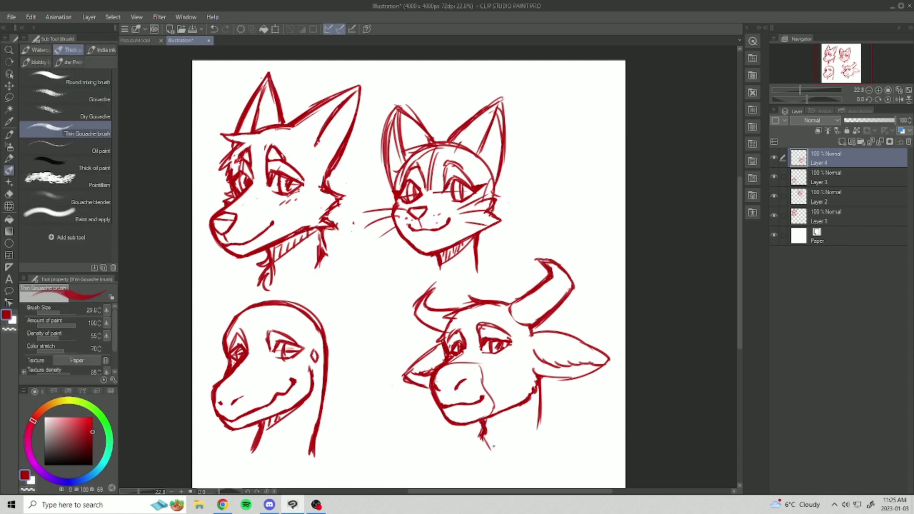
key("e")
left_click_drag(531, 328, 538, 332)
key("b")
key("ctrl+z")
Darken and hatch the far horn, and add short marks on the cheek below the near eye
left_click_drag(435, 288, 422, 314)
left_click_drag(422, 309, 432, 321)
left_click_drag(437, 312, 441, 321)
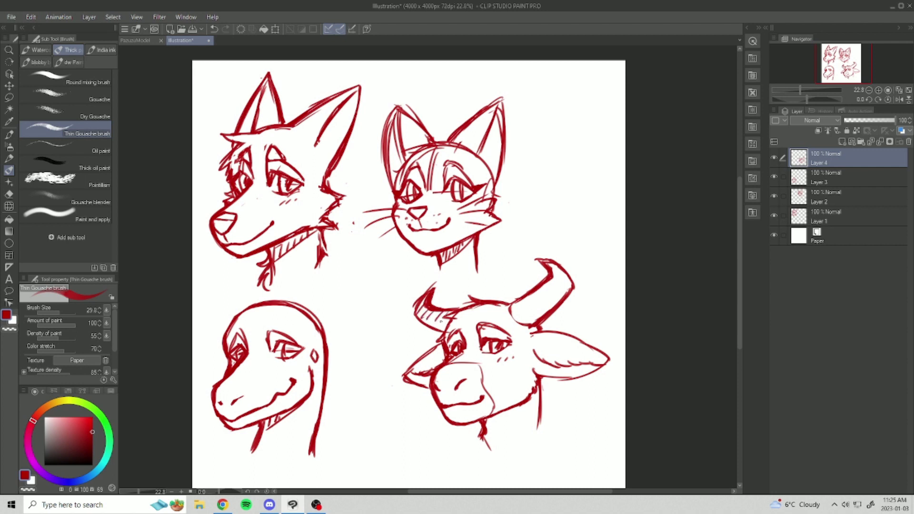
Move the bovine head closer to the reptile head, beneath the feline head
key("k")
mouse_move(552, 383)
left_mouse_down()
mouse_move(482, 395)
mouse_move(512, 377)
left_mouse_up()
left_click_drag(813, 91, 800, 90)
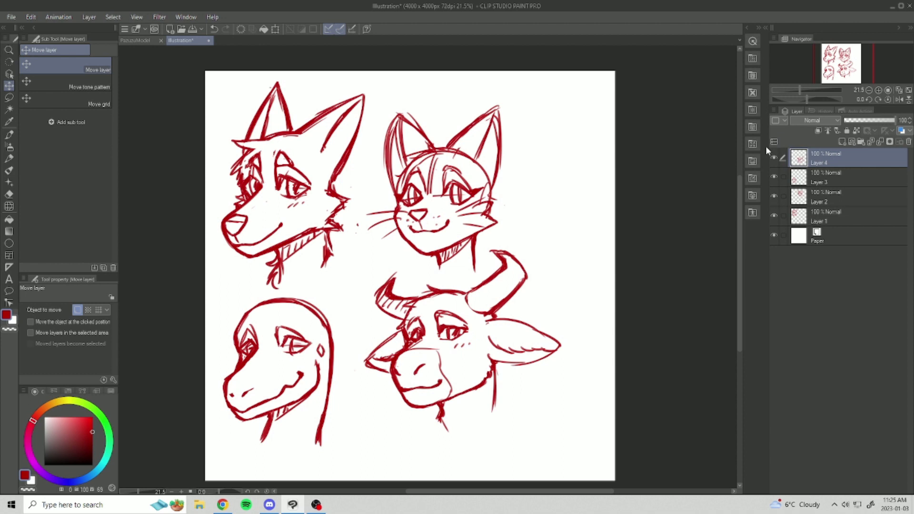
Erase the stray line at the tip of the bovine's far horn
key("p")
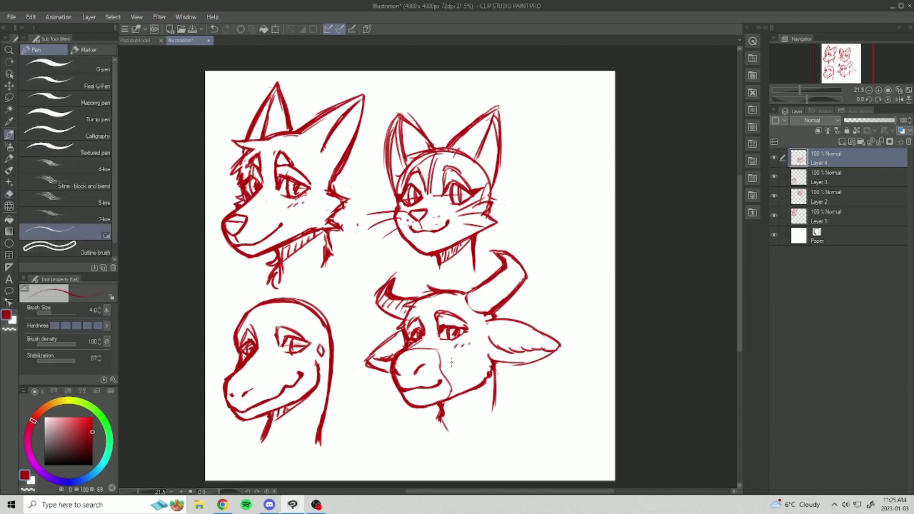
key("b")
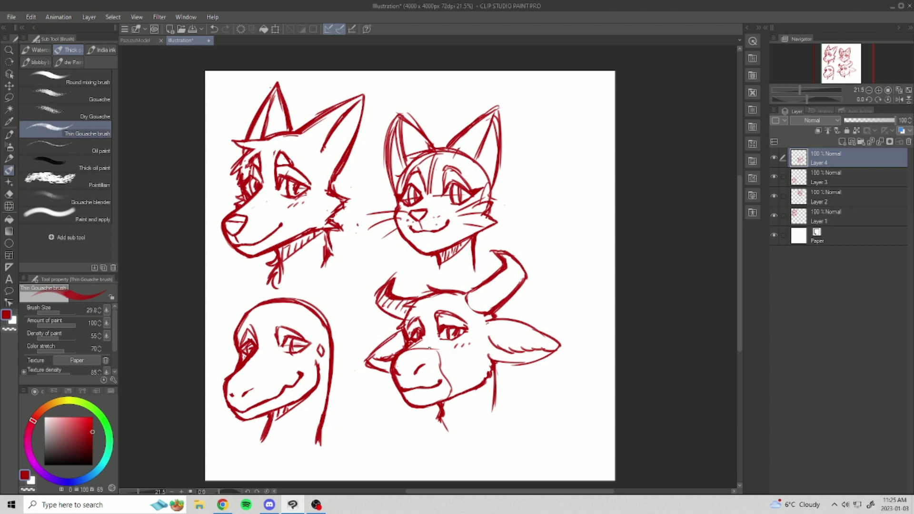
key("e")
left_click_drag(394, 281, 394, 276)
key("b")
On a new layer, sketch a small circle beside the feline head with straight vertical and horizontal centre lines
left_click(842, 141)
mouse_move(567, 118)
left_mouse_down()
mouse_move(535, 131)
mouse_move(594, 149)
mouse_move(547, 192)
left_mouse_up()
mouse_move(536, 154)
left_mouse_down()
mouse_move(578, 152)
mouse_move(560, 174)
left_mouse_up()
key("ctrl+z")
key("ctrl+z")
left_click_drag(559, 121, 560, 190)
mouse_move(537, 154)
left_mouse_down()
mouse_move(590, 155)
mouse_move(581, 155)
left_mouse_up()
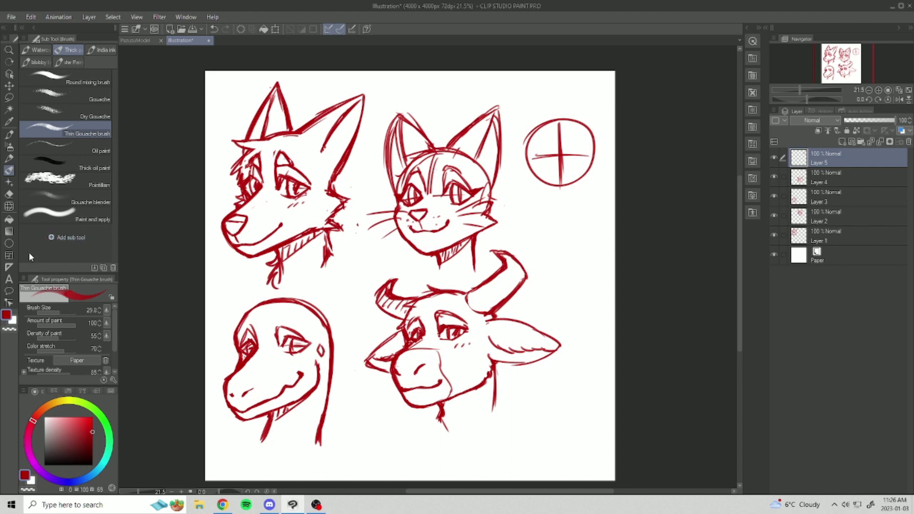
Place a vertical symmetry ruler through the centre of the new circle
key("u")
left_click_drag(559, 122, 560, 276)
key("e")
key("p")
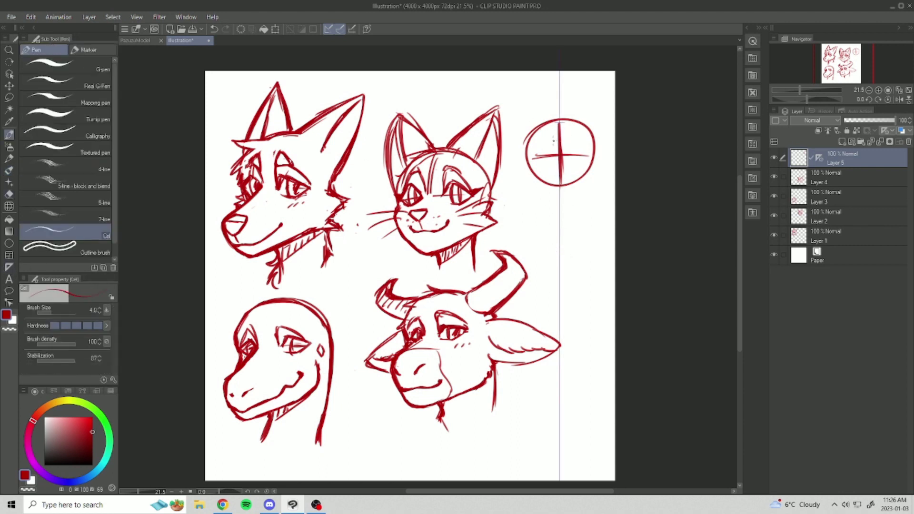
Redraw the circle symmetrically and add a mirrored pair of eyes with arched brows
key("b")
mouse_move(560, 121)
left_mouse_down()
mouse_move(526, 135)
mouse_move(524, 179)
mouse_move(555, 191)
left_mouse_up()
key("e")
mouse_move(555, 156)
left_mouse_down()
mouse_move(538, 162)
mouse_move(582, 173)
mouse_move(578, 154)
mouse_move(589, 156)
mouse_move(578, 145)
mouse_move(588, 155)
mouse_move(554, 153)
mouse_move(573, 154)
mouse_move(582, 139)
mouse_move(587, 148)
mouse_move(570, 138)
left_mouse_up()
key("b")
key("e")
key("b")
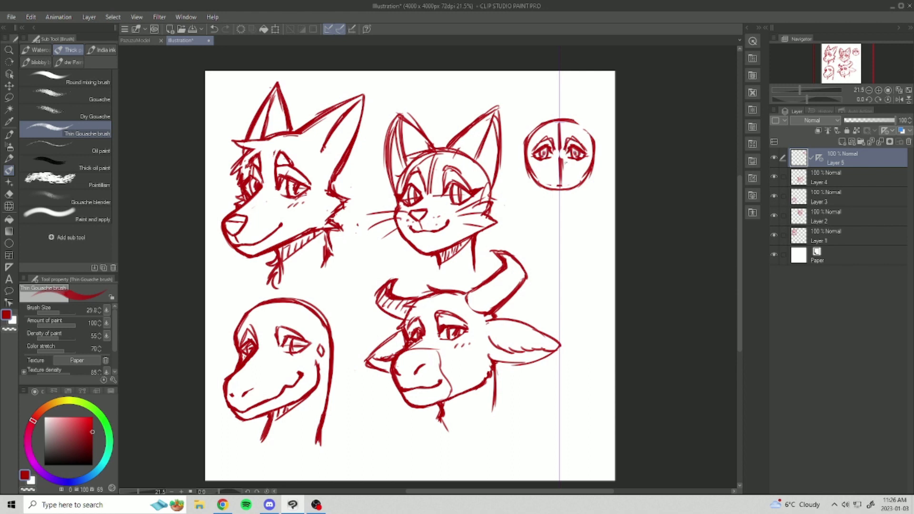
Erase the centre guideline below the eyes and draw a rounded nose on the front-view face
key("e")
mouse_move(561, 150)
left_mouse_down()
mouse_move(560, 189)
mouse_move(579, 169)
mouse_move(570, 189)
mouse_move(570, 164)
mouse_move(588, 180)
mouse_move(601, 160)
mouse_move(603, 167)
mouse_move(591, 167)
mouse_move(595, 177)
mouse_move(580, 187)
mouse_move(562, 170)
mouse_move(569, 188)
mouse_move(559, 190)
mouse_move(590, 170)
mouse_move(565, 191)
left_mouse_up()
key("b")
key("e")
key("b")
key("e")
key("b")
Draw a mirrored smiling mouth below the nose and pointed fur tufts on both cheeks
key("e")
key("b")
key("e")
key("b")
left_click(574, 176)
key("e")
key("b")
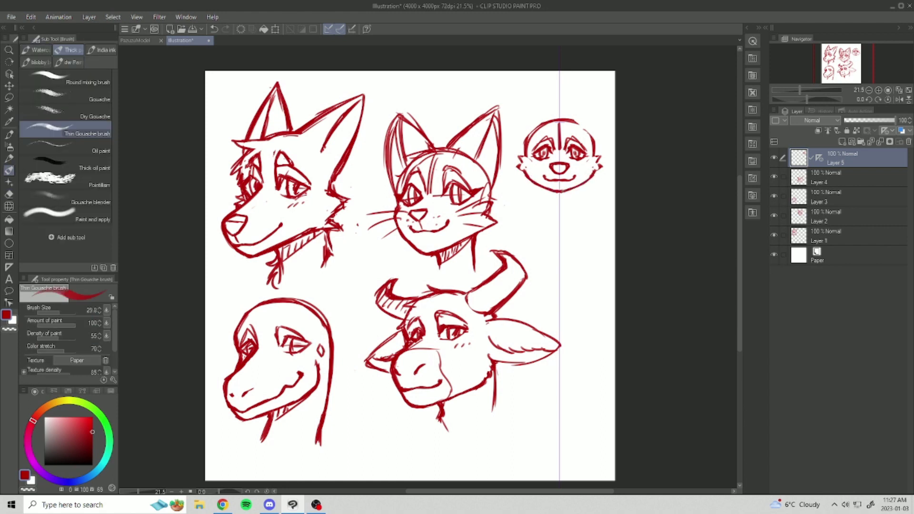
Darken the front-view head's crown and add two tall pointed ears with inner lines
mouse_move(566, 123)
left_mouse_down()
mouse_move(591, 125)
mouse_move(585, 98)
mouse_move(598, 85)
mouse_move(599, 141)
left_mouse_up()
mouse_move(600, 87)
left_mouse_down()
mouse_move(598, 148)
mouse_move(582, 105)
mouse_move(574, 116)
mouse_move(592, 133)
left_mouse_up()
key("e")
key("b")
mouse_move(587, 116)
left_mouse_down()
mouse_move(590, 107)
mouse_move(585, 133)
mouse_move(594, 153)
left_mouse_up()
key("e")
key("b")
left_click_drag(589, 124, 582, 133)
Replace the rounded nose with a smaller triangular one
key("e")
mouse_move(568, 165)
left_mouse_down()
mouse_move(564, 173)
mouse_move(566, 165)
left_mouse_up()
key("b")
mouse_move(560, 163)
left_mouse_down()
mouse_move(555, 180)
mouse_move(567, 175)
left_mouse_up()
Erase the old mouth and redraw a curved feline smile connected beneath the nose
key("e")
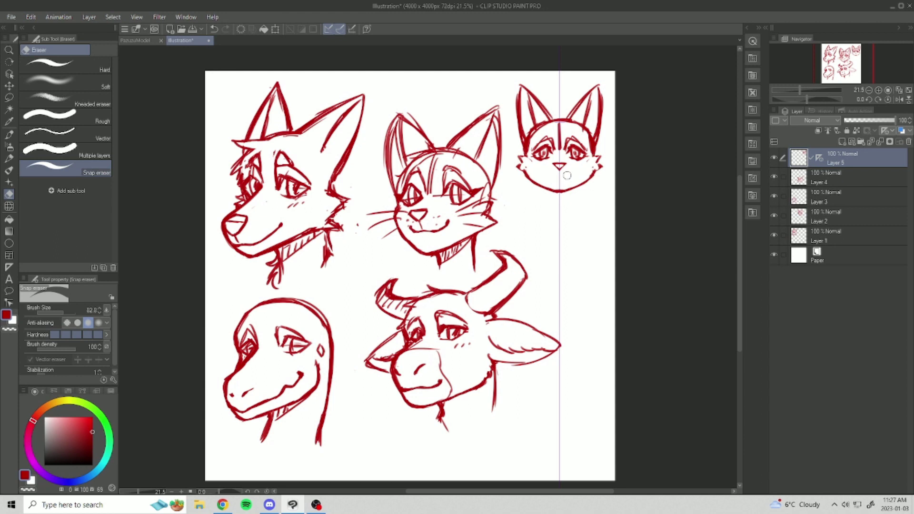
key("b")
left_click(569, 173)
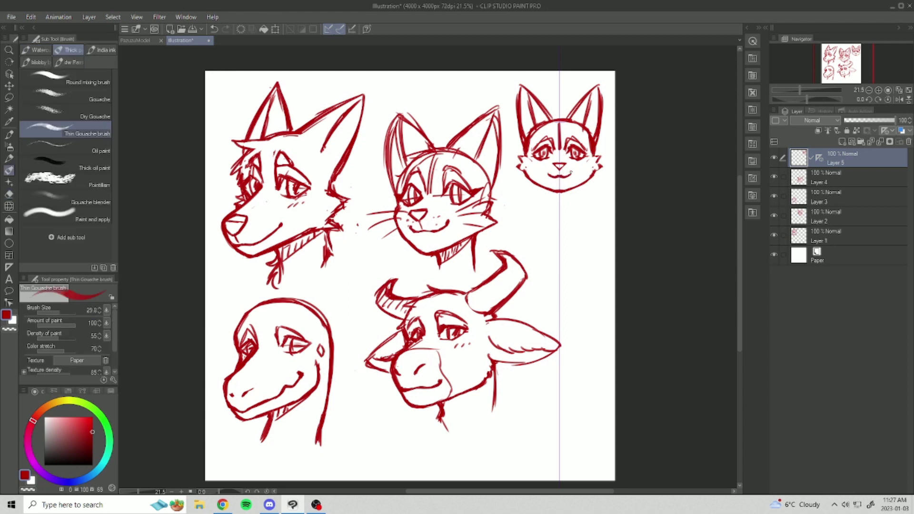
key("e")
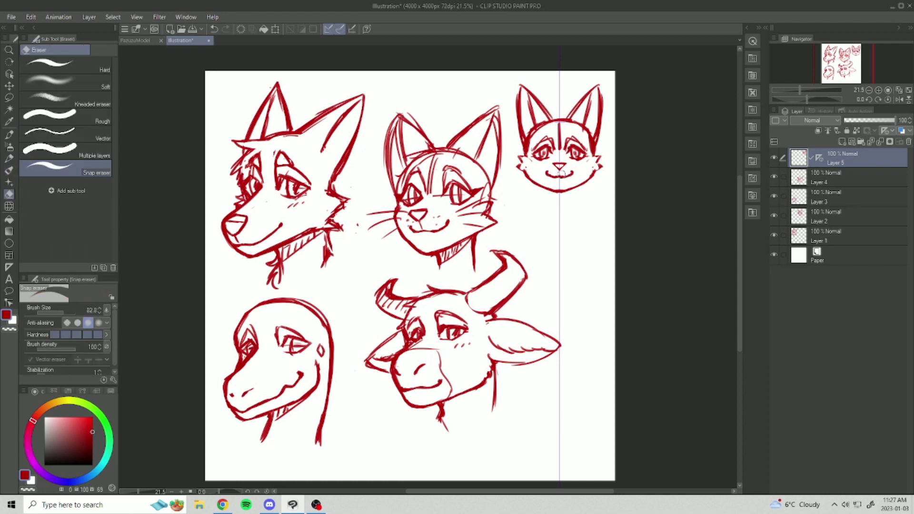
Add mirrored whisker strokes to the front-view feline's cheeks and redraw its jaw with a wider, flatter chin
key("b")
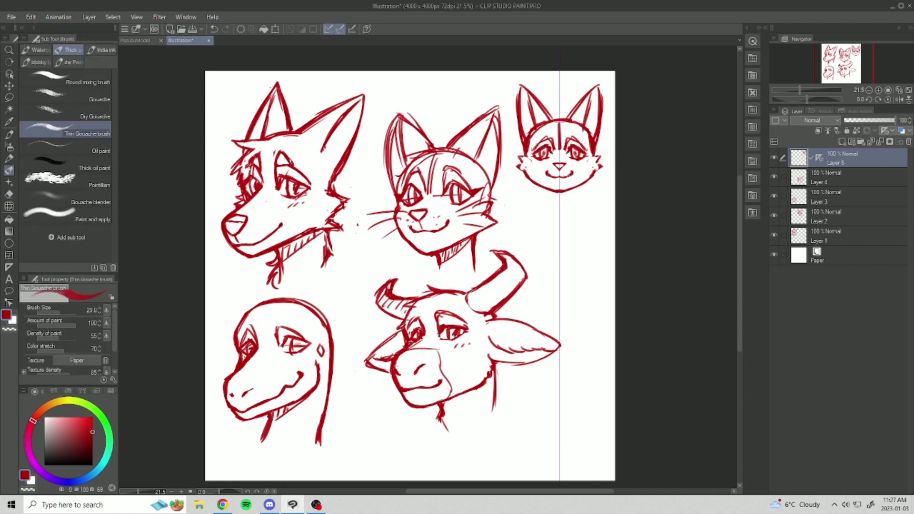
key("e")
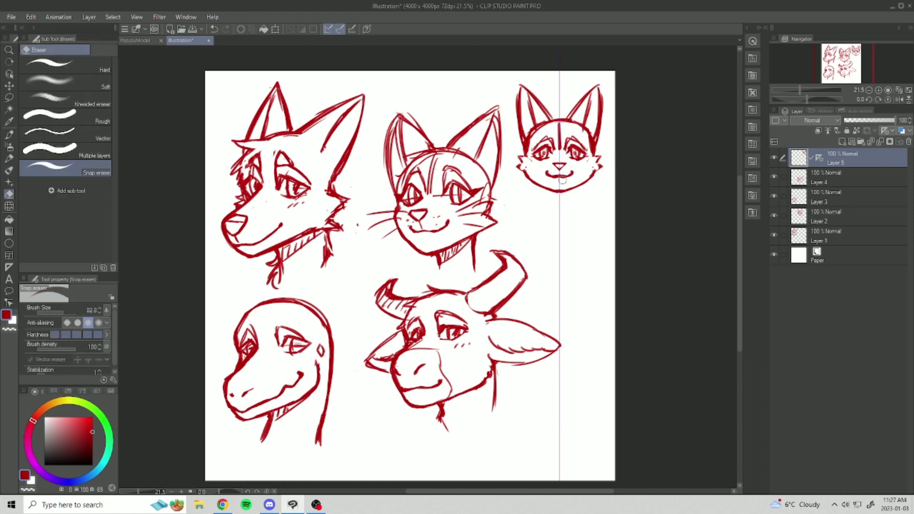
key("b")
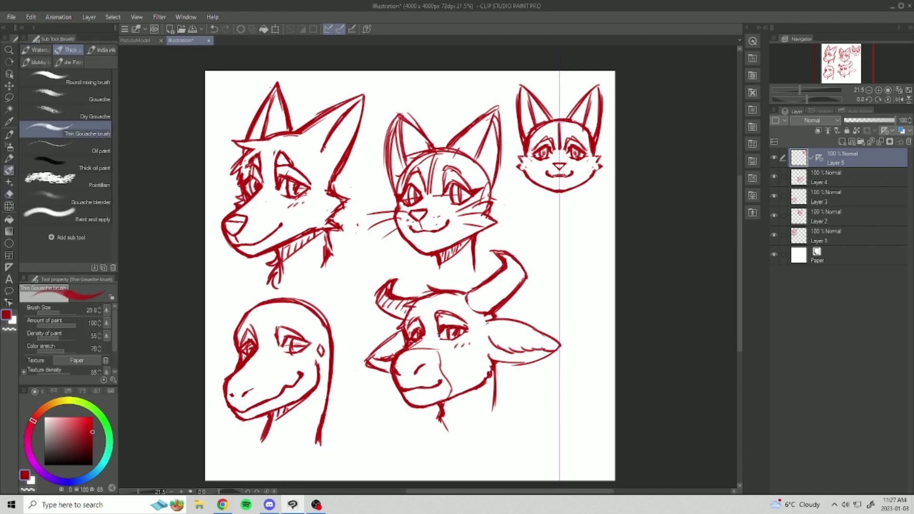
left_click_drag(544, 164, 527, 161)
mouse_move(574, 164)
left_mouse_down()
mouse_move(592, 161)
mouse_move(590, 172)
left_mouse_up()
left_click_drag(543, 169, 527, 172)
left_click_drag(594, 156, 606, 164)
left_click_drag(606, 165, 554, 192)
key("e")
key("b")
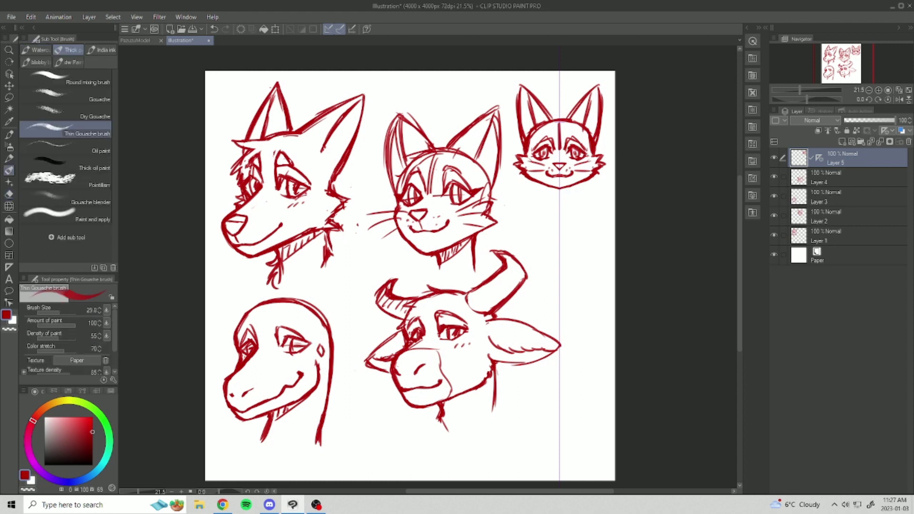
Darken the front-view feline's eyes with heavier lids and irises, and refine the inner edges of its ears
mouse_move(571, 136)
left_mouse_down()
mouse_move(588, 152)
mouse_move(577, 152)
left_mouse_up()
key("e")
key("b")
key("e")
key("b")
left_click_drag(592, 87, 575, 117)
Draw a mirrored neck, crossed hood collar and two drawstrings below the front-view feline head
mouse_move(571, 189)
left_mouse_down()
mouse_move(577, 208)
mouse_move(564, 215)
mouse_move(526, 201)
mouse_move(585, 236)
left_mouse_up()
key("e")
key("b")
key("e")
key("b")
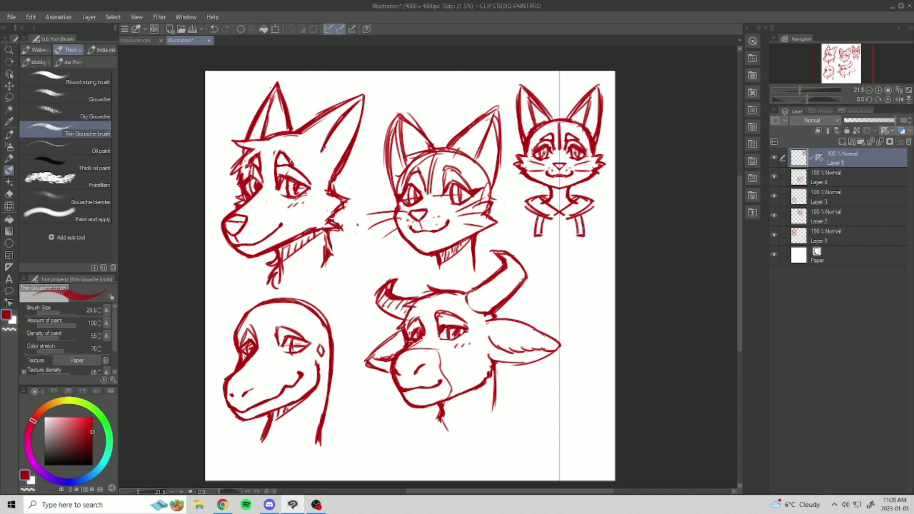
Erase the vertical centre markings on the front-view feline's forehead and tidy the surrounding lines
key("e")
mouse_move(560, 123)
left_mouse_down()
mouse_move(560, 160)
mouse_move(566, 156)
left_mouse_up()
key("b")
key("e")
key("b")
Add a new layer and draw a mirrored oval head guide below the feline's hood
left_click(843, 142)
mouse_move(554, 257)
left_mouse_down()
mouse_move(531, 268)
mouse_move(529, 285)
mouse_move(536, 317)
mouse_move(553, 320)
left_mouse_up()
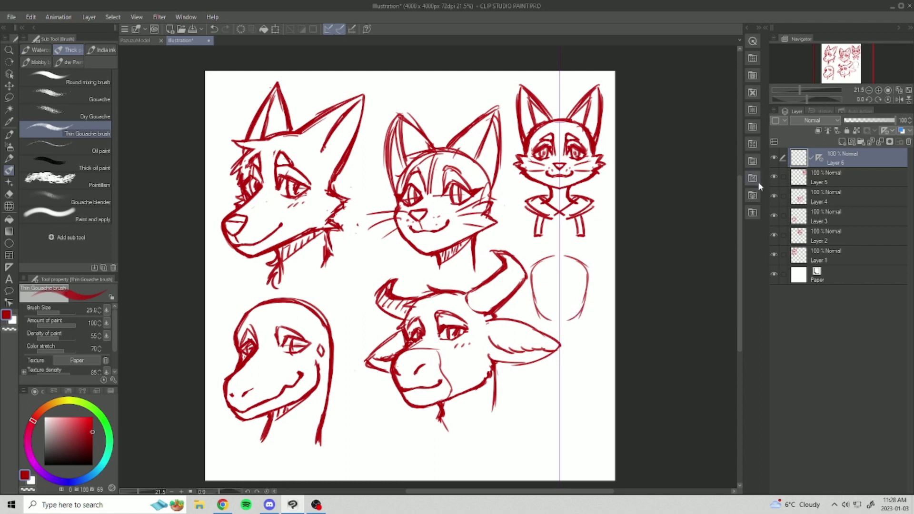
Find the bovine head's layer by toggling layer visibility, move the head down and left, and reselect Layer 6 for drawing
left_click(774, 178)
left_click(773, 178)
left_click(775, 216)
left_click(774, 217)
left_click(774, 235)
left_click(774, 235)
left_click(774, 197)
left_click(775, 196)
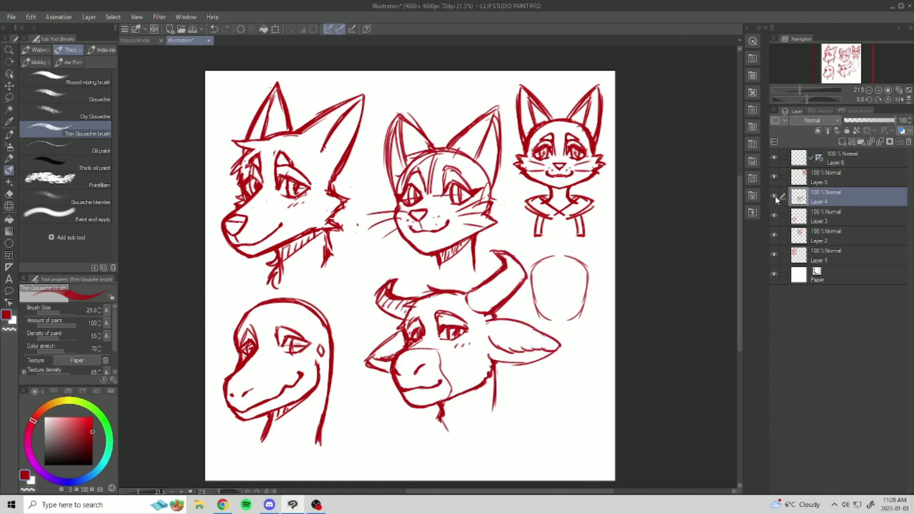
left_click(9, 86)
left_click_drag(524, 381, 486, 399)
left_click(805, 163)
key("b")
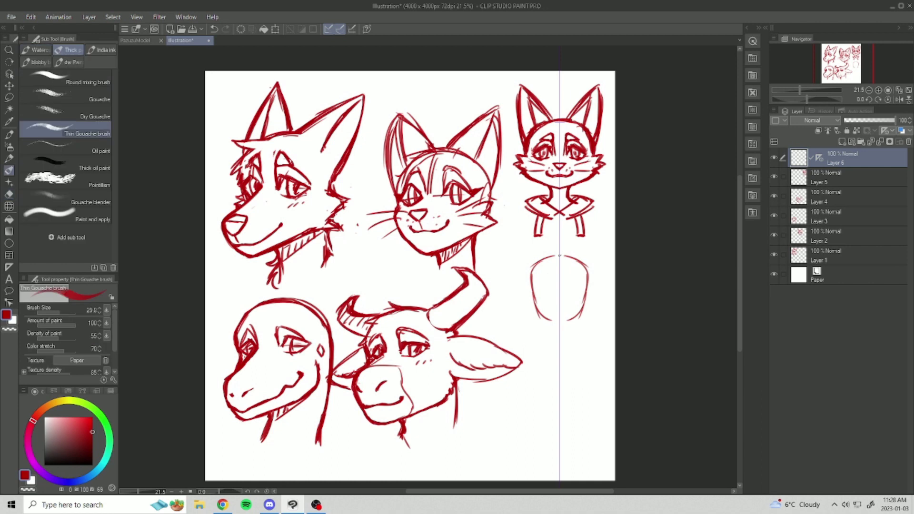
Darken the new head's outline and sketch mirrored slanted eyes with brows and a short placeholder line beneath them
mouse_move(552, 254)
left_mouse_down()
mouse_move(531, 291)
mouse_move(535, 316)
mouse_move(557, 328)
left_mouse_up()
mouse_move(538, 289)
left_mouse_down()
mouse_move(559, 288)
mouse_move(560, 324)
left_mouse_up()
mouse_move(567, 285)
left_mouse_down()
mouse_move(575, 284)
mouse_move(566, 288)
mouse_move(566, 311)
mouse_move(582, 288)
mouse_move(544, 290)
mouse_move(575, 285)
mouse_move(565, 285)
left_mouse_up()
key("e")
key("b")
key("e")
key("b")
mouse_move(572, 273)
left_mouse_down()
mouse_move(582, 287)
mouse_move(565, 285)
mouse_move(561, 297)
left_mouse_up()
key("e")
key("b")
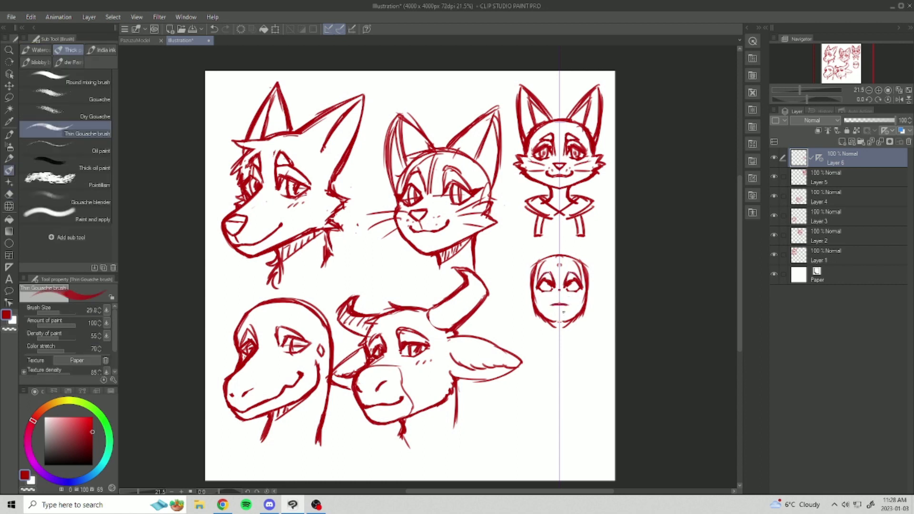
Erase the placeholder line and draw a small rounded triangular nose with short marks on the muzzle bridge
key("e")
mouse_move(573, 307)
left_mouse_down()
mouse_move(564, 332)
mouse_move(562, 310)
left_mouse_up()
key("b")
key("e")
key("b")
key("e")
mouse_move(570, 295)
left_mouse_down()
mouse_move(560, 296)
mouse_move(574, 307)
left_mouse_up()
key("b")
key("e")
key("b")
Draw mirrored jaw lines widening from the muzzle to the cheeks and erase the overlapping oval guide
mouse_move(554, 322)
left_mouse_down()
mouse_move(578, 321)
mouse_move(560, 334)
mouse_move(570, 331)
mouse_move(590, 308)
left_mouse_up()
key("e")
key("b")
mouse_move(541, 323)
left_mouse_down()
mouse_move(531, 310)
mouse_move(595, 306)
left_mouse_up()
left_click_drag(544, 327, 526, 305)
left_click_drag(580, 315, 596, 303)
left_click_drag(535, 311, 523, 301)
key("e")
mouse_move(588, 309)
left_mouse_down()
mouse_move(597, 302)
mouse_move(579, 314)
mouse_move(591, 289)
mouse_move(570, 333)
mouse_move(595, 304)
mouse_move(584, 314)
left_mouse_up()
key("b")
Draw a rounded chin and a curved smiling mouth beneath the nose of the new canine head
mouse_move(571, 329)
left_mouse_down()
mouse_move(589, 311)
mouse_move(566, 335)
mouse_move(577, 318)
mouse_move(550, 331)
left_mouse_up()
key("e")
key("b")
left_click_drag(577, 321, 563, 335)
key("e")
key("b")
Sketch jagged fur along the canine's cheeks, undo the last two strokes and darken the inner eye lines
mouse_move(585, 282)
left_mouse_down()
mouse_move(605, 293)
mouse_move(600, 308)
left_mouse_up()
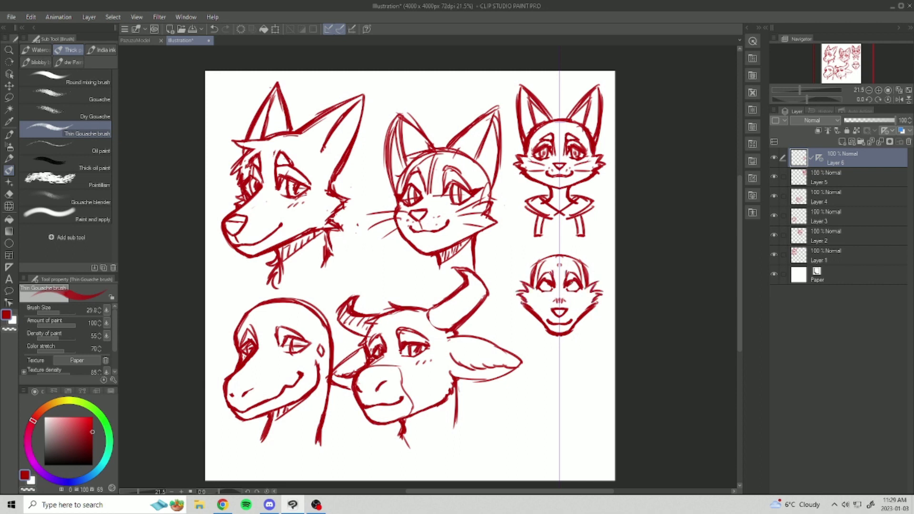
key("ctrl+z")
key("ctrl+z")
left_click_drag(572, 282, 574, 294)
Draw two tall pointed ears with inner lines on the front-view canine and extend its jagged cheek fur
mouse_move(574, 258)
left_mouse_down()
mouse_move(608, 218)
mouse_move(598, 276)
left_mouse_up()
mouse_move(607, 221)
left_mouse_down()
mouse_move(592, 280)
mouse_move(584, 242)
mouse_move(570, 254)
mouse_move(609, 216)
left_mouse_up()
mouse_move(588, 259)
left_mouse_down()
mouse_move(602, 229)
mouse_move(584, 262)
mouse_move(609, 290)
mouse_move(599, 295)
left_mouse_up()
mouse_move(597, 294)
left_mouse_down()
mouse_move(608, 301)
mouse_move(595, 304)
left_mouse_up()
left_click_drag(599, 304, 589, 309)
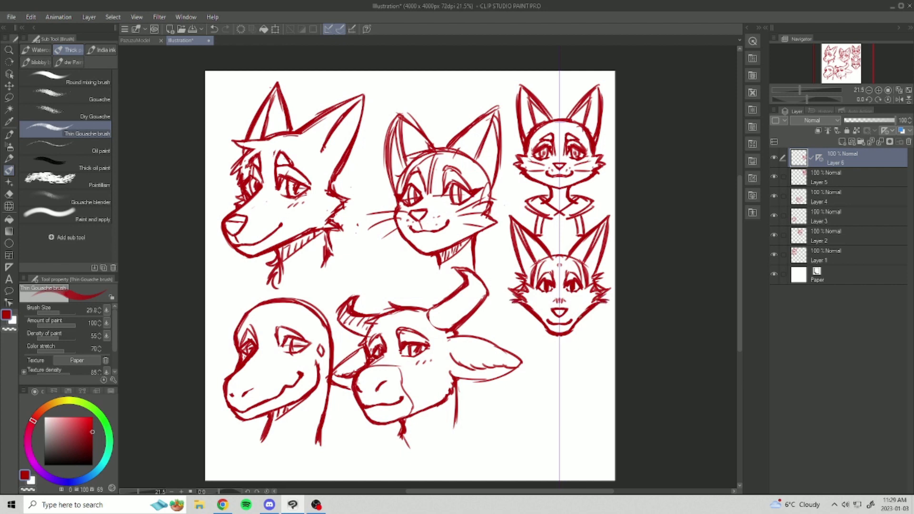
Clean up the lines around the canine's eyes and muzzle, and rework the mouth below the nose
key("e")
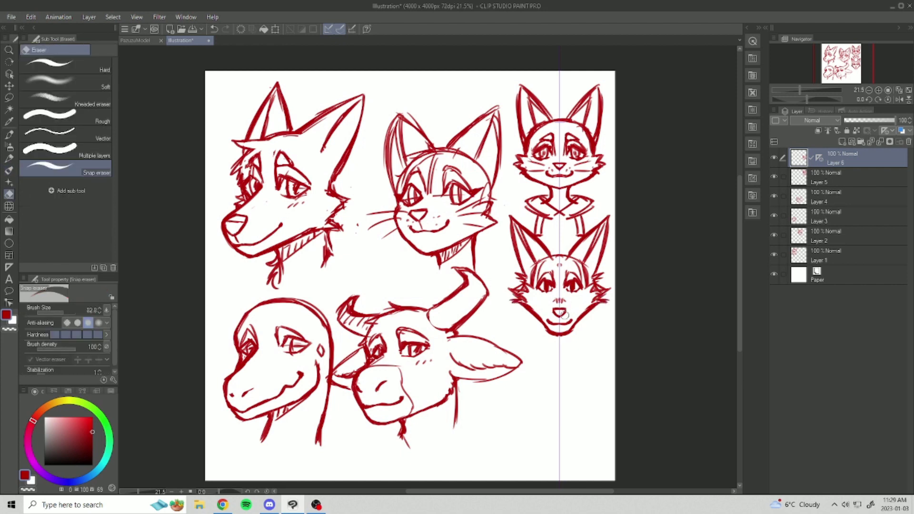
left_click_drag(575, 295, 569, 294)
key("b")
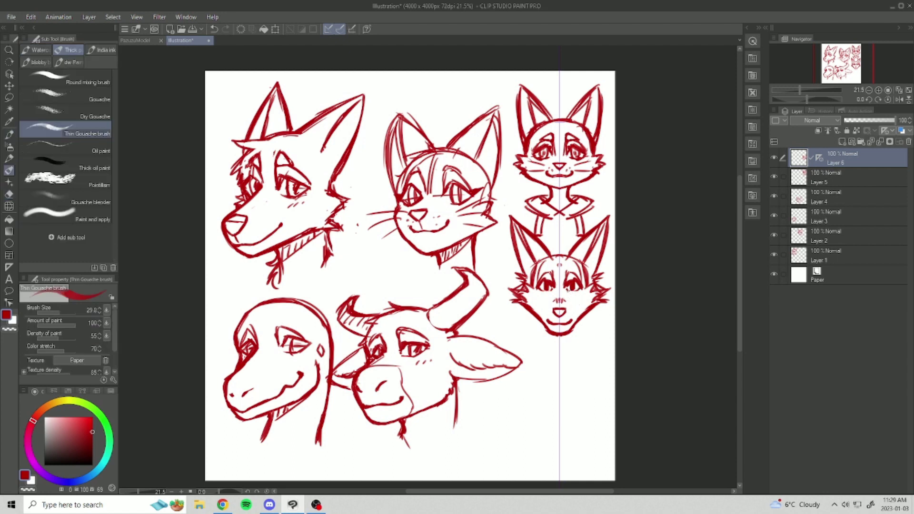
key("e")
mouse_move(585, 308)
left_mouse_down()
mouse_move(592, 302)
mouse_move(571, 322)
left_mouse_up()
key("b")
key("e")
key("b")
key("e")
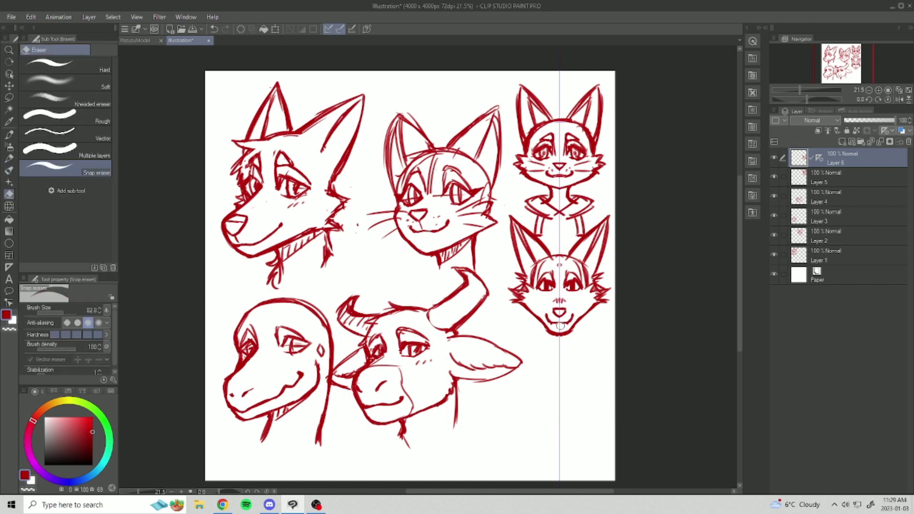
key("b")
left_click_drag(565, 323, 560, 324)
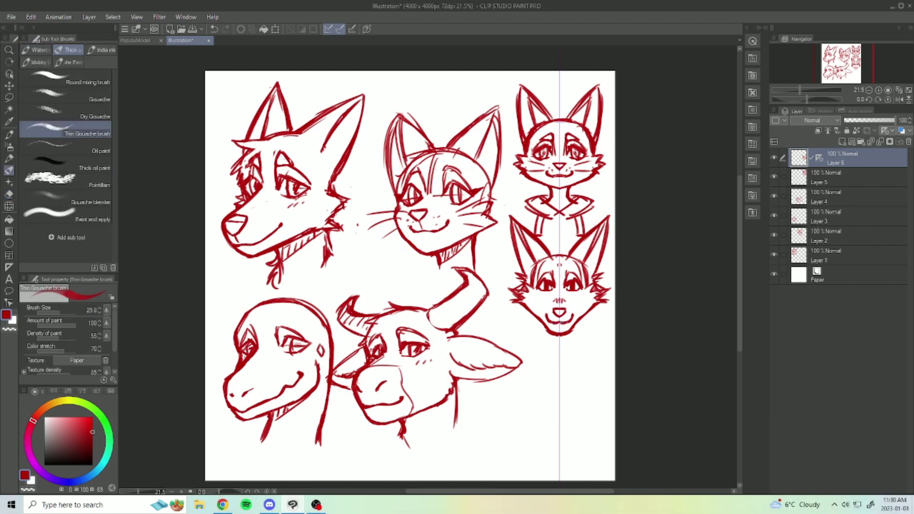
Reshape the canine's smile with upturned corners by alternately erasing and redrawing its curves
key("e")
key("b")
key("e")
key("b")
key("e")
key("b")
key("e")
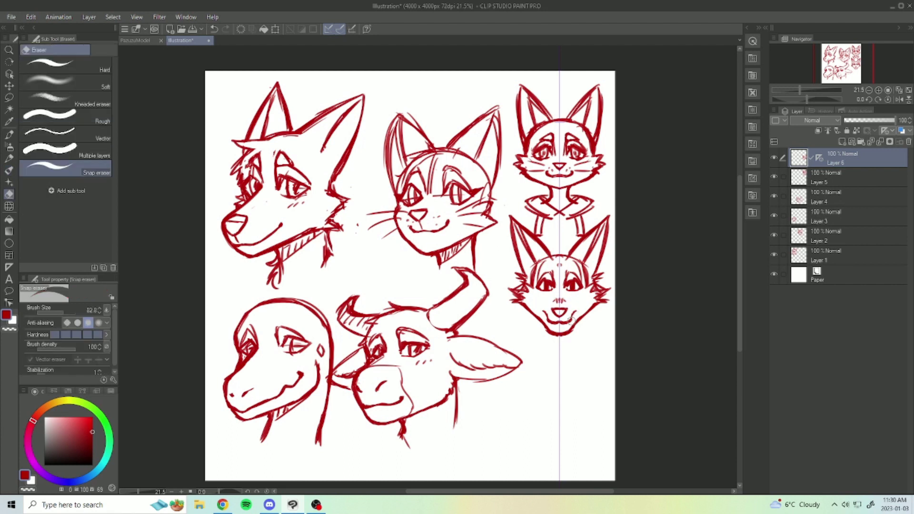
key("b")
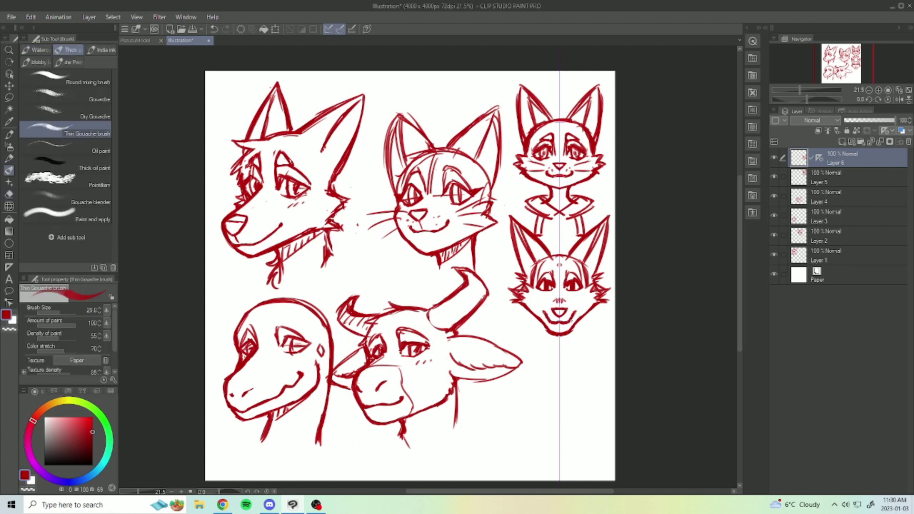
key("e")
key("b")
key("e")
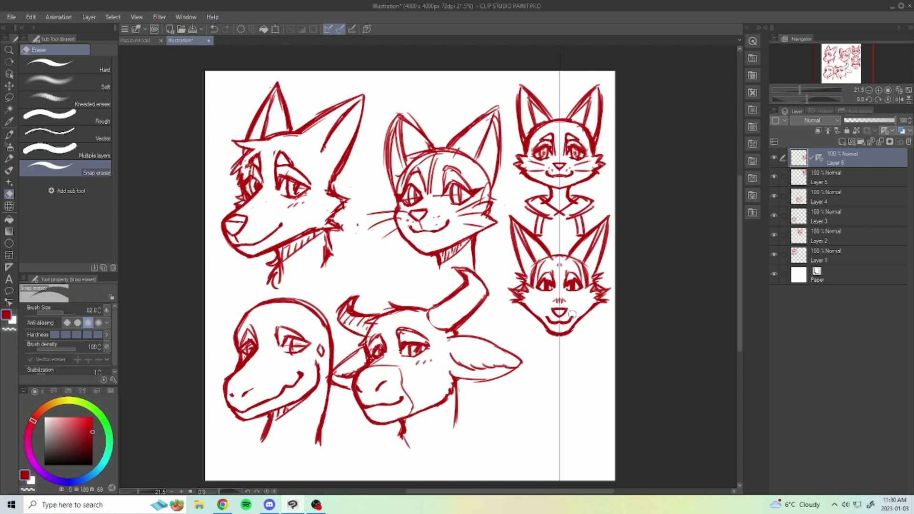
key("b")
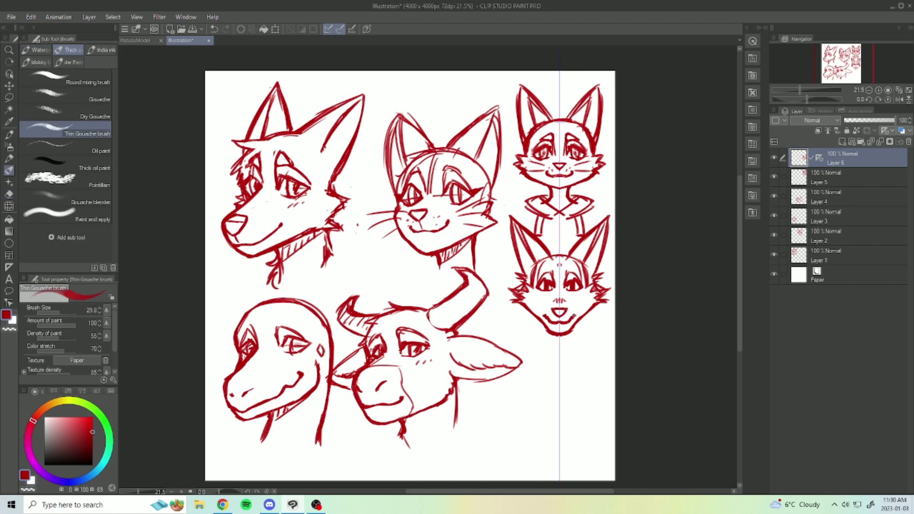
Erase the heavy chin line with a 49.5 eraser and redraw a slimmer rounded chin
key("e")
key("b")
key("e")
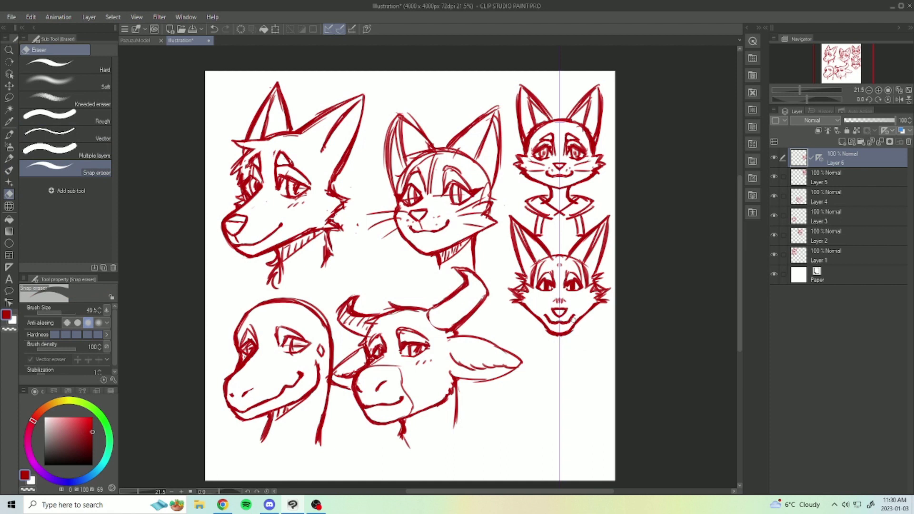
mouse_move(573, 322)
left_mouse_down()
mouse_move(569, 336)
mouse_move(559, 335)
left_mouse_up()
key("b")
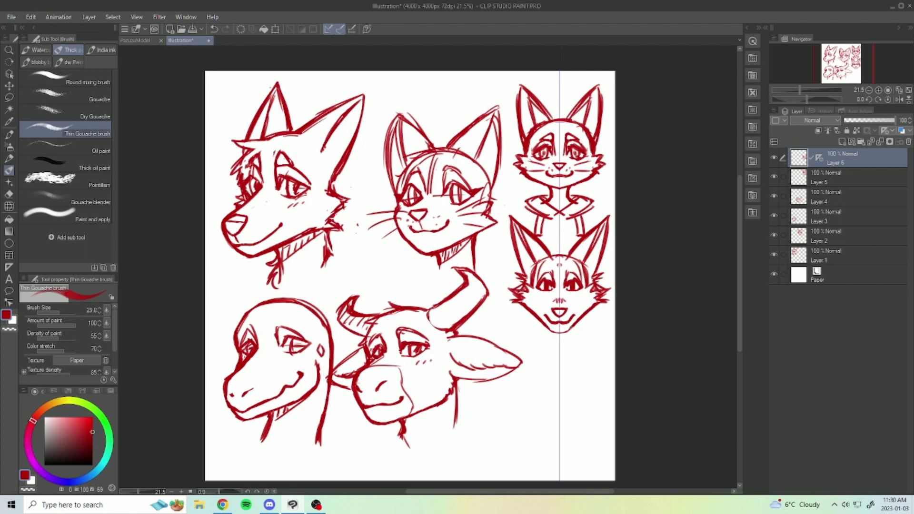
left_click_drag(554, 333, 571, 329)
Redraw the canine's arched eyebrows and upper eyelids, and clean up the edge of the chin
mouse_move(568, 256)
left_mouse_down()
mouse_move(560, 255)
mouse_move(578, 275)
left_mouse_up()
key("e")
key("b")
left_click_drag(565, 272, 586, 288)
key("e")
key("b")
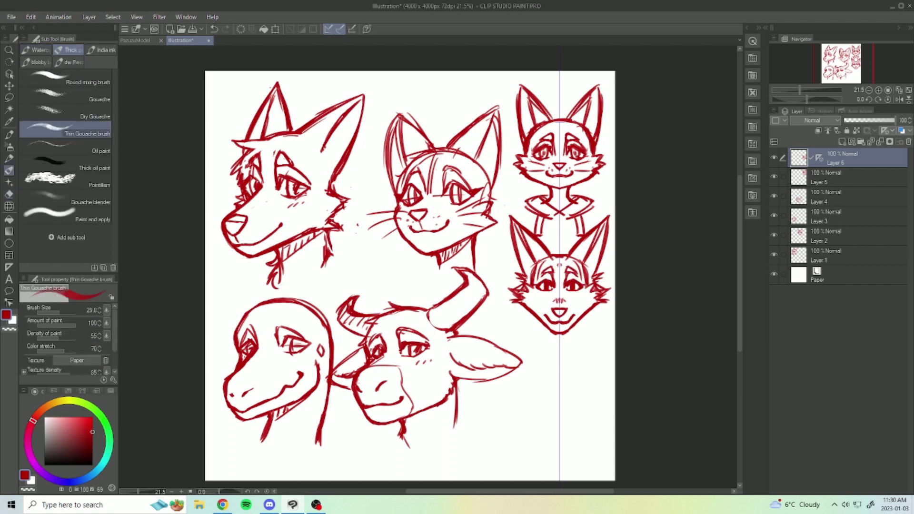
key("e")
mouse_move(570, 332)
left_mouse_down()
mouse_move(560, 336)
mouse_move(567, 331)
left_mouse_up()
key("b")
Transfer the symmetry ruler to the Paper layer and move the front-view canine head slightly down
left_click_drag(819, 158, 818, 275)
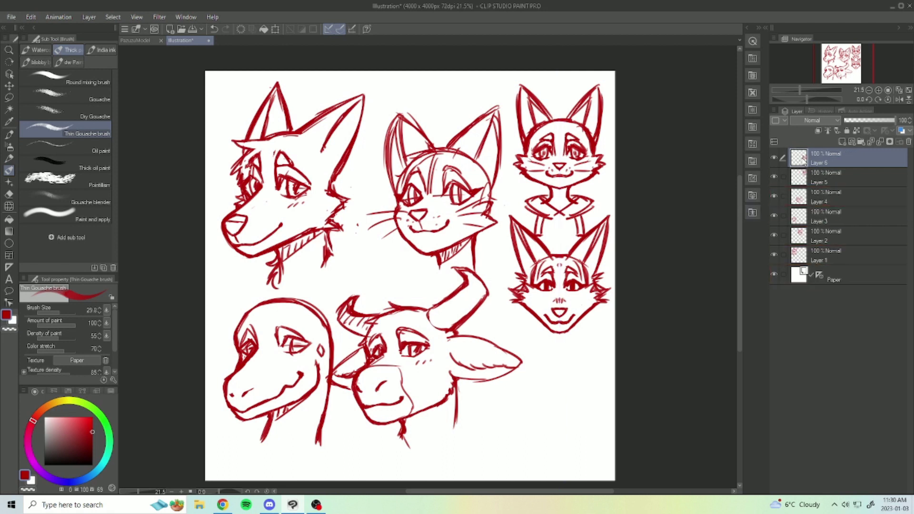
left_click(9, 86)
left_click_drag(584, 378, 579, 402)
left_click_drag(568, 408, 606, 387)
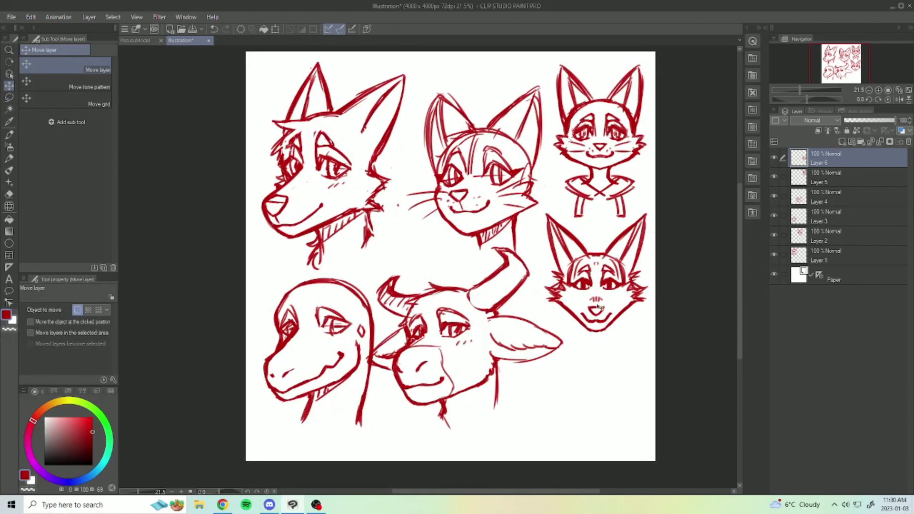
Undo the canine head's move and return the symmetry ruler from the Paper layer to Layer 6
key("b")
left_click_drag(812, 271, 814, 158)
key("ctrl+z")
key("ctrl+z")
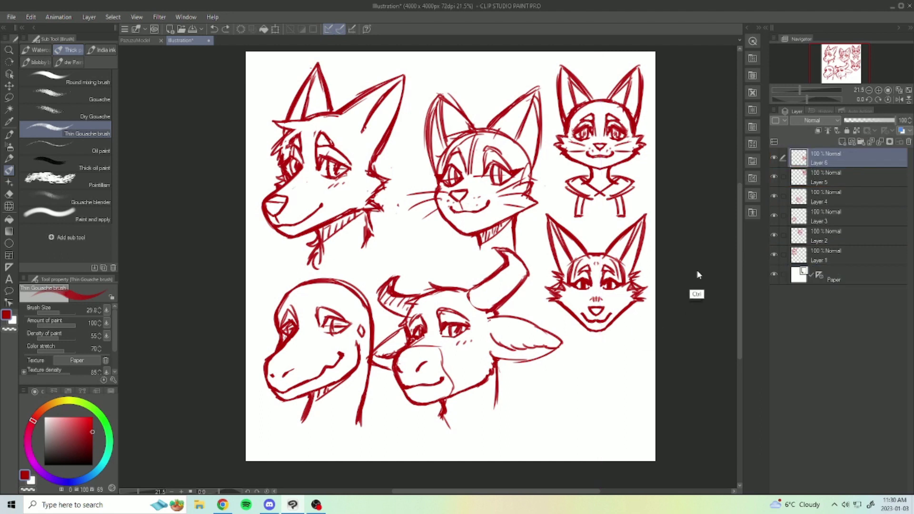
left_click_drag(818, 275, 816, 160)
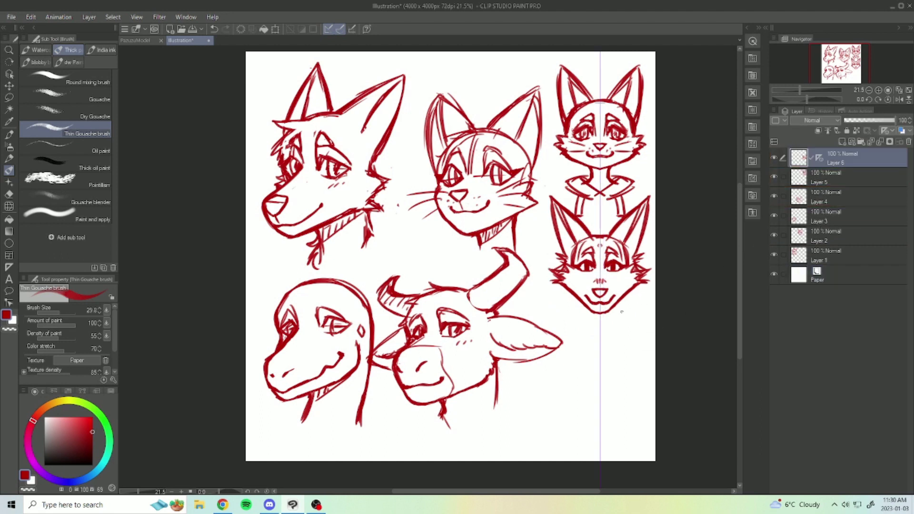
Draw a mirrored neck with an open V-shaped collar below the canine's chin, redoing the first strokes
left_click_drag(617, 306, 612, 332)
key("ctrl+z")
key("ctrl+z")
mouse_move(616, 315)
left_mouse_down()
mouse_move(602, 340)
mouse_move(635, 326)
mouse_move(611, 349)
left_mouse_up()
Erase the rounded crown guide, draw a lower crown between the ears and add fur tufts at their bases
key("e")
mouse_move(626, 246)
left_mouse_down()
mouse_move(627, 263)
mouse_move(614, 242)
mouse_move(629, 246)
mouse_move(613, 240)
left_mouse_up()
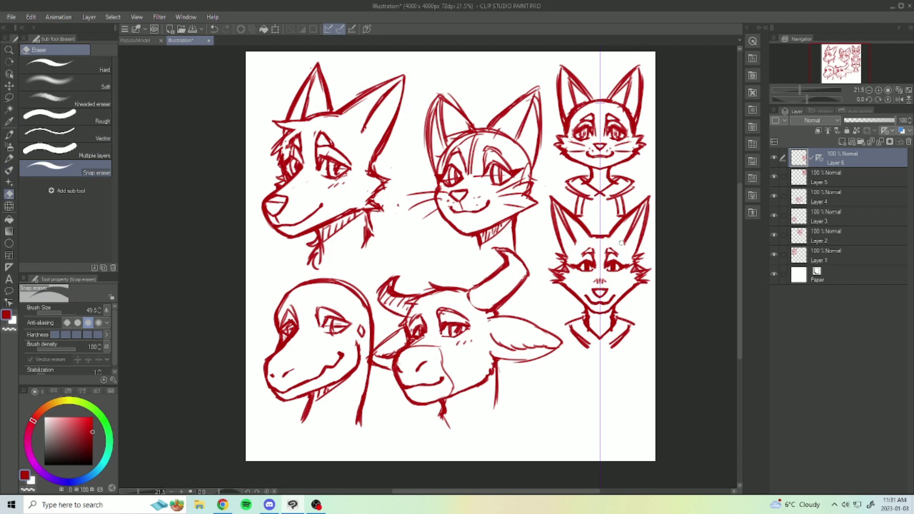
key("b")
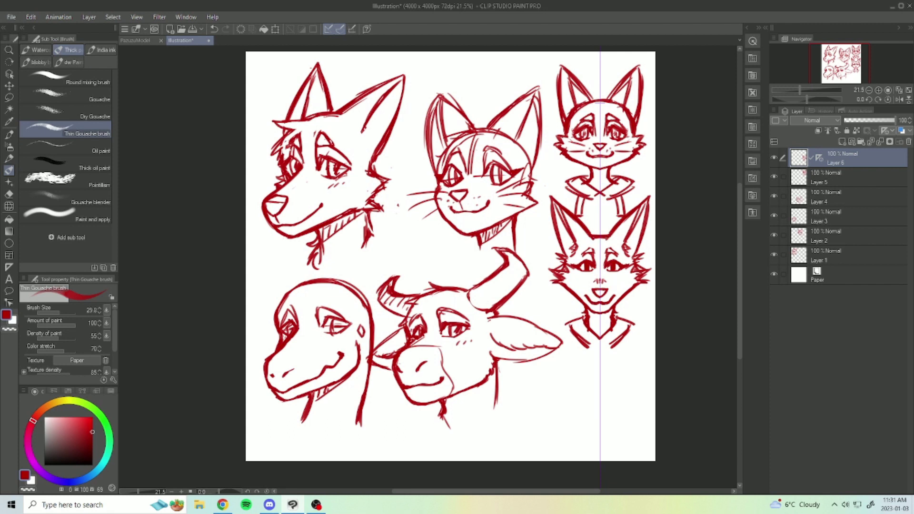
key("e")
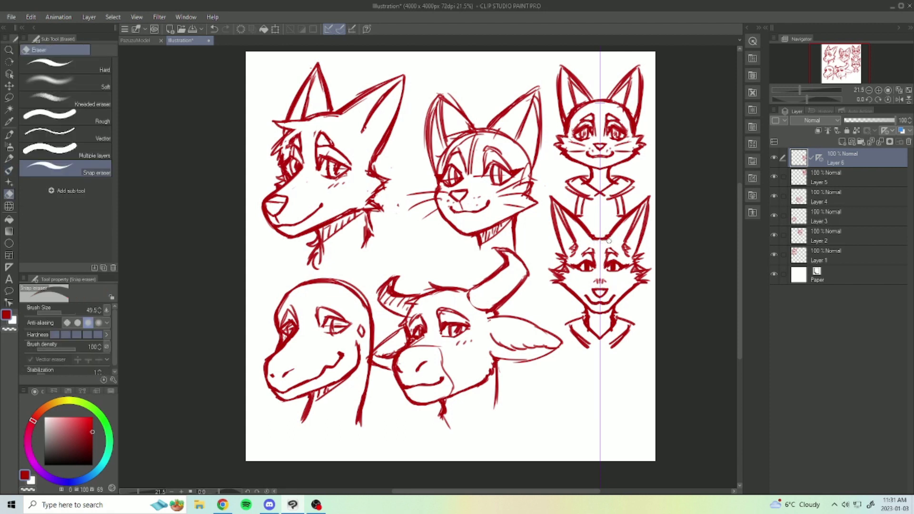
key("b")
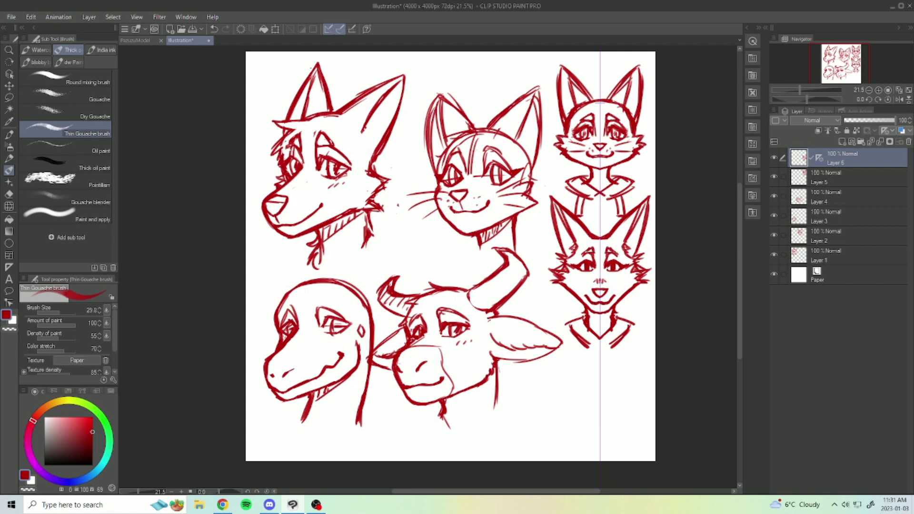
key("e")
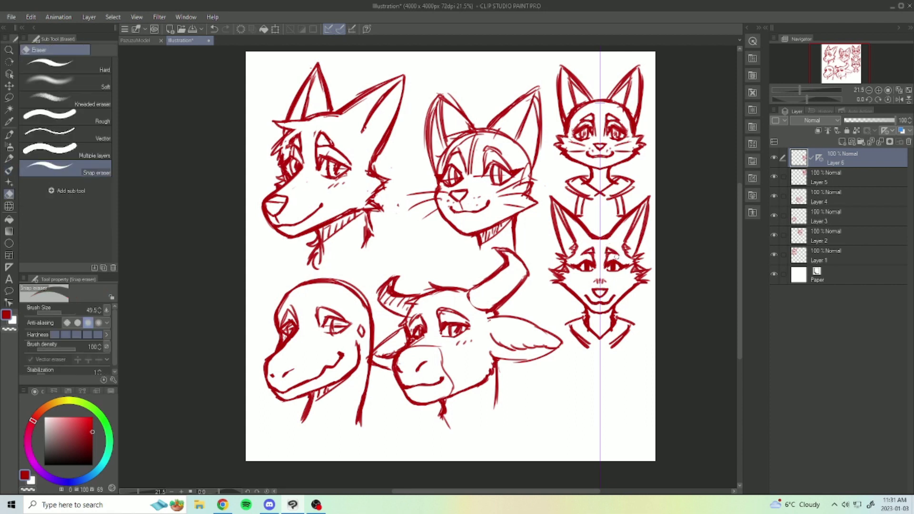
key("b")
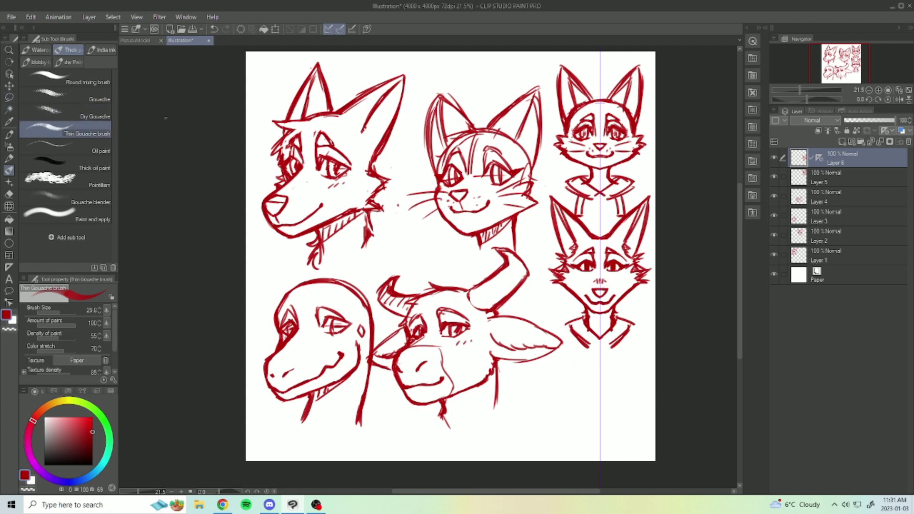
Move the symmetry ruler onto the Paper layer and shift the canine bust down, clear of the feline's hood
left_click_drag(818, 167, 816, 277)
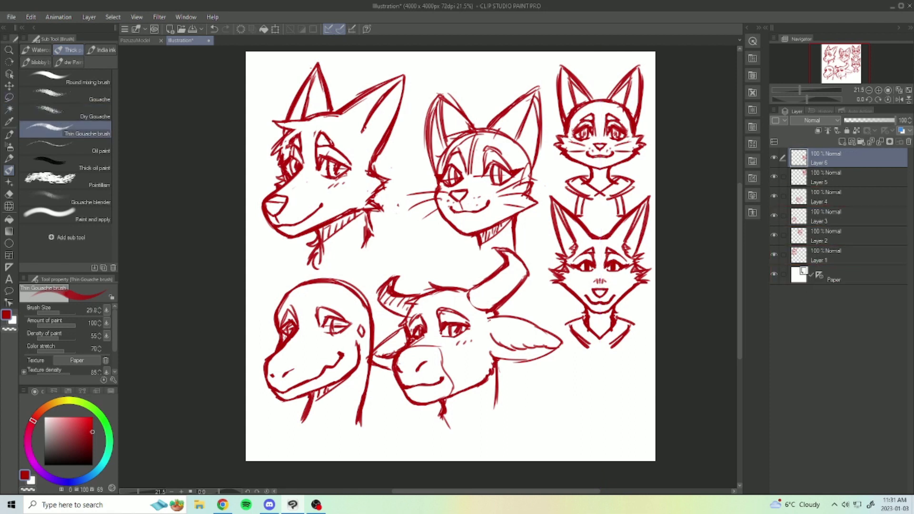
left_click(9, 86)
left_click_drag(642, 356, 641, 373)
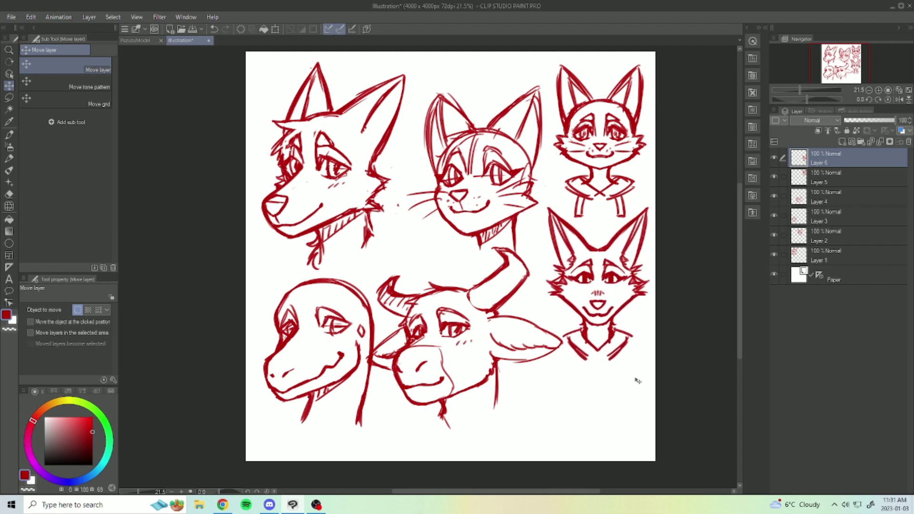
left_click(9, 98)
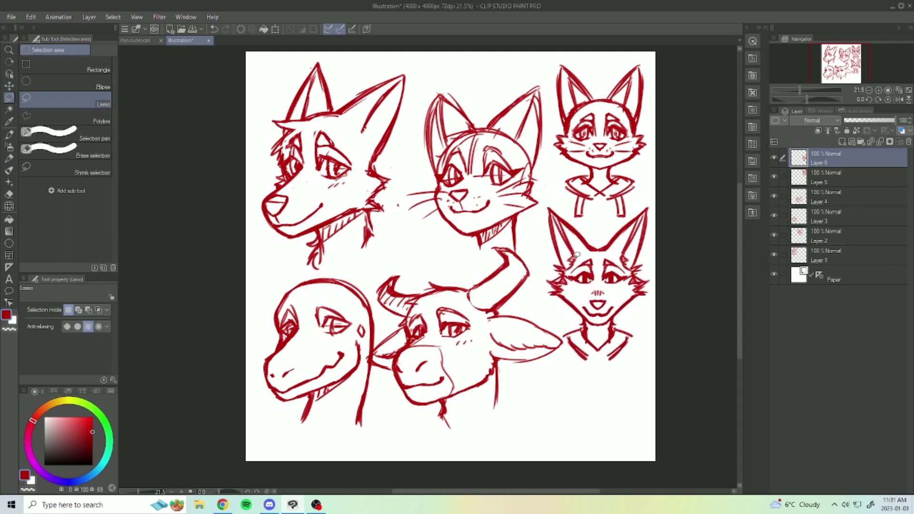
mouse_move(618, 294)
left_mouse_down()
mouse_move(583, 295)
mouse_move(585, 309)
mouse_move(599, 319)
mouse_move(618, 305)
mouse_move(591, 313)
mouse_move(606, 311)
left_mouse_up()
left_click(8, 86)
key("ctrl+z")
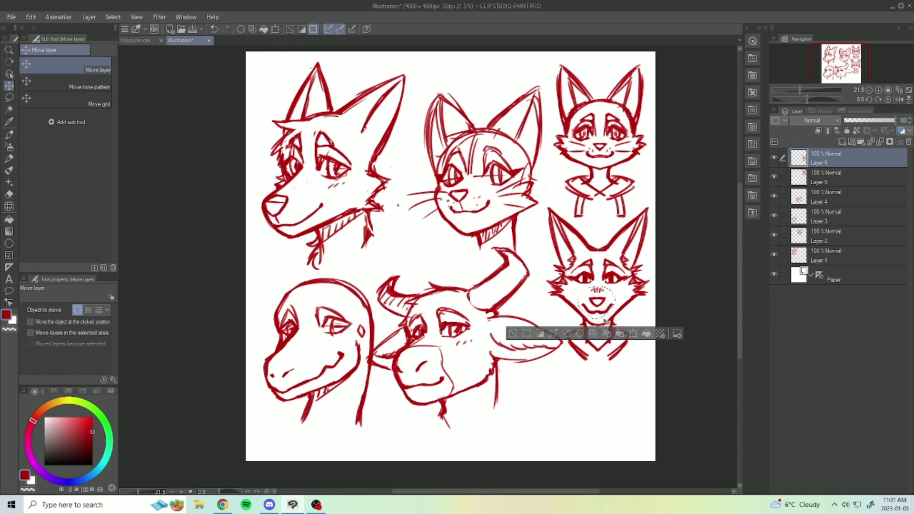
key("ctrl+z")
key("ctrl+y")
key("ctrl+d")
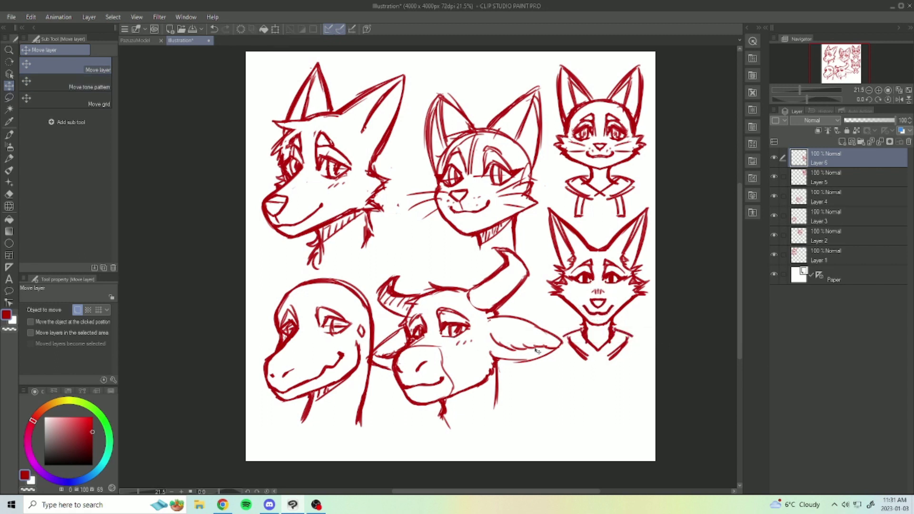
Erase and redraw the front-view canine's lower cheek and jaw lines to refine the symmetrical chin
key("e")
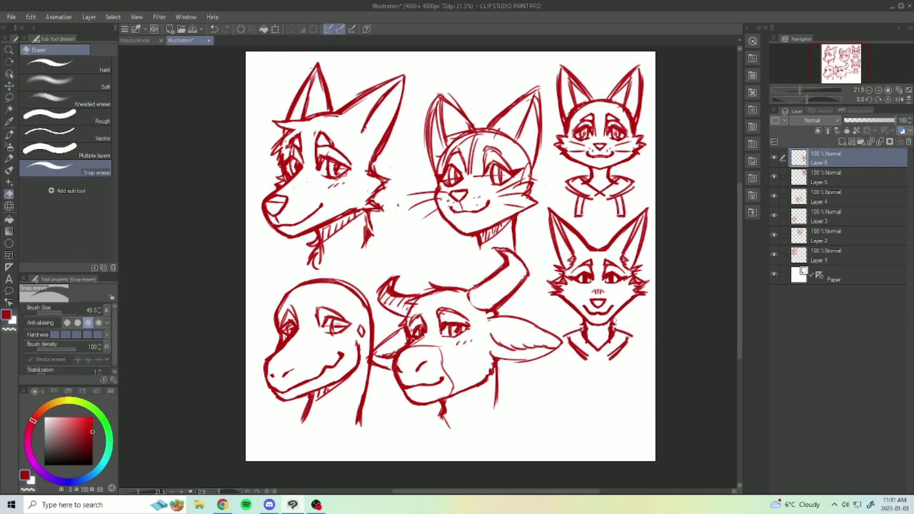
key("b")
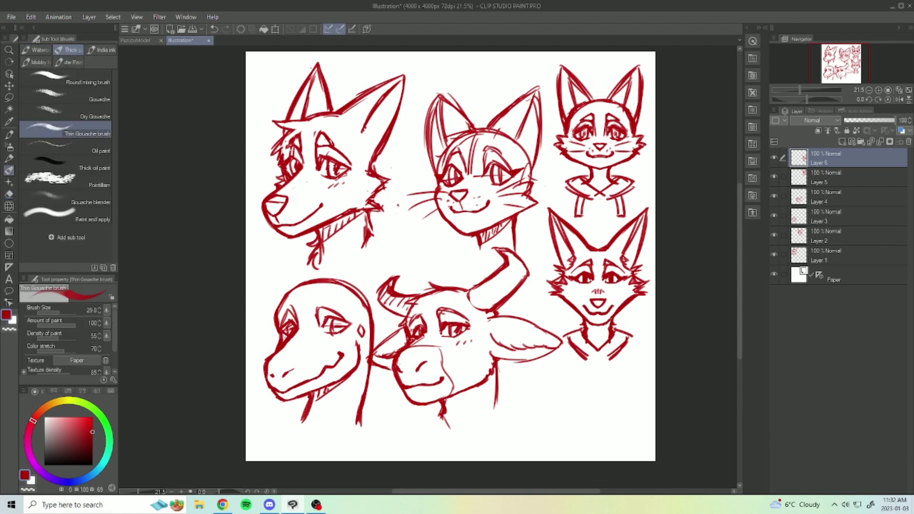
left_click_drag(567, 299, 577, 308)
key("e")
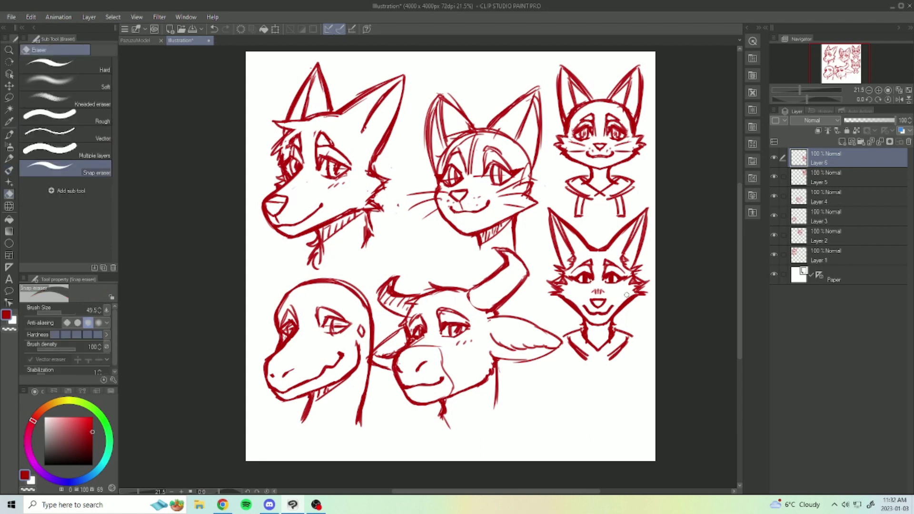
mouse_move(618, 310)
left_mouse_down()
mouse_move(579, 308)
mouse_move(582, 319)
left_mouse_up()
key("b")
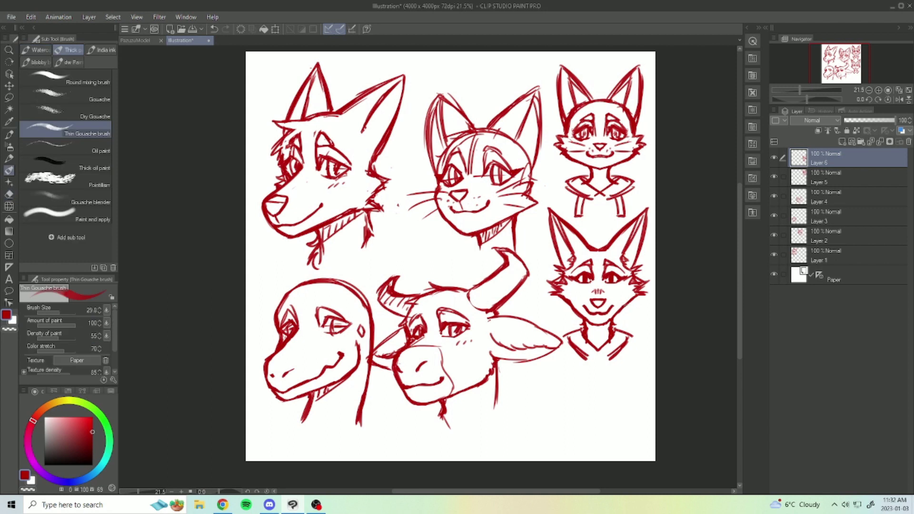
key("e")
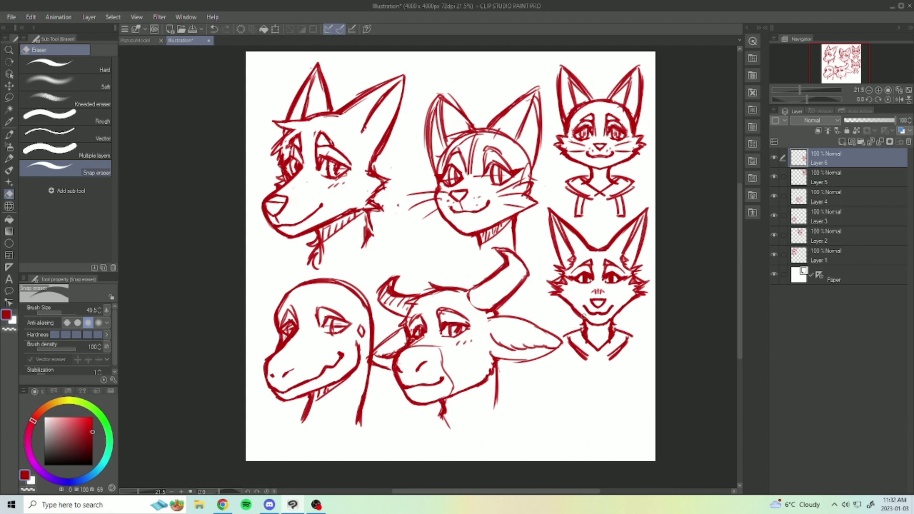
left_click_drag(604, 351, 615, 360)
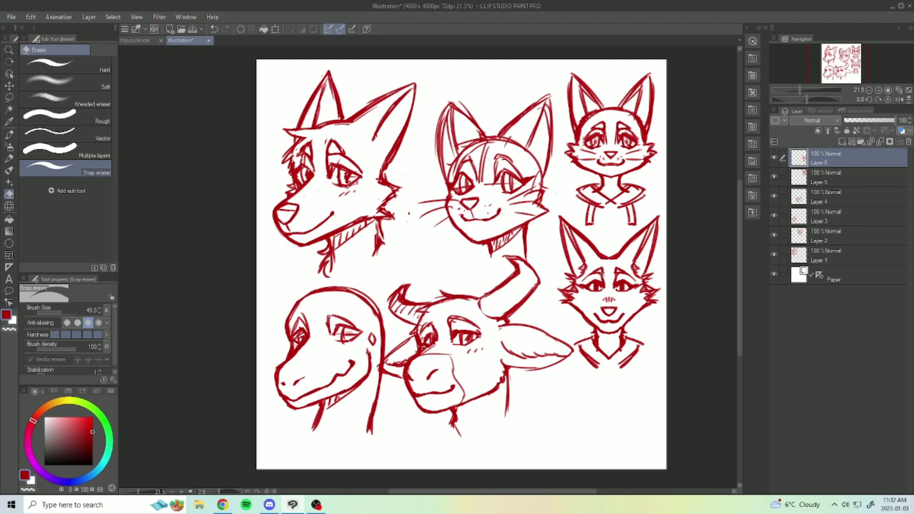
Draw thin mirrored curves from the inner eyes around the front-view canine's nose and mouth to outline the muzzle, undoing and correcting stray strokes
key("b")
mouse_move(603, 292)
left_mouse_down()
mouse_move(590, 311)
mouse_move(628, 308)
left_mouse_up()
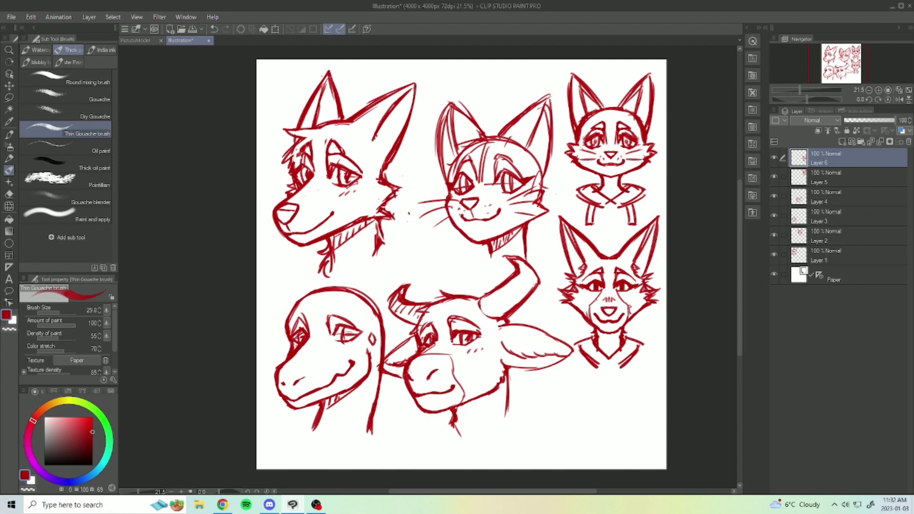
key("ctrl+z")
key("ctrl+z")
key("e")
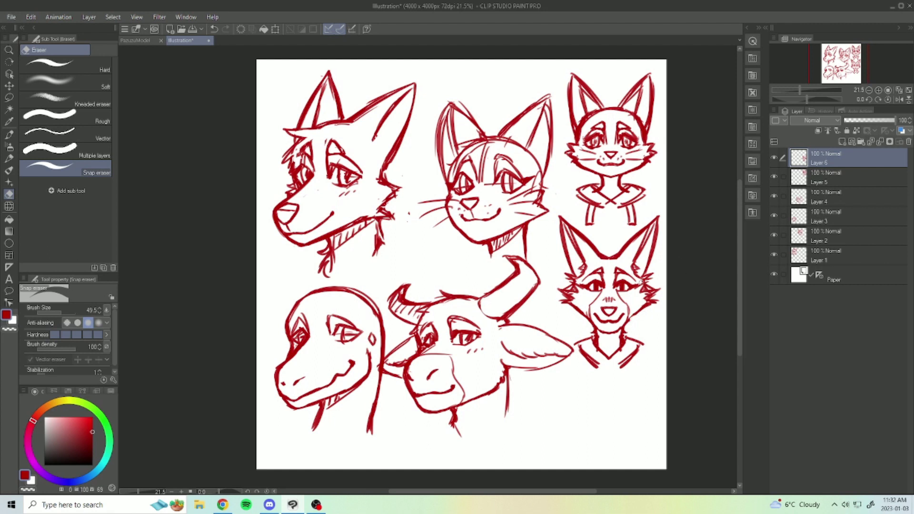
key("b")
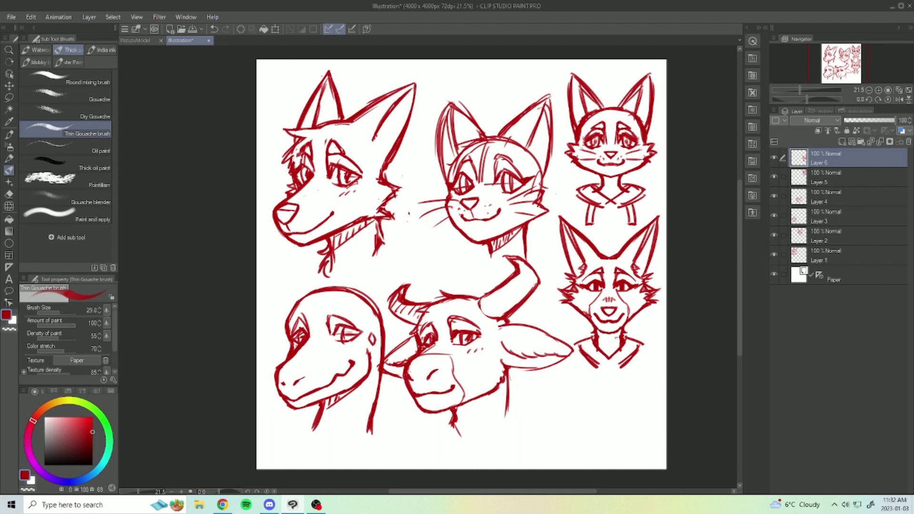
left_click_drag(616, 339, 603, 335)
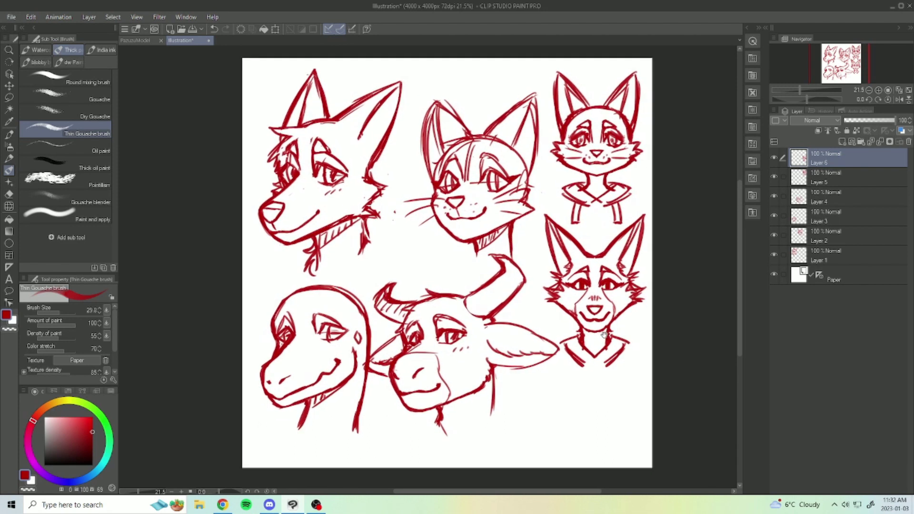
left_click(317, 505)
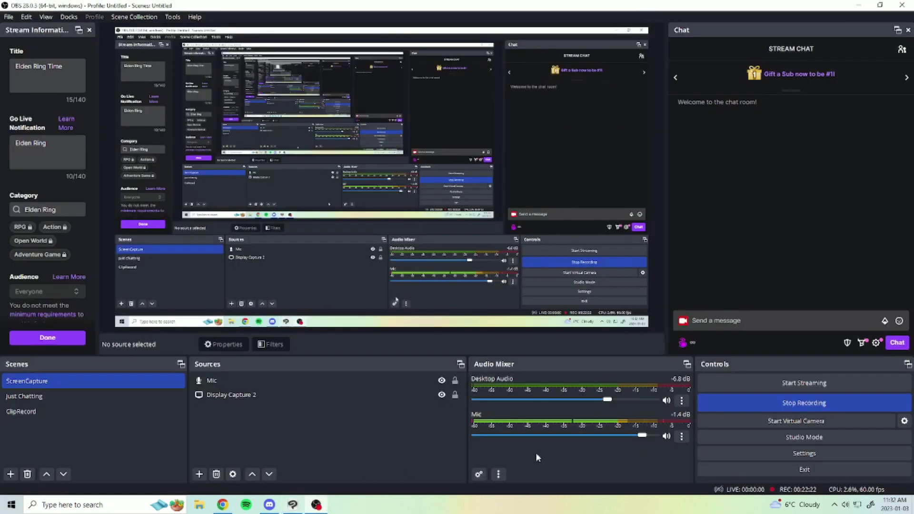